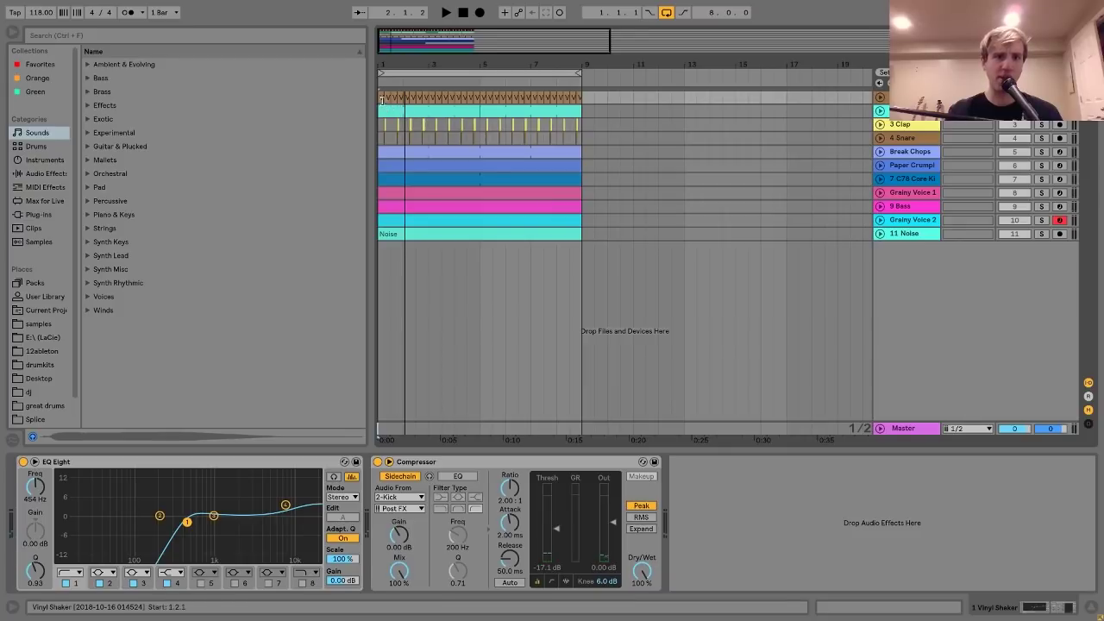
Open the Four Tet Tutorial 2 Files folder from the Desktop location and select the Vinyl Shaker.wav sample.
left_click(421, 258)
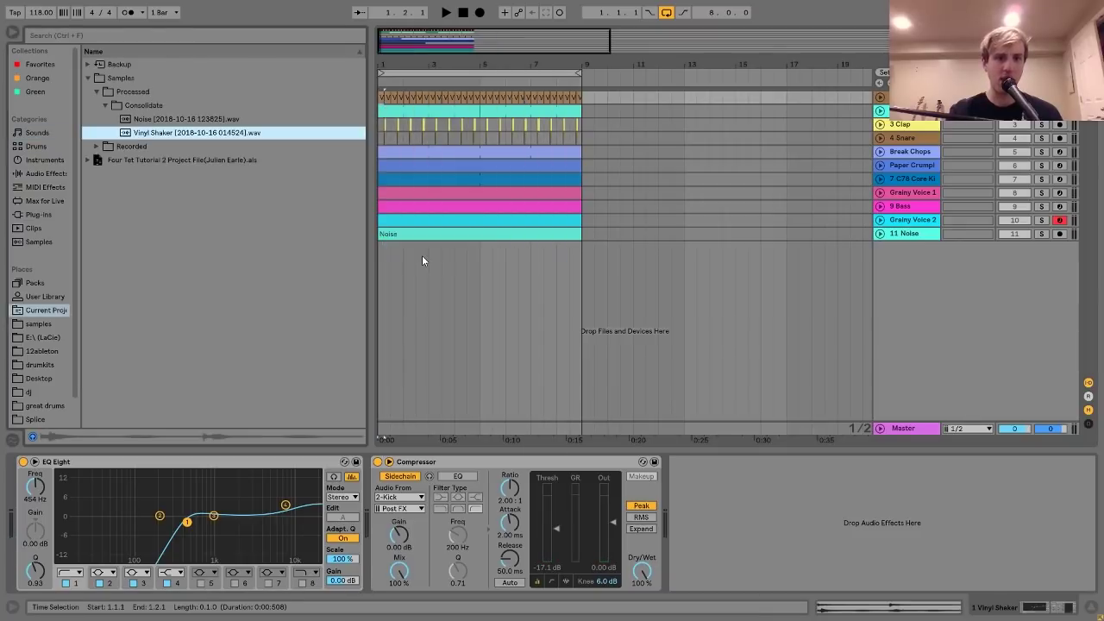
left_click(39, 381)
left_click(140, 311)
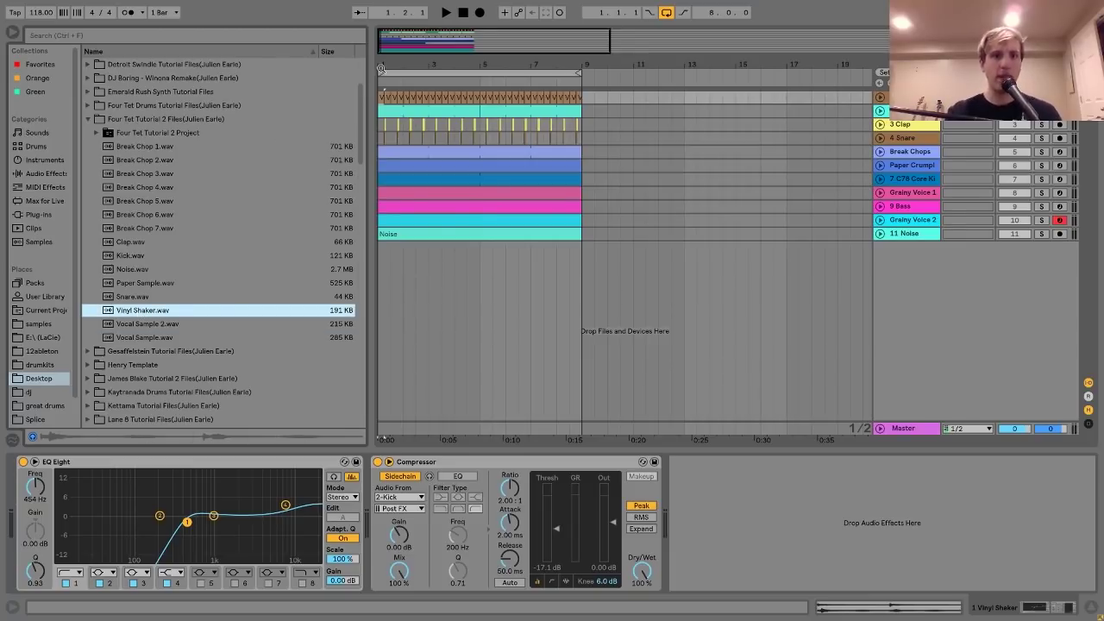
Select the first Vinyl Shaker clip in the arrangement and listen to the shaker track on its own.
left_click_drag(409, 66, 409, 90)
key("ctrl+j")
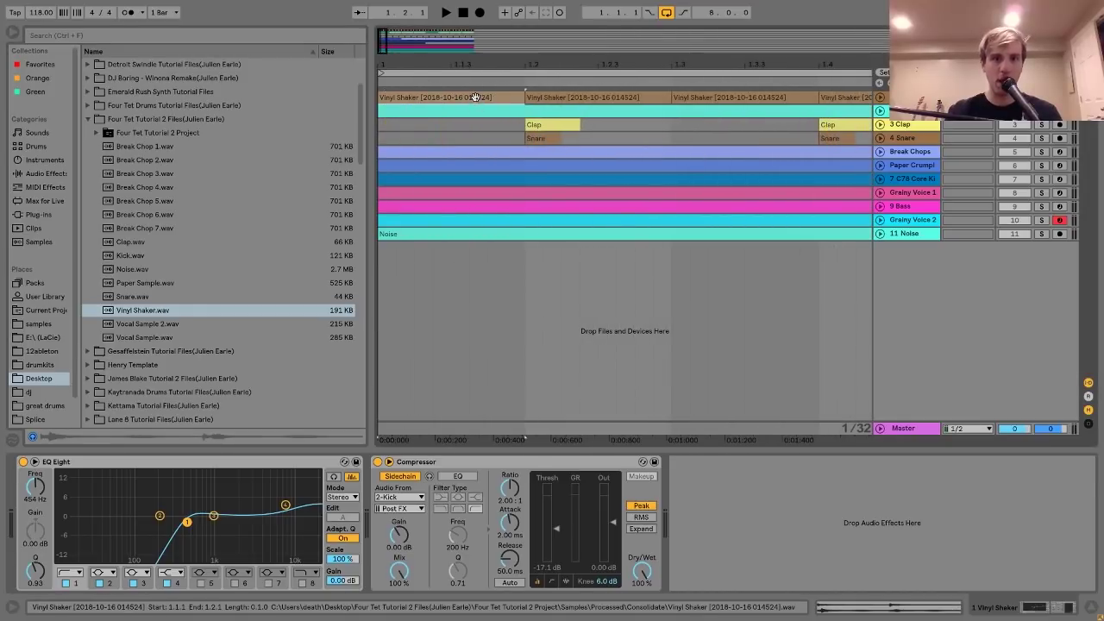
double_click(402, 109)
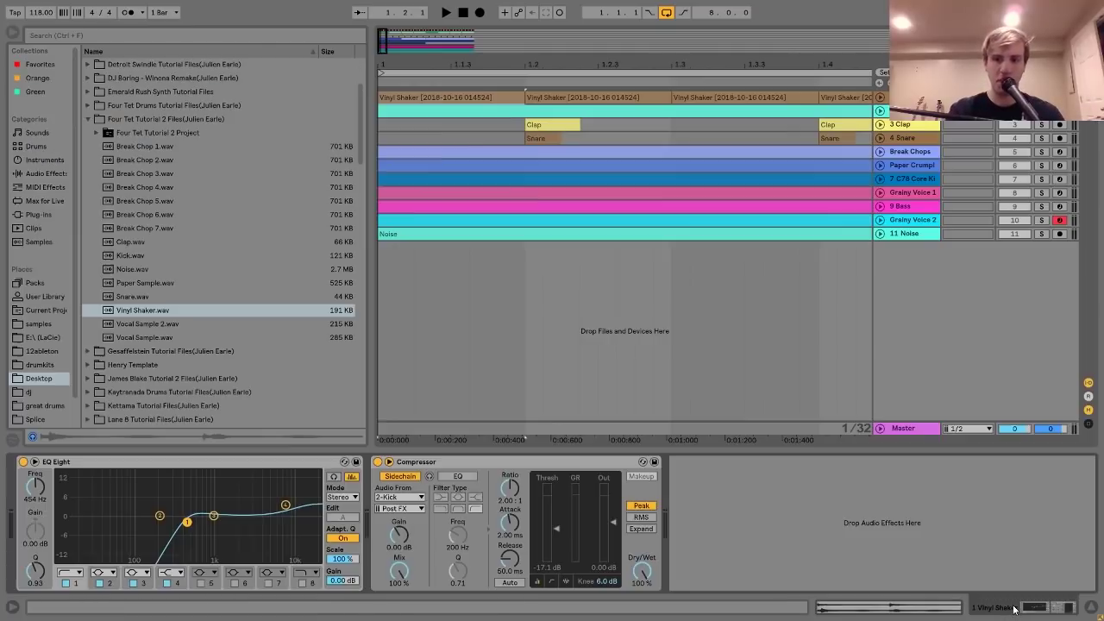
left_click(1014, 608)
key("space")
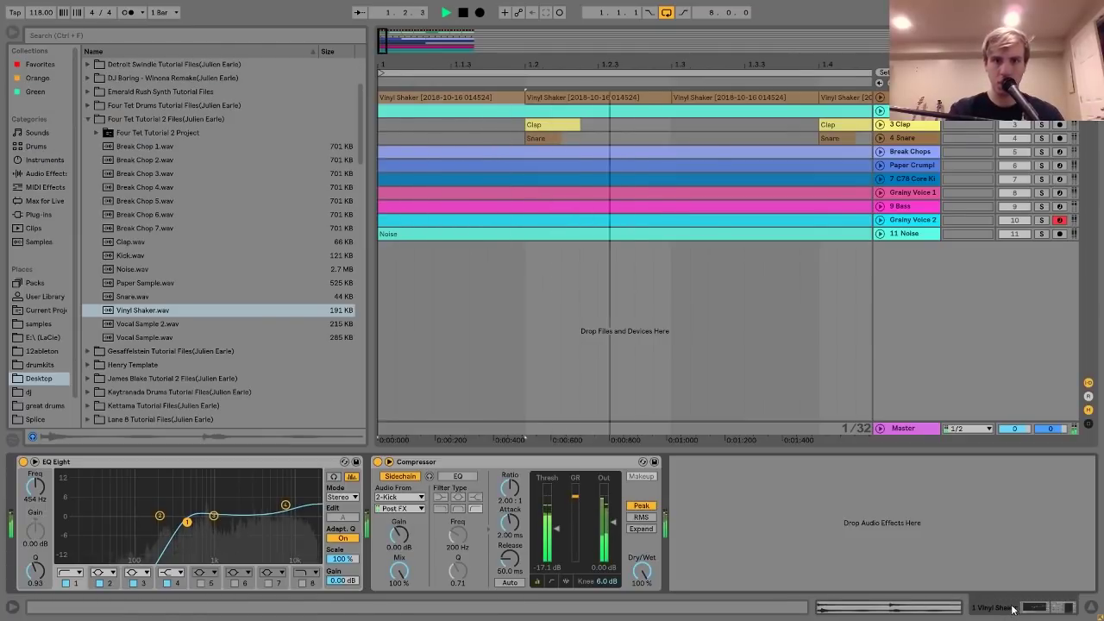
key("space")
Place the Vinyl Shaker.wav sample on a new audio track to inspect its waveform, and remove that track.
key("minus")
key("minus")
key("minus")
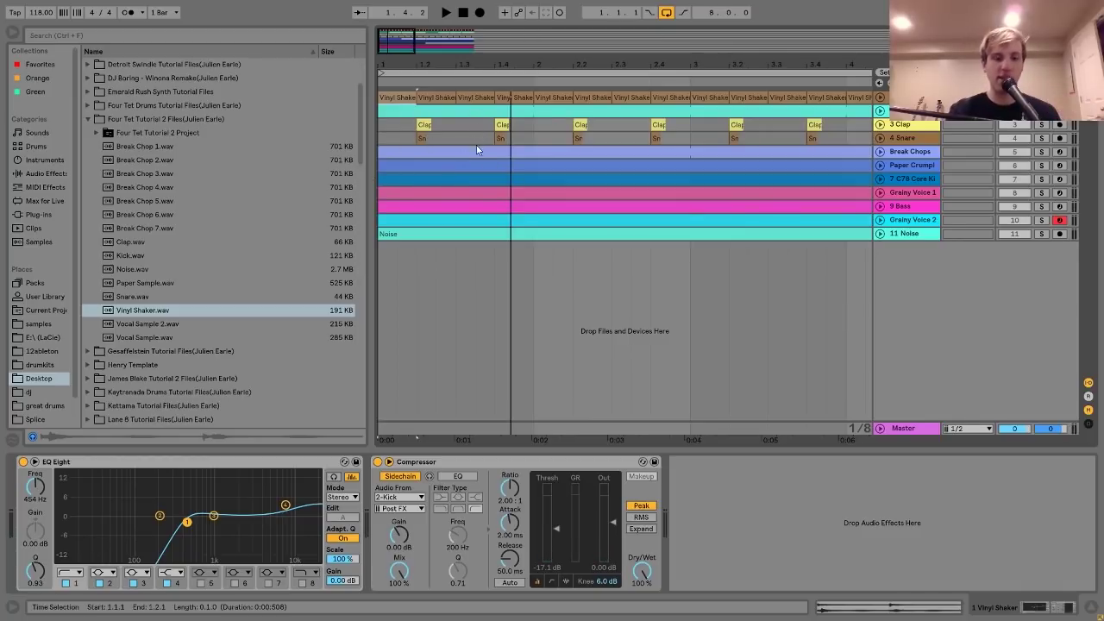
left_click_drag(135, 310, 431, 272)
double_click(454, 250)
left_click_drag(380, 449, 390, 290)
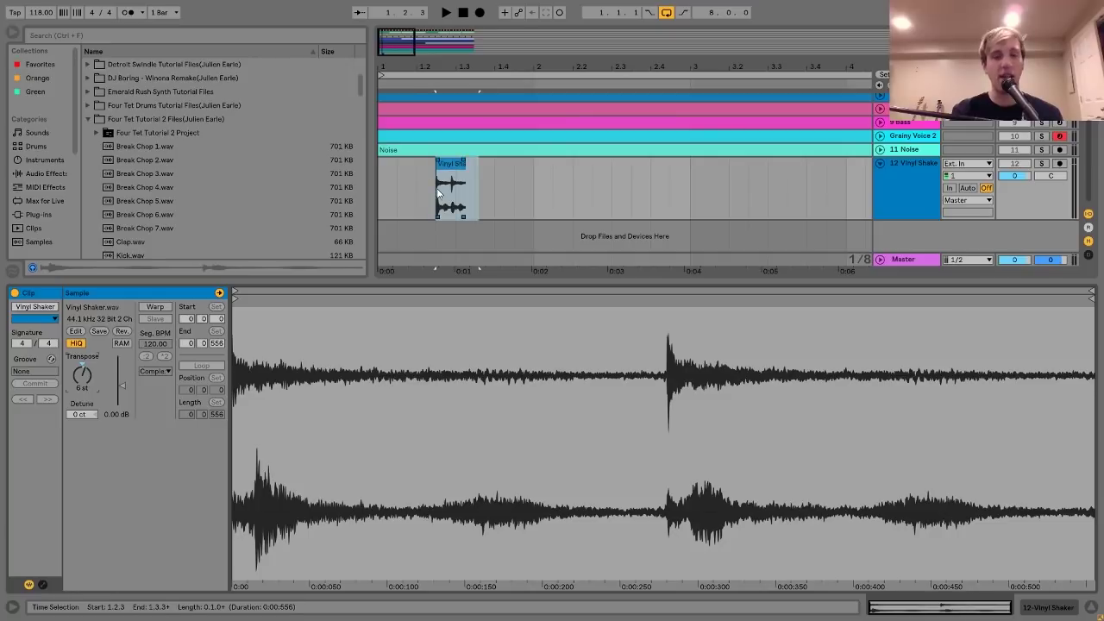
left_click(929, 181)
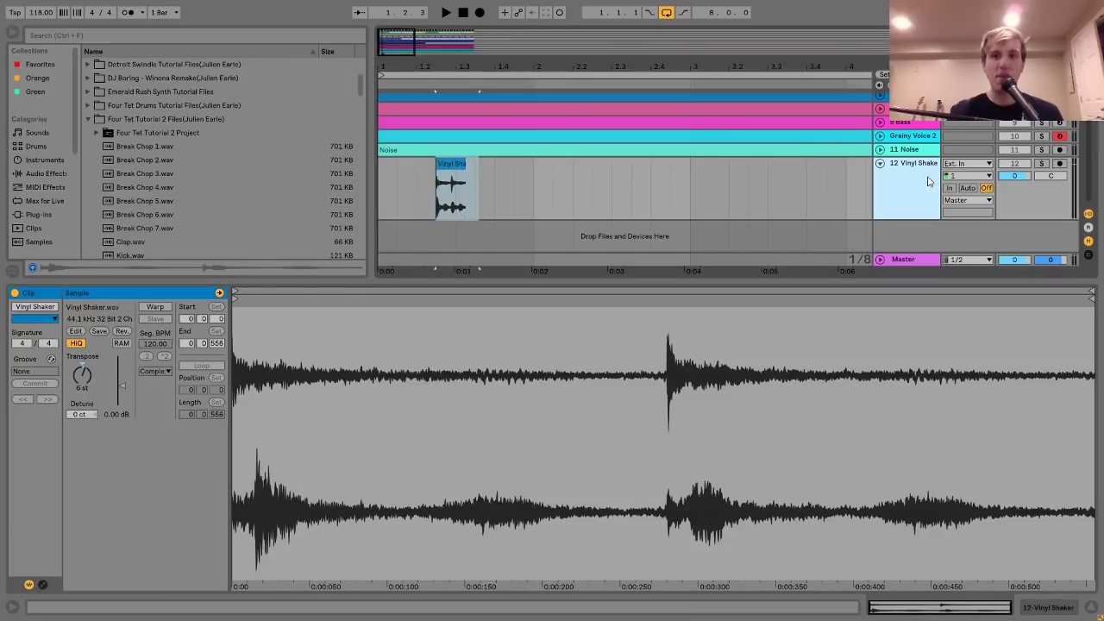
scroll(929, 181, "up", 5)
scroll(466, 109, "up", 1)
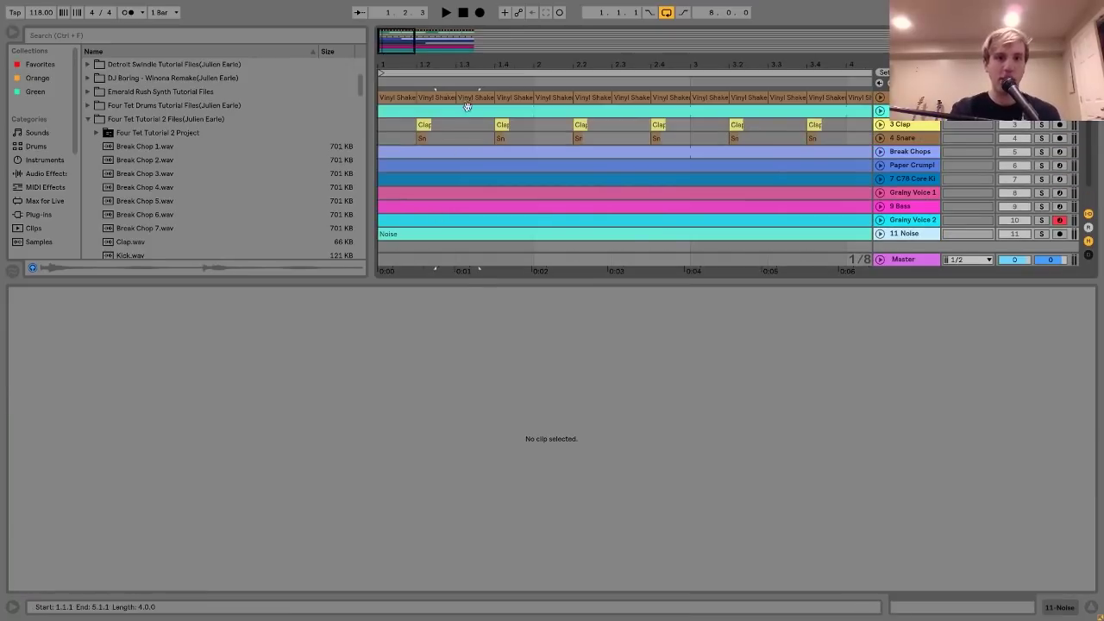
Select the first Vinyl Shaker clip and unfold its track to show the waveforms.
left_click(397, 98)
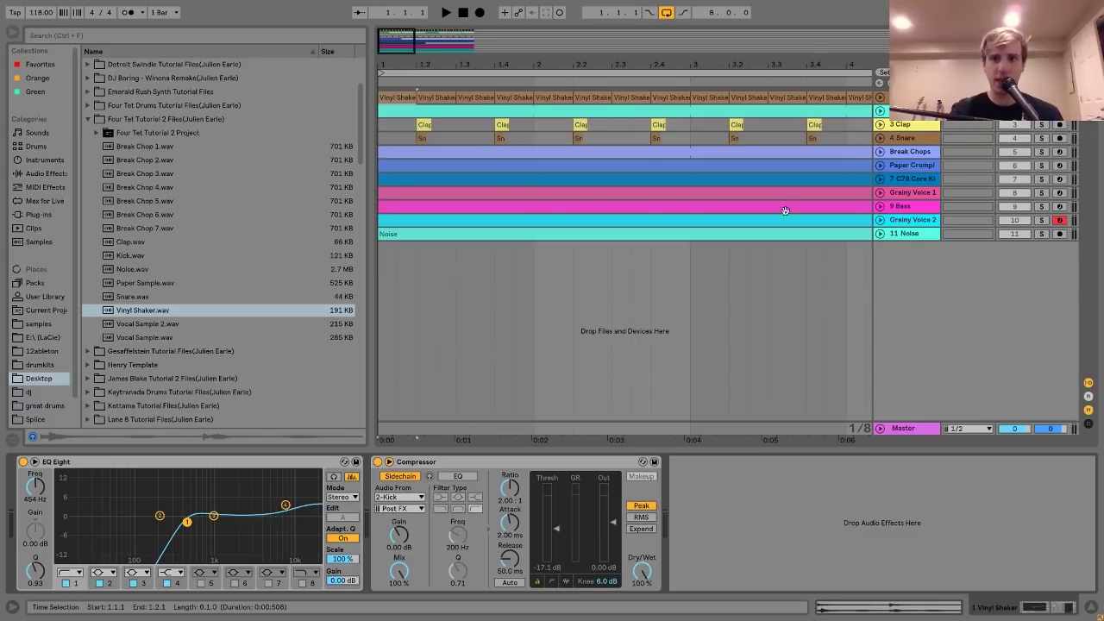
left_click(880, 96)
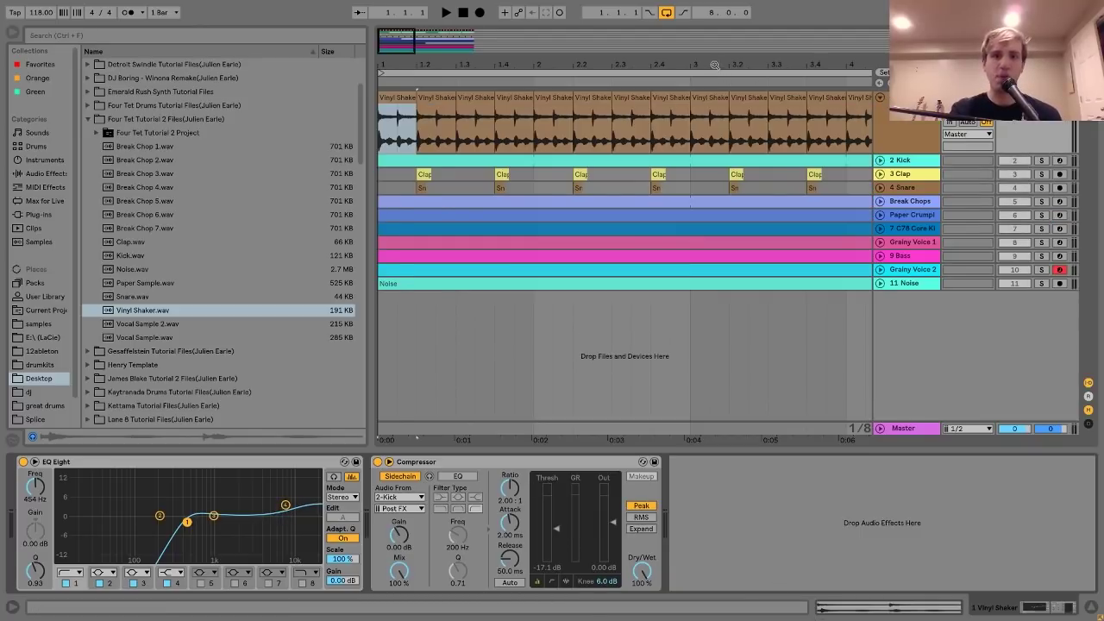
left_click_drag(461, 78, 461, 64)
Play the loop from bar 1 with the Vinyl Shaker track soloed and again with its solo off.
key("space")
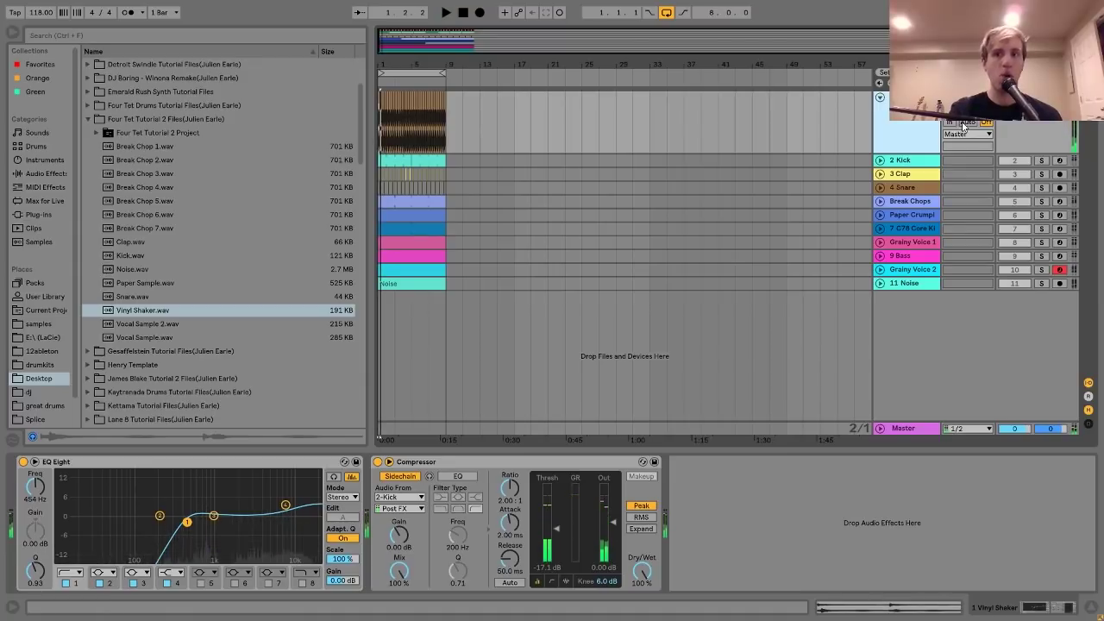
key("space")
key("space")
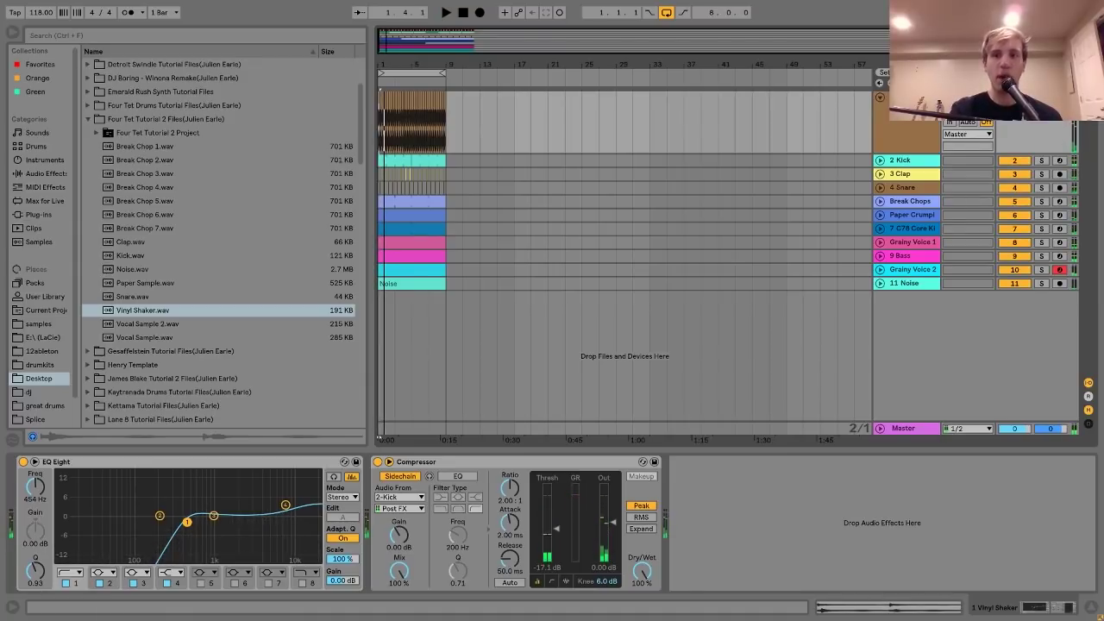
left_click(415, 101)
left_click_drag(388, 67, 419, 407)
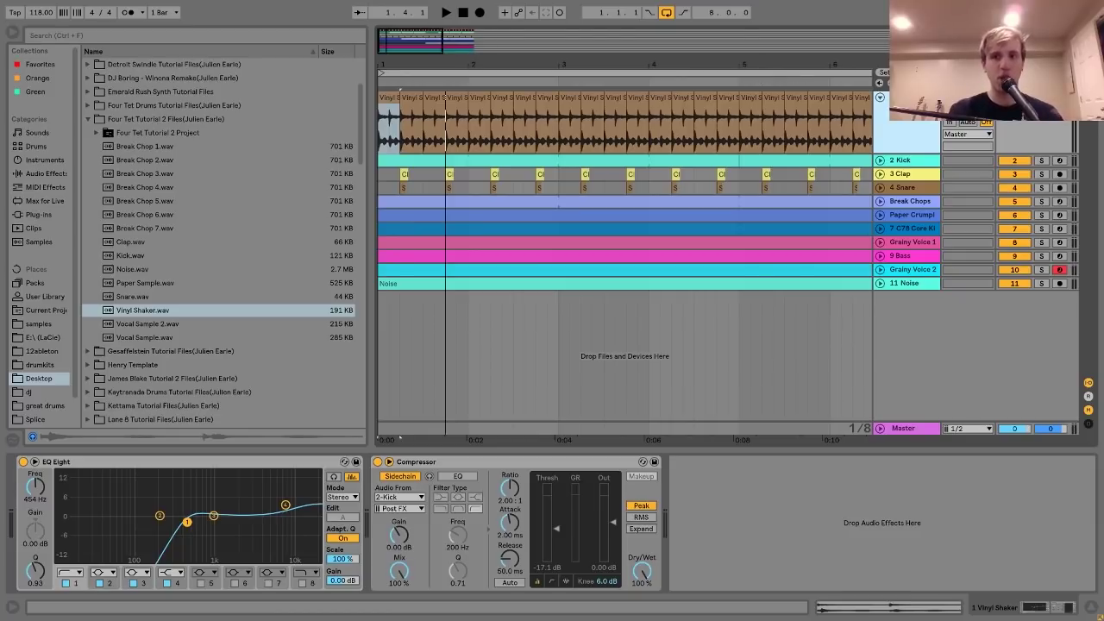
key("space")
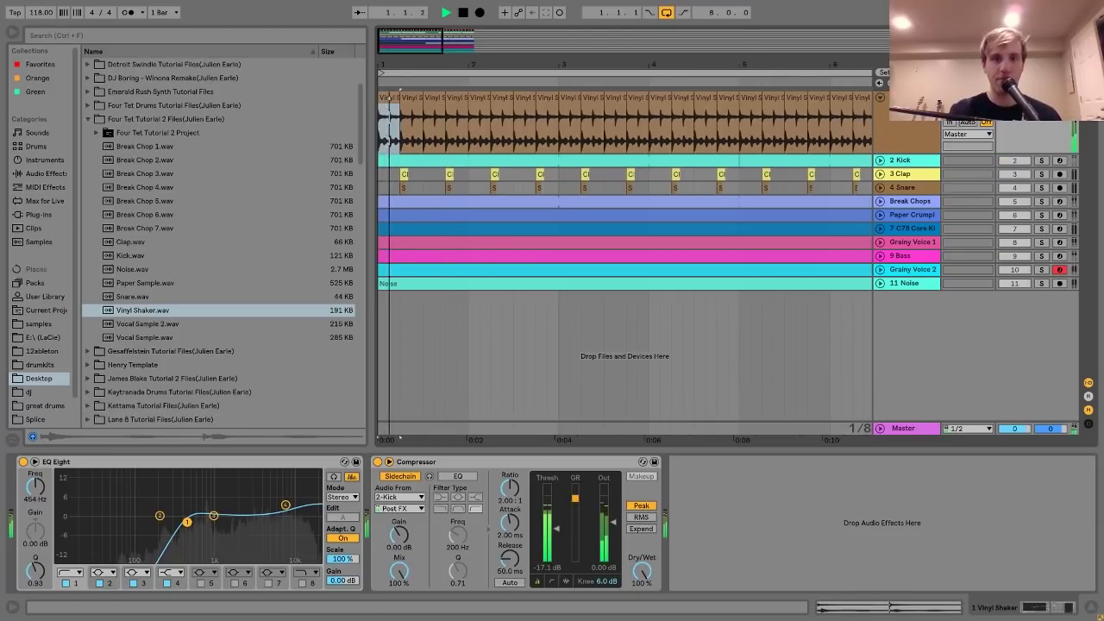
key("space")
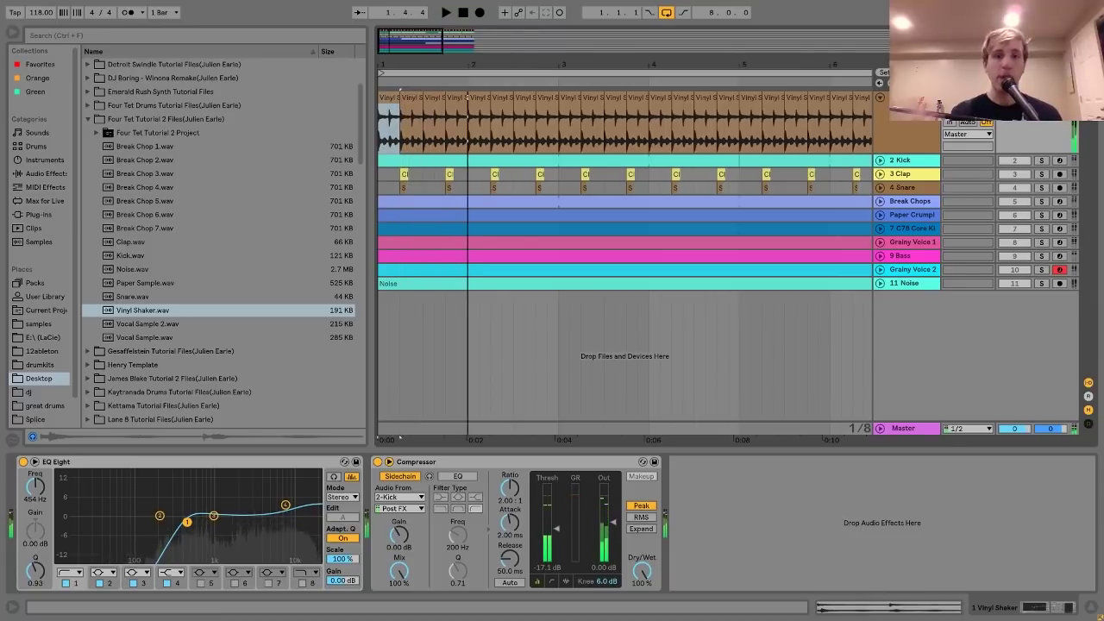
Unfold the Kick track, solo it and listen to the kick from the start of the loop.
left_click(902, 161)
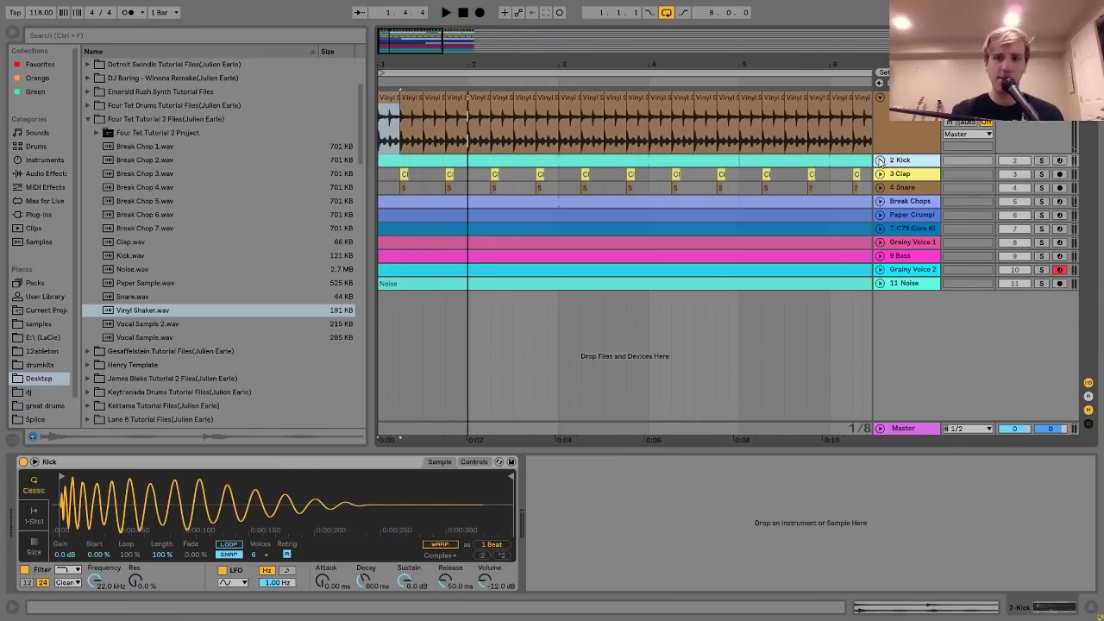
left_click(880, 160)
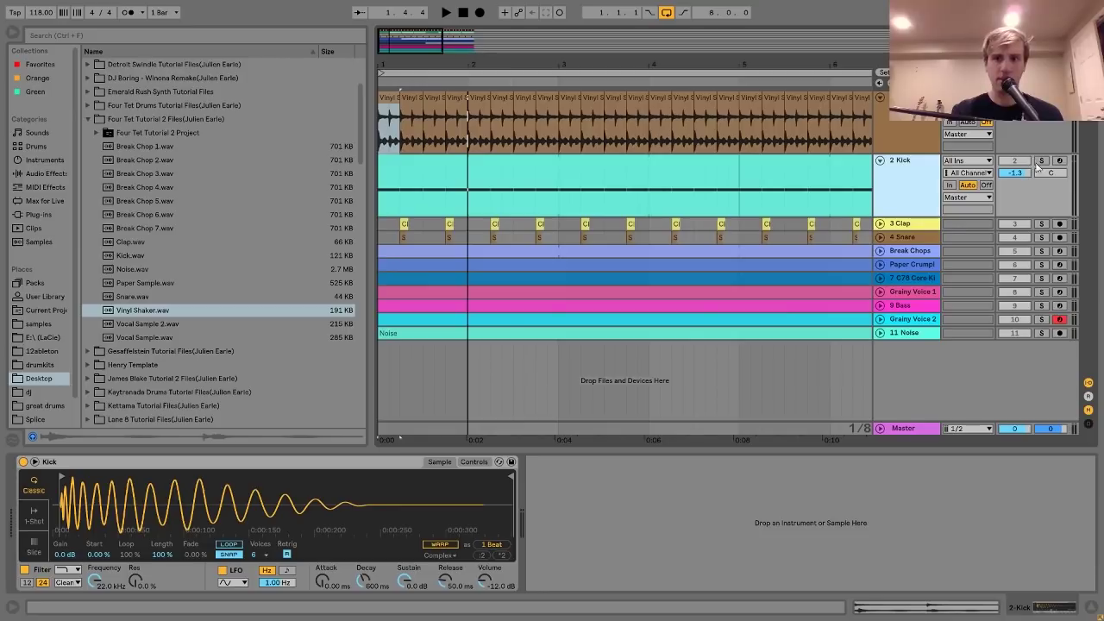
left_click(1041, 160)
key("space")
left_click(909, 174)
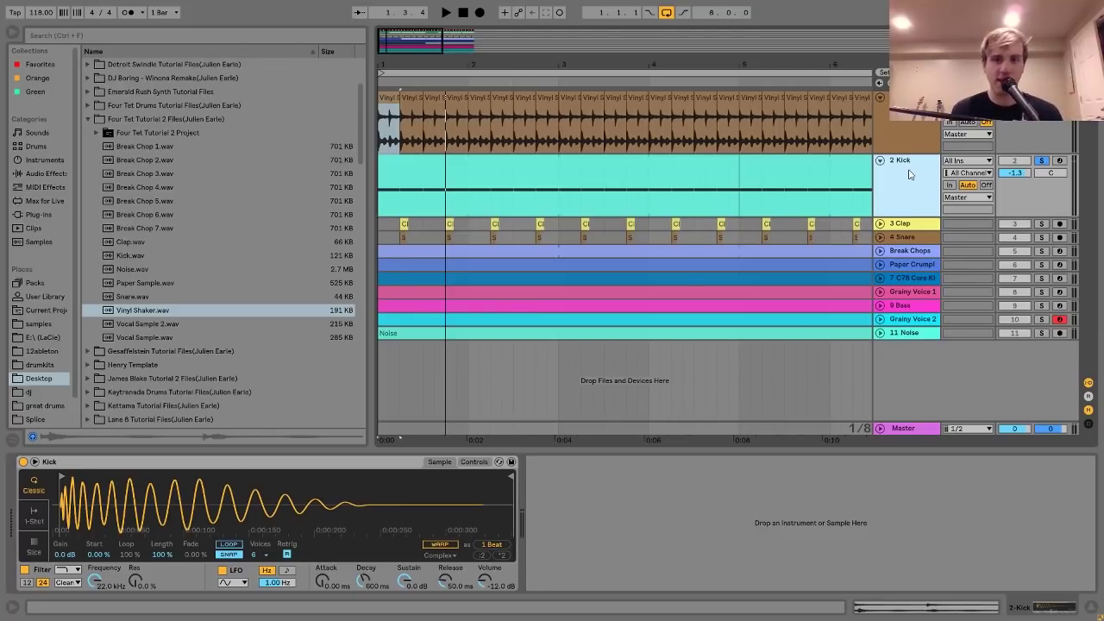
Solo the Clap and Snare tracks together and play them from the start.
left_click(917, 225)
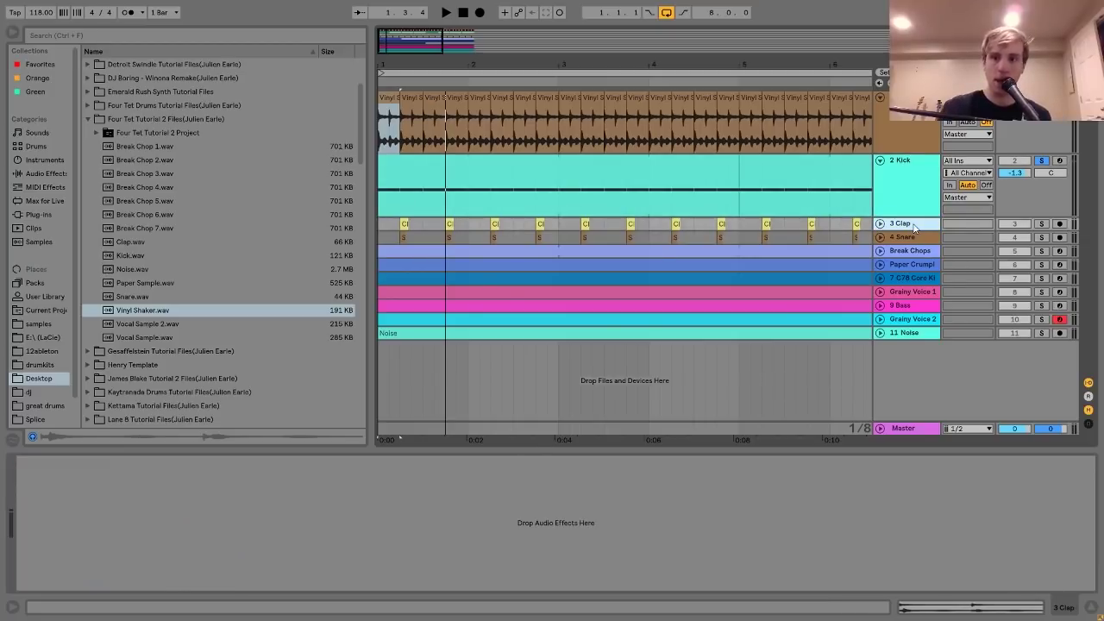
left_click(1041, 238)
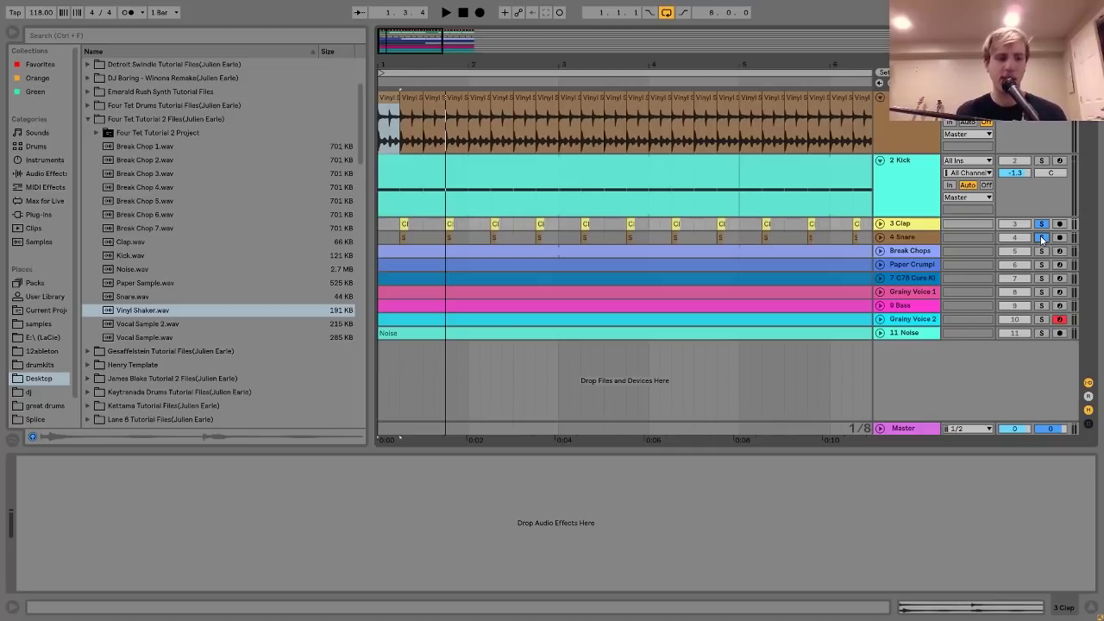
key("space")
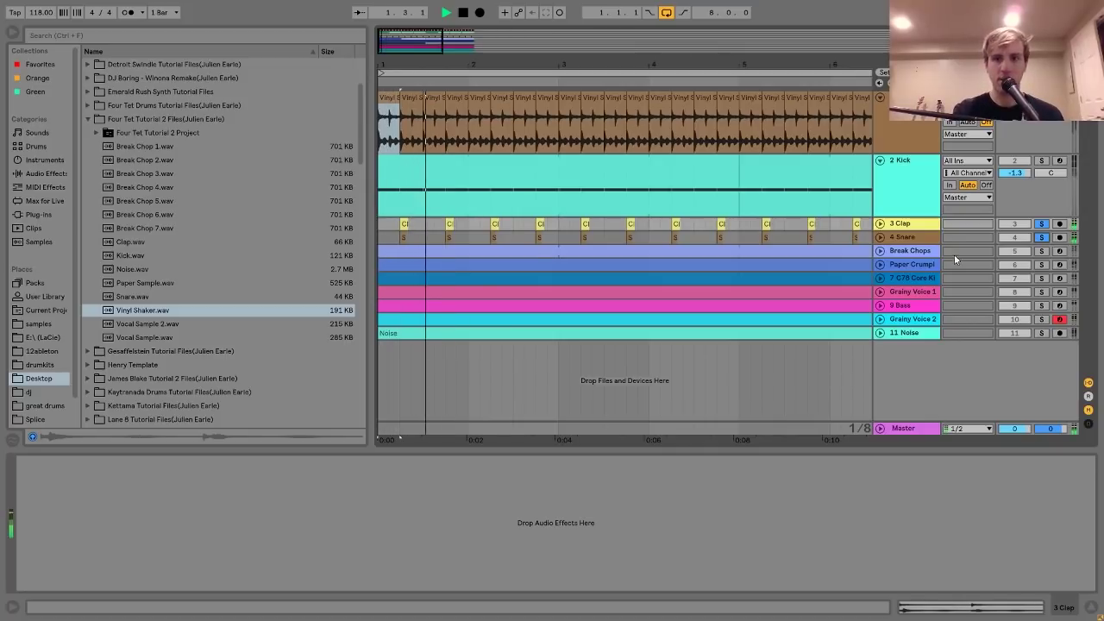
left_click(908, 240)
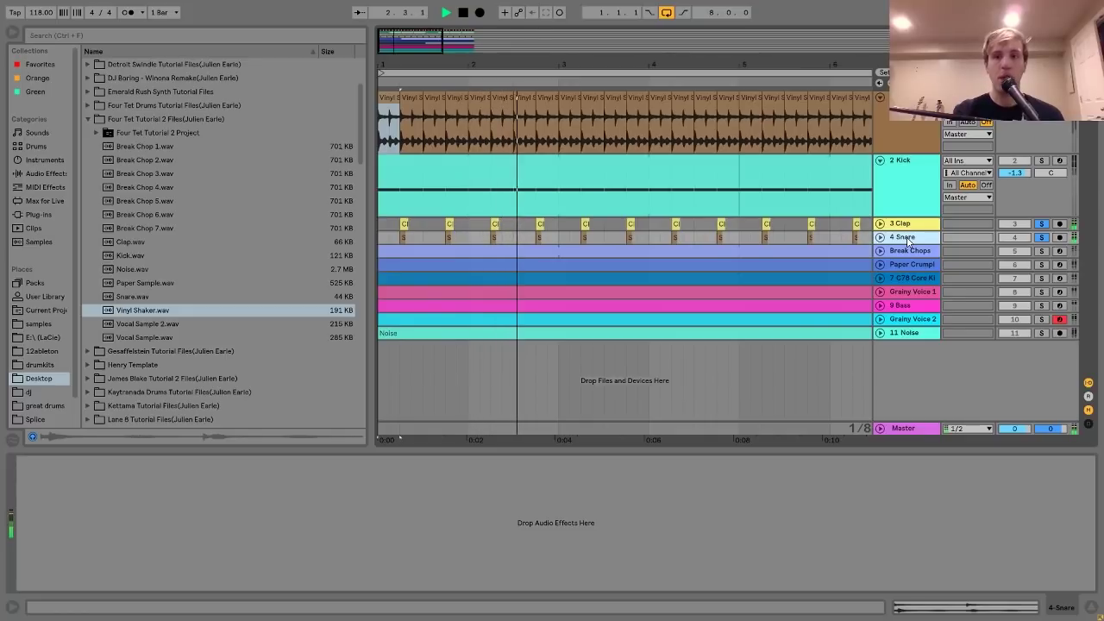
Solo the Clap track and the Snare track in turn, listening to each one alone.
left_click(1040, 224)
key("space")
key("space")
left_click(1041, 237)
key("space")
key("space")
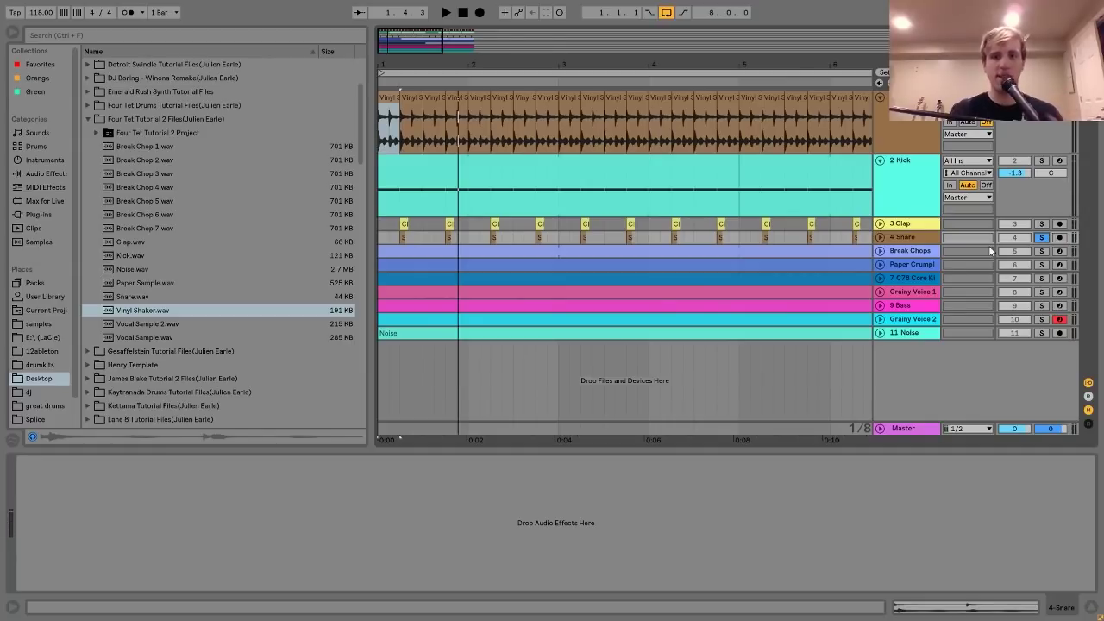
Add the Kick to the soloed Snare, listen to both, and switch the solo to the Clap.
left_click(1042, 161, "ctrl")
key("space")
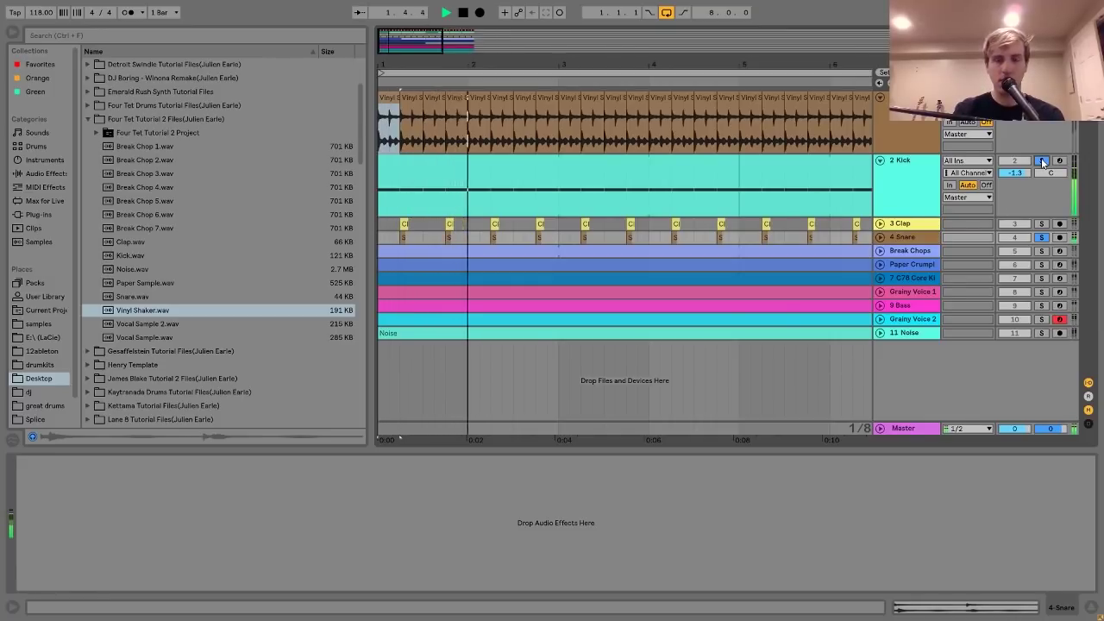
left_click(1042, 224)
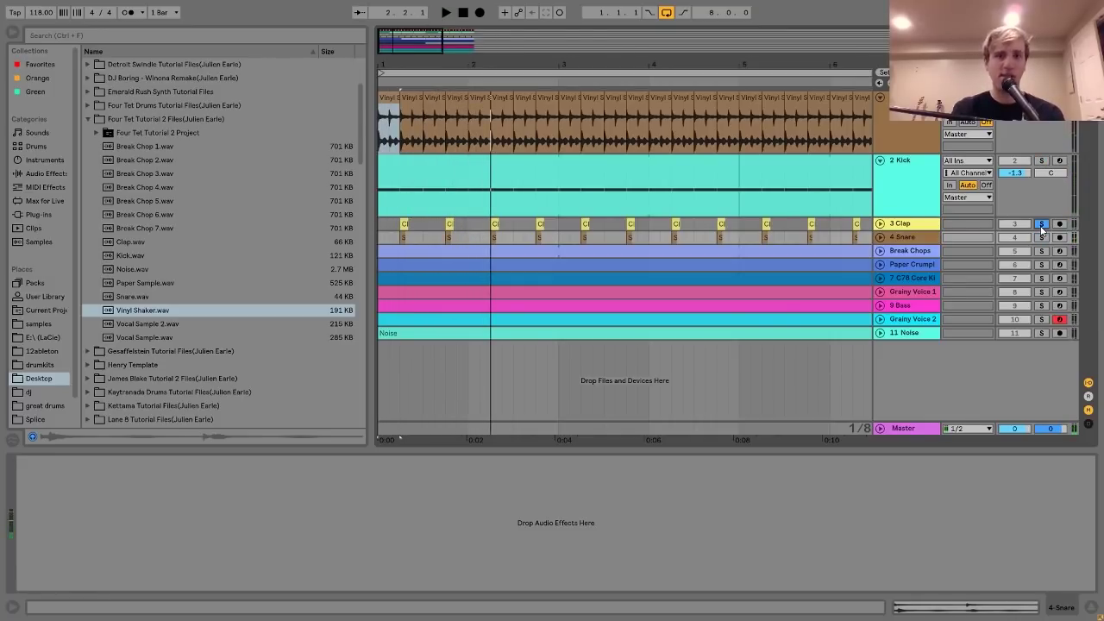
key("space")
Solo the Kick, Snare and Clap tracks together and listen to the combined drums from the start.
left_click(1041, 238, "ctrl")
left_click(1042, 160, "ctrl")
key("space")
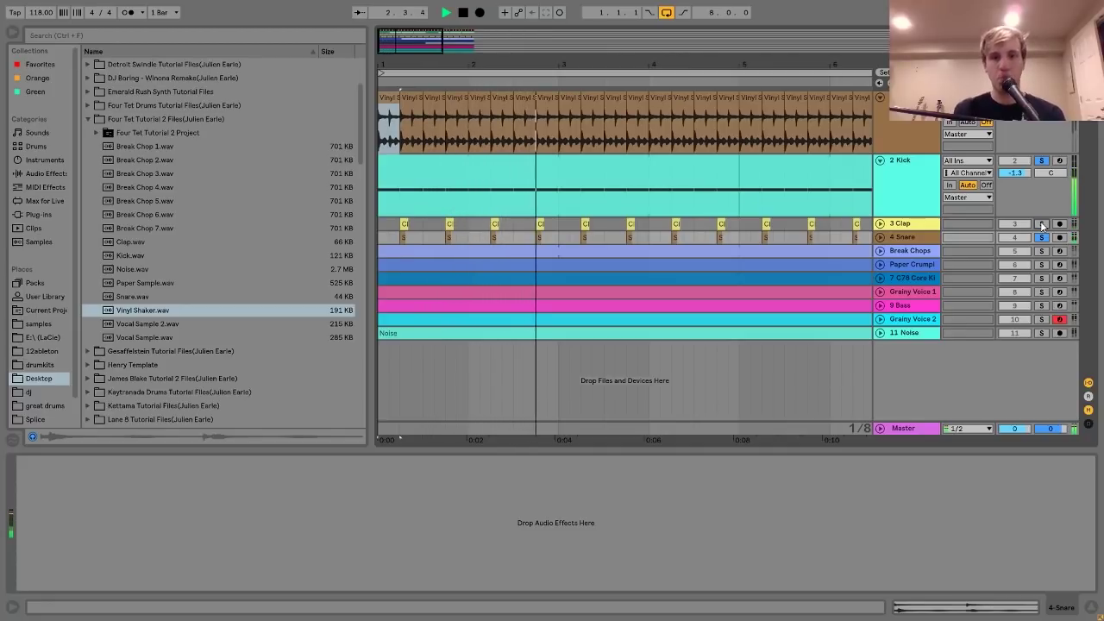
left_click(1041, 223)
key("space")
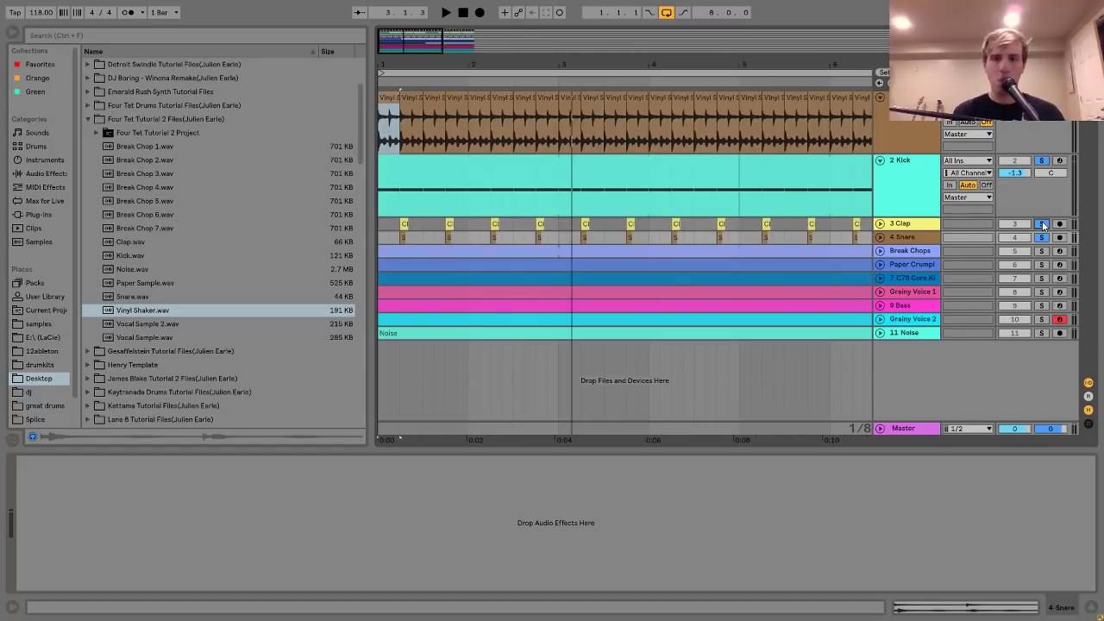
key("space")
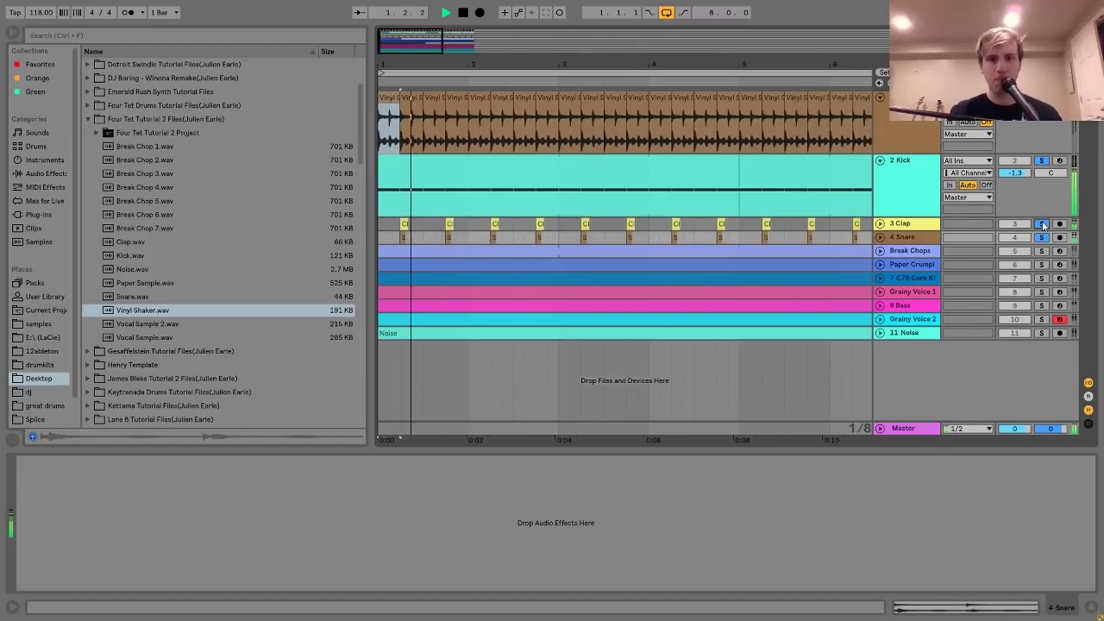
Solo and unfold the Break Chops track, play it, and select its clip across the eight-bar loop.
left_click(921, 250)
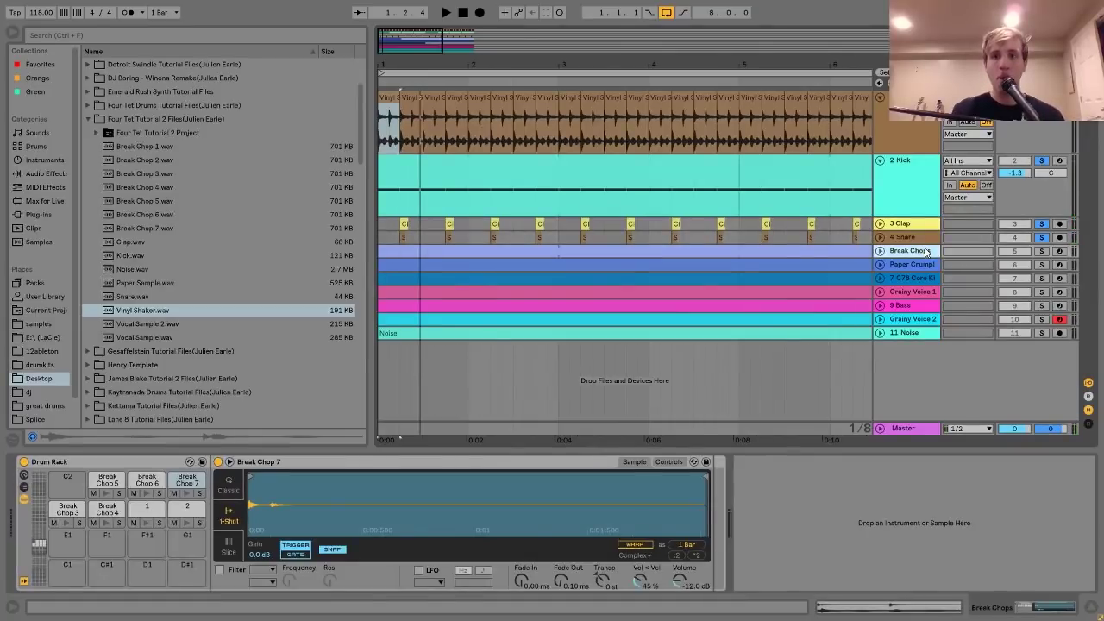
left_click(1043, 250)
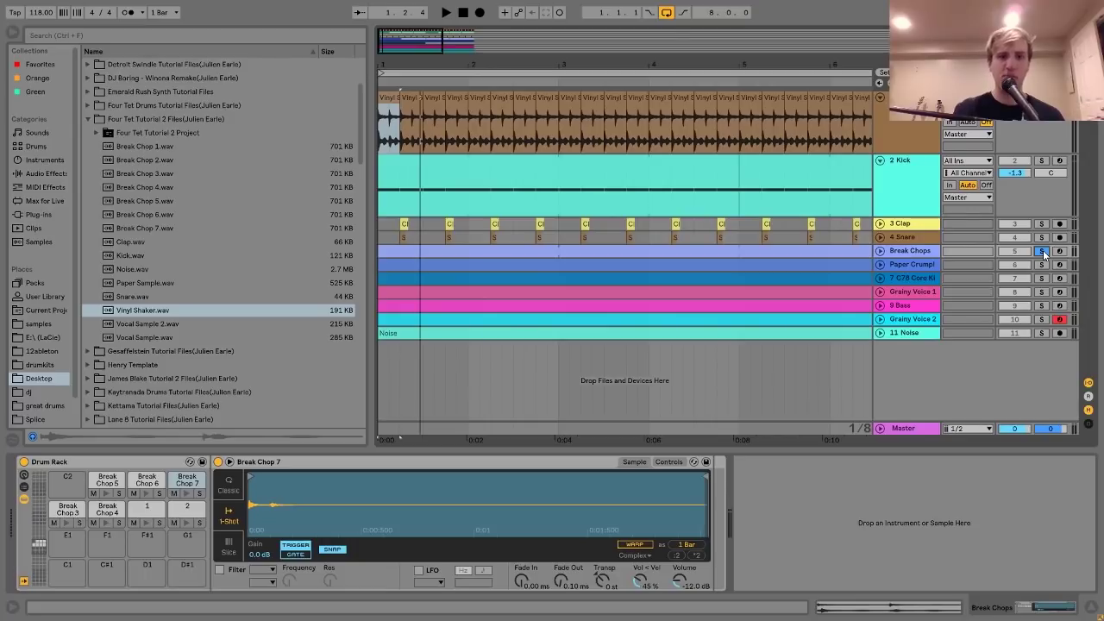
left_click(881, 251)
key("space")
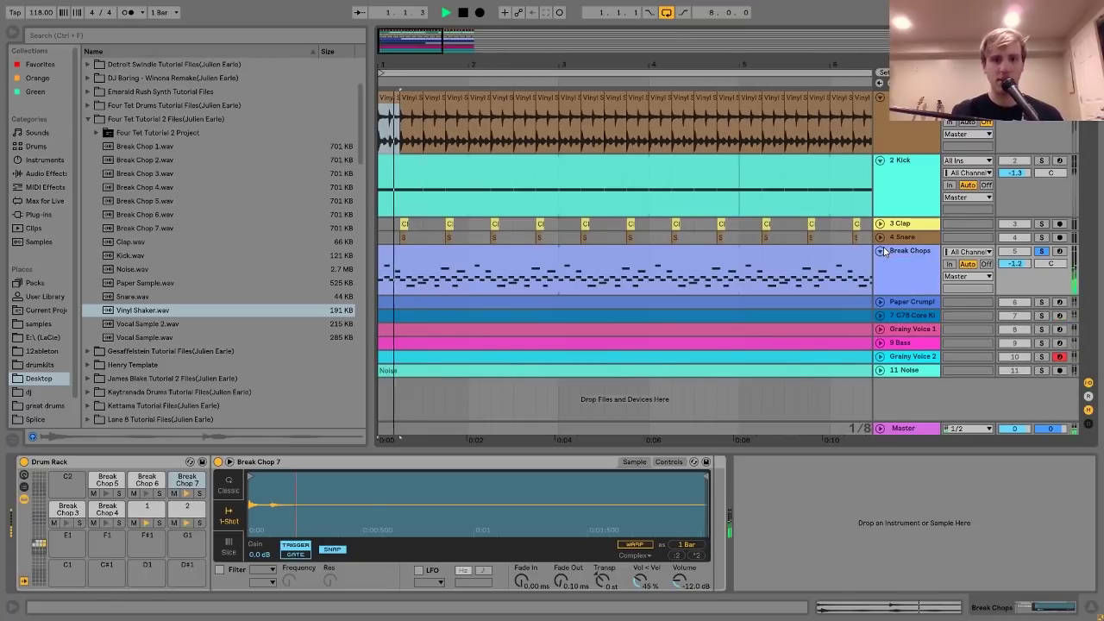
left_click(811, 256)
key("minus")
key("space")
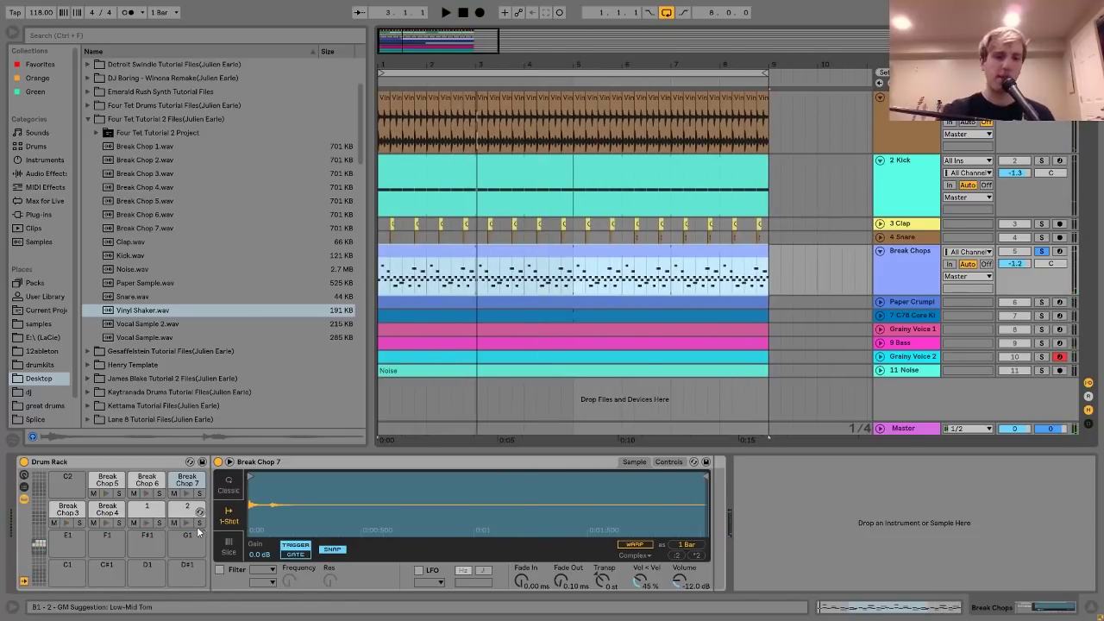
Show the Vinyl Shaker track's devices and return to the Break Chops Drum Rack.
left_click(927, 120)
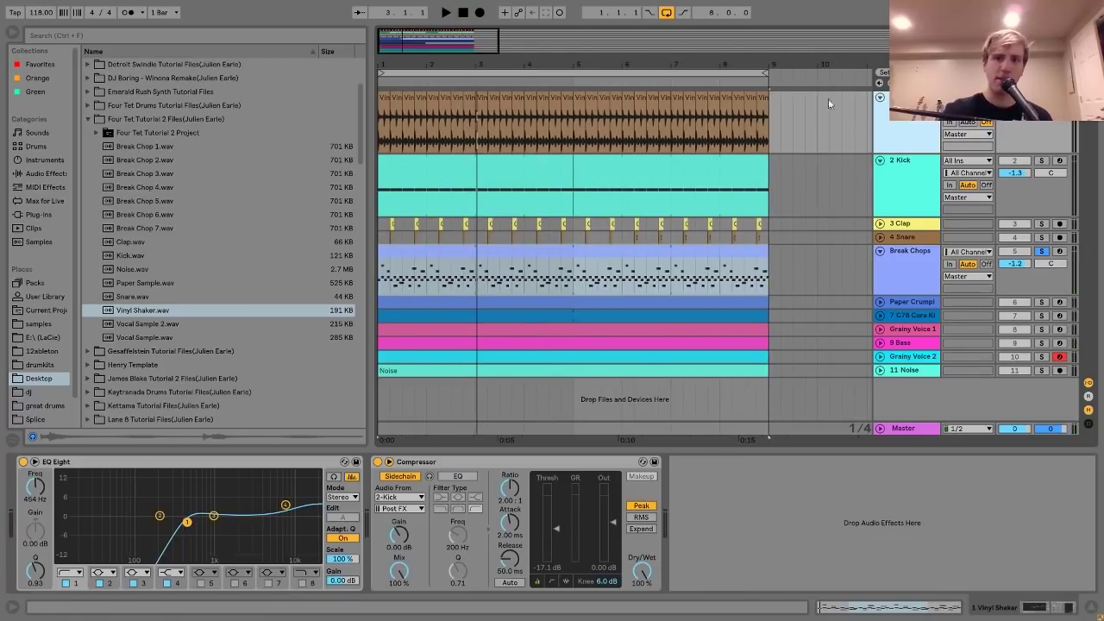
left_click(928, 256)
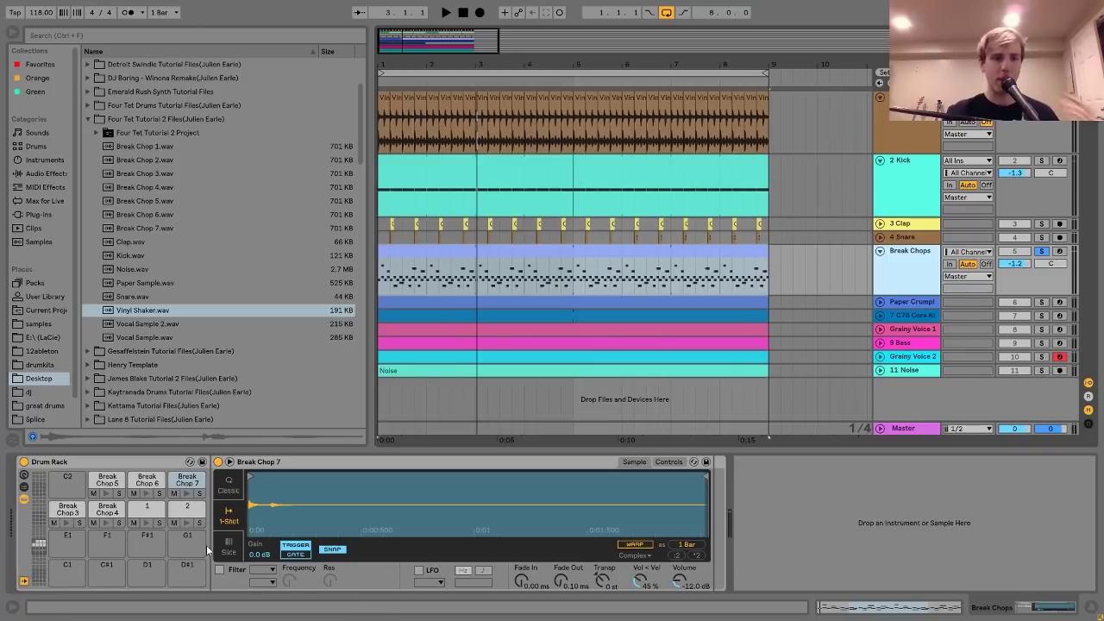
Audition pad 2 and the Break Chop 4, 5, 6 and 7 pads in the Drum Rack.
left_click(188, 523)
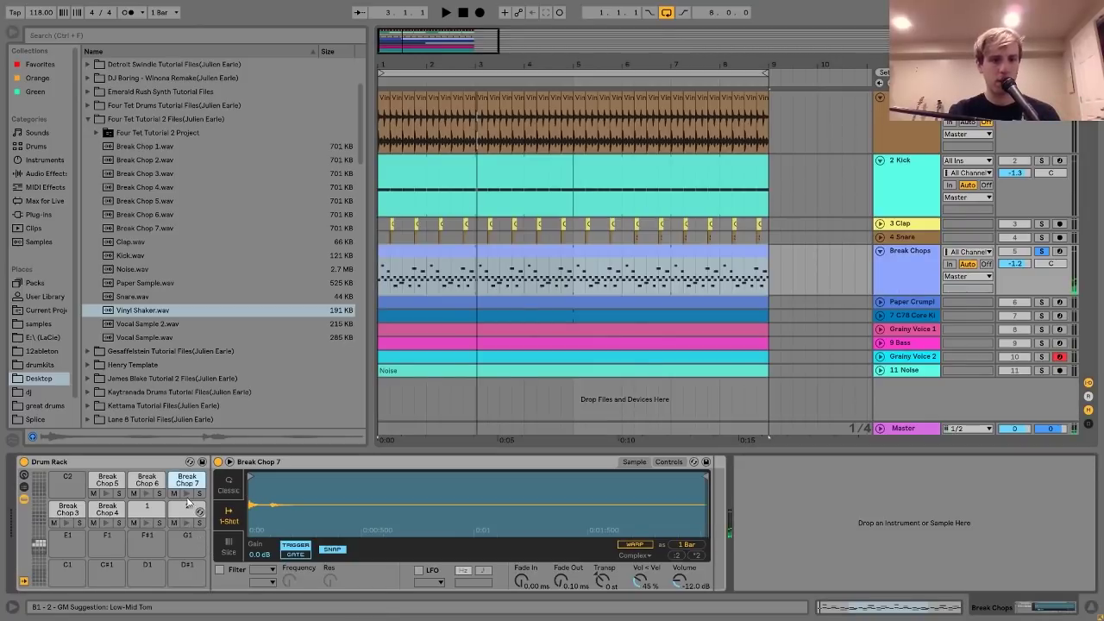
left_click(187, 494)
left_click(149, 493)
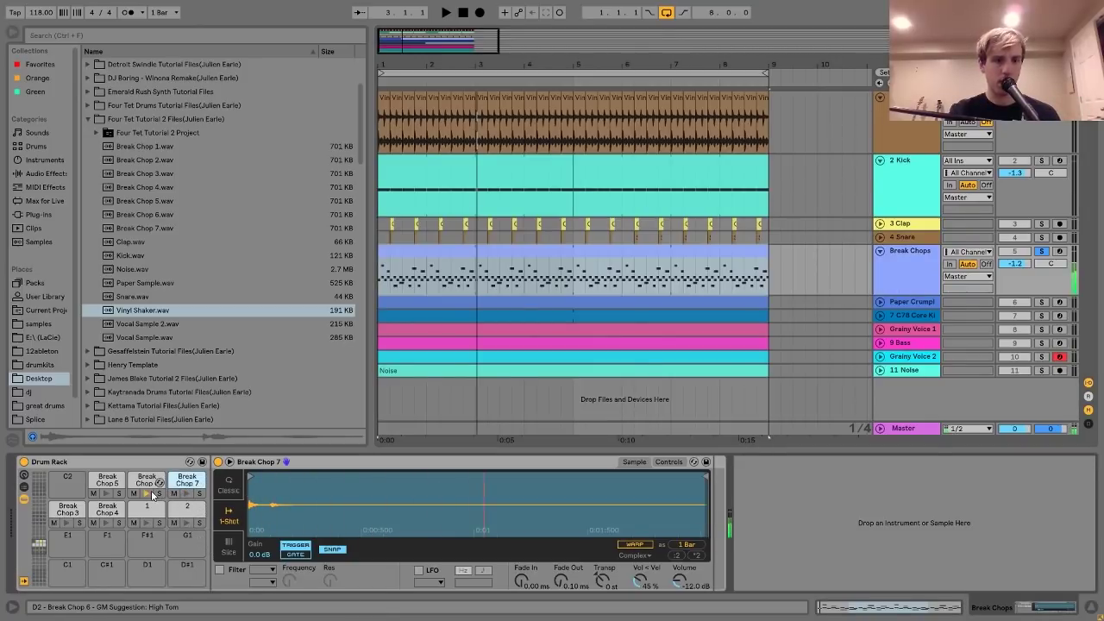
left_click(107, 523)
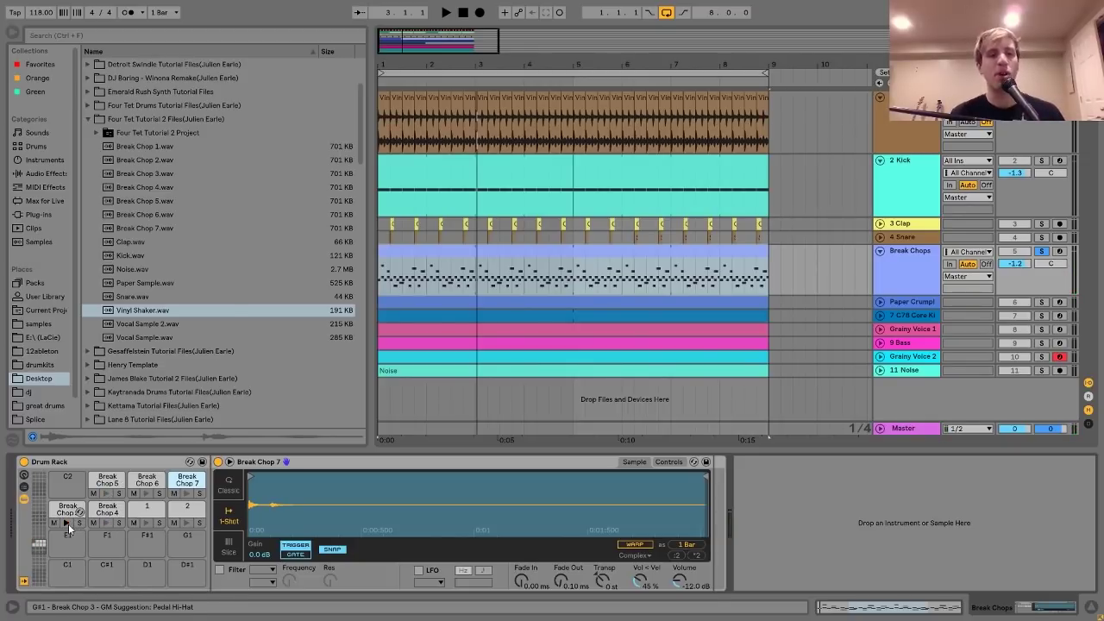
left_click(152, 493)
left_click(106, 495)
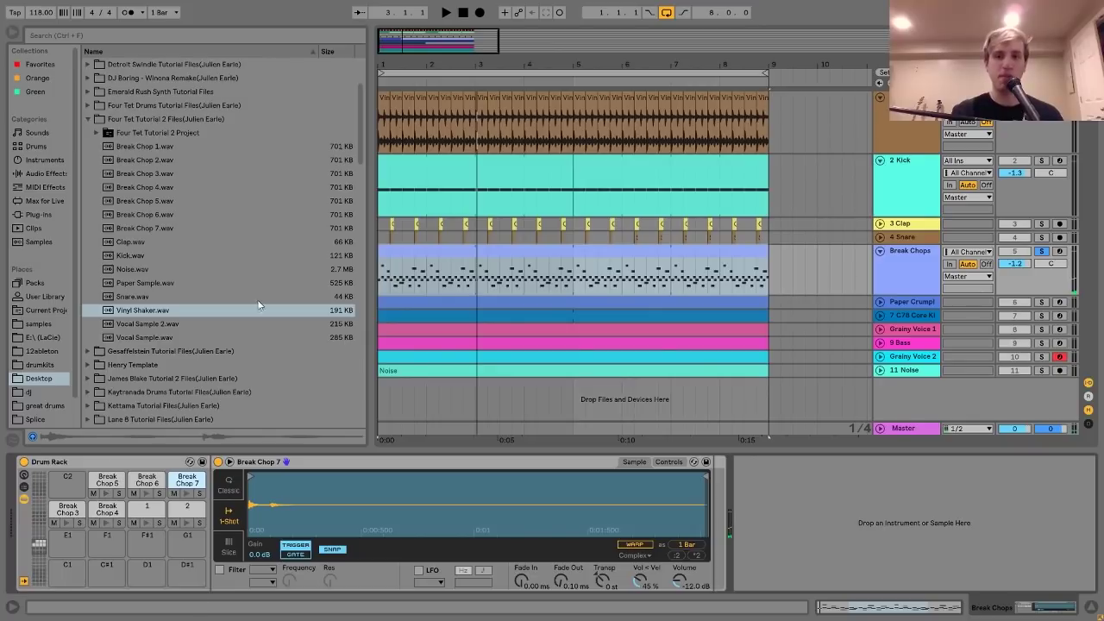
Open the Break Chops clip's MIDI notes, play the pattern, and audition individual notes around beat 1.4.
double_click(437, 249)
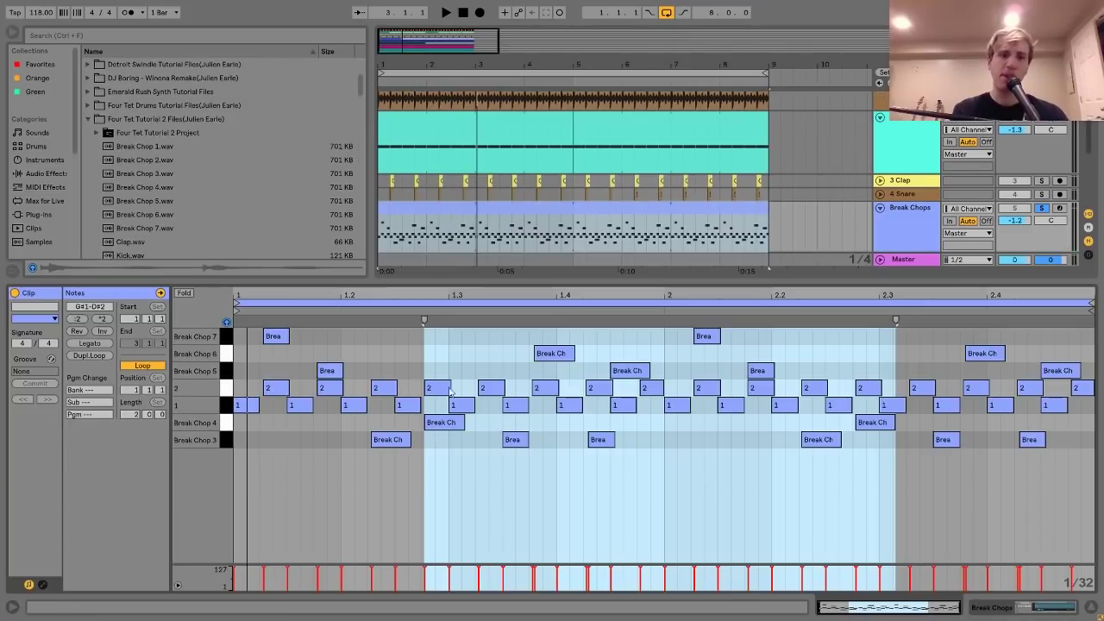
key("space")
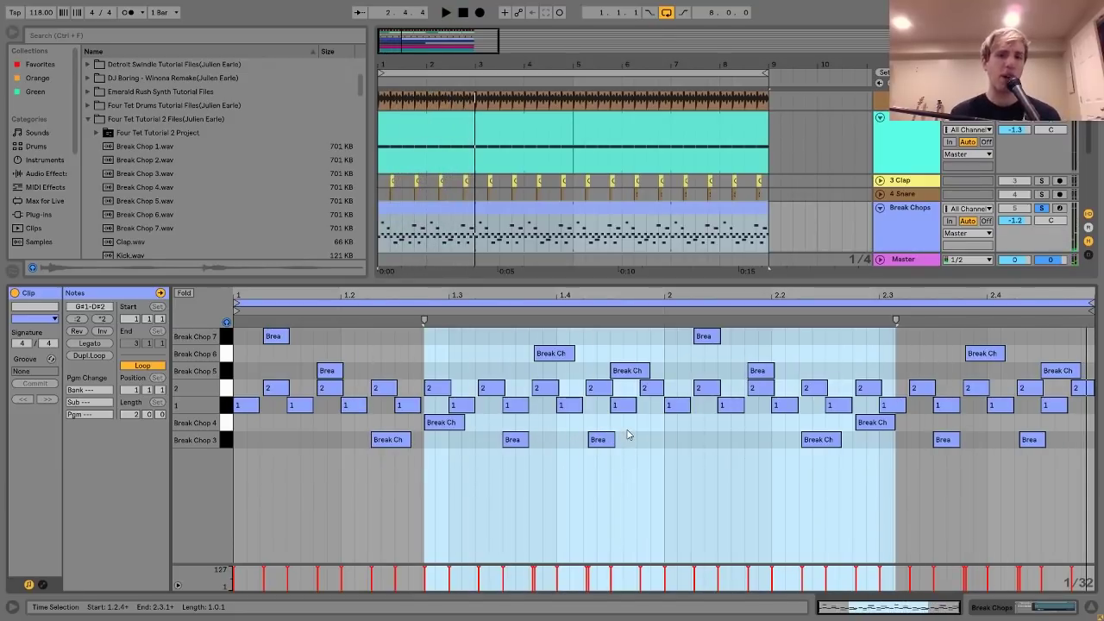
left_click(543, 355)
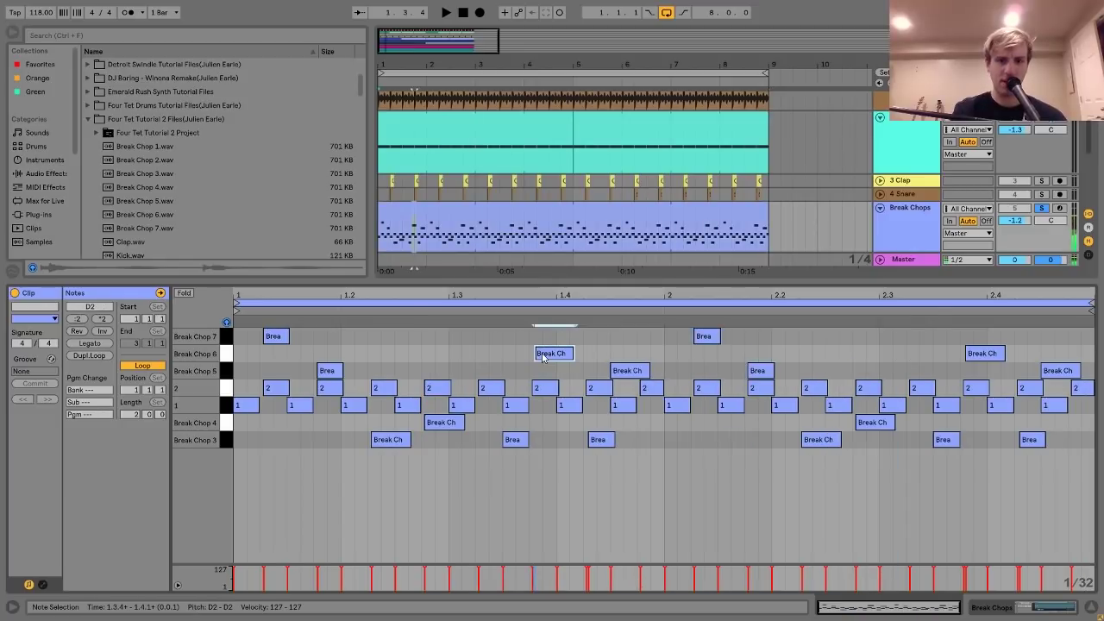
left_click(619, 372)
left_click(601, 441)
left_click(547, 390)
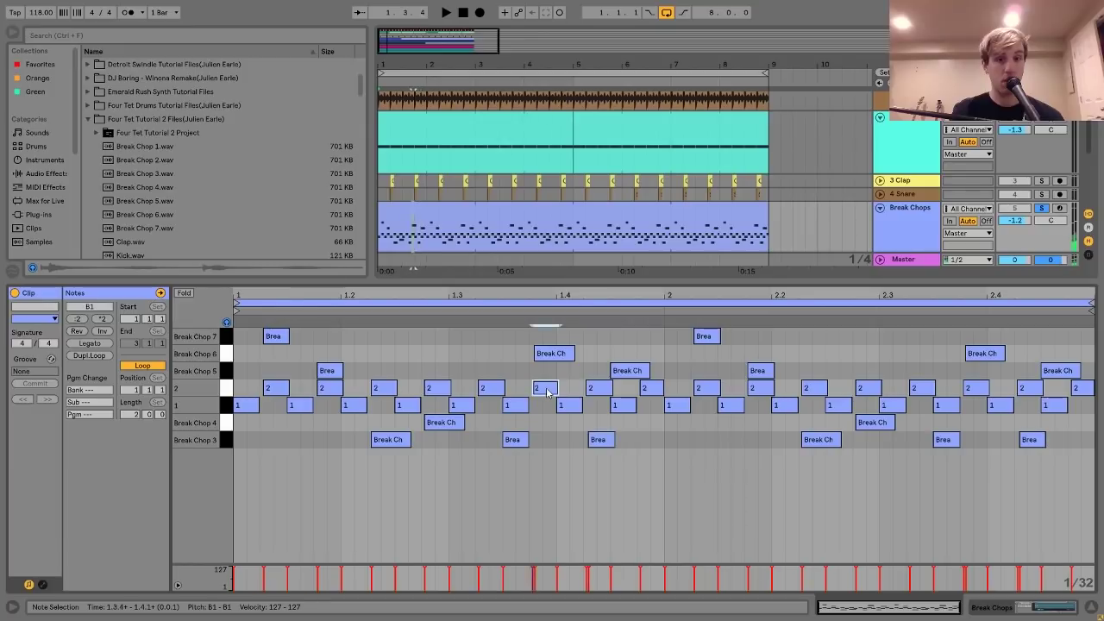
Audition the Break Chop 3 to 7 notes across the first bar one by one.
left_click(330, 376)
left_click(379, 438)
left_click(432, 428)
left_click(274, 337)
left_click(328, 371)
left_click(556, 355)
left_click(630, 371)
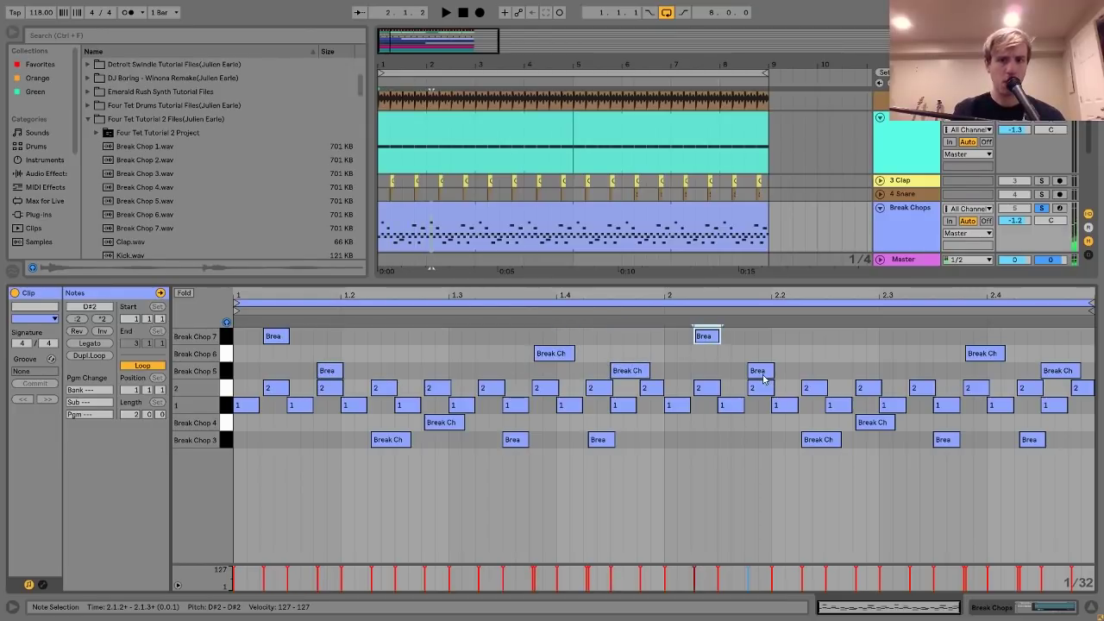
Audition the Break Chop 7 note near the start of bar 2 and listen to the pattern.
double_click(714, 340)
double_click(713, 339)
key("space")
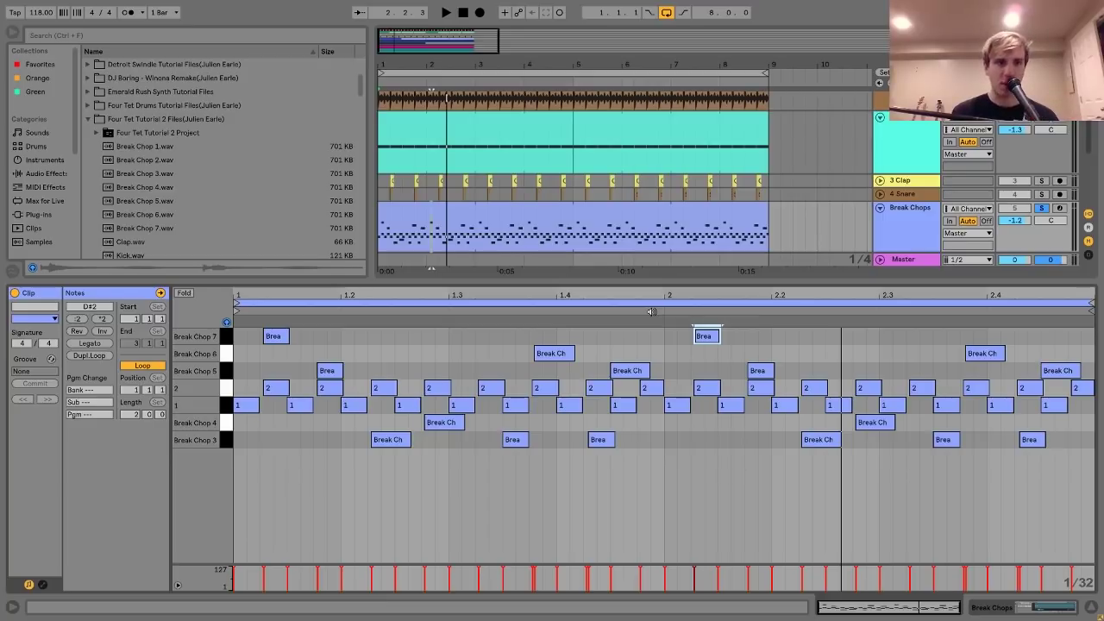
left_click(701, 337)
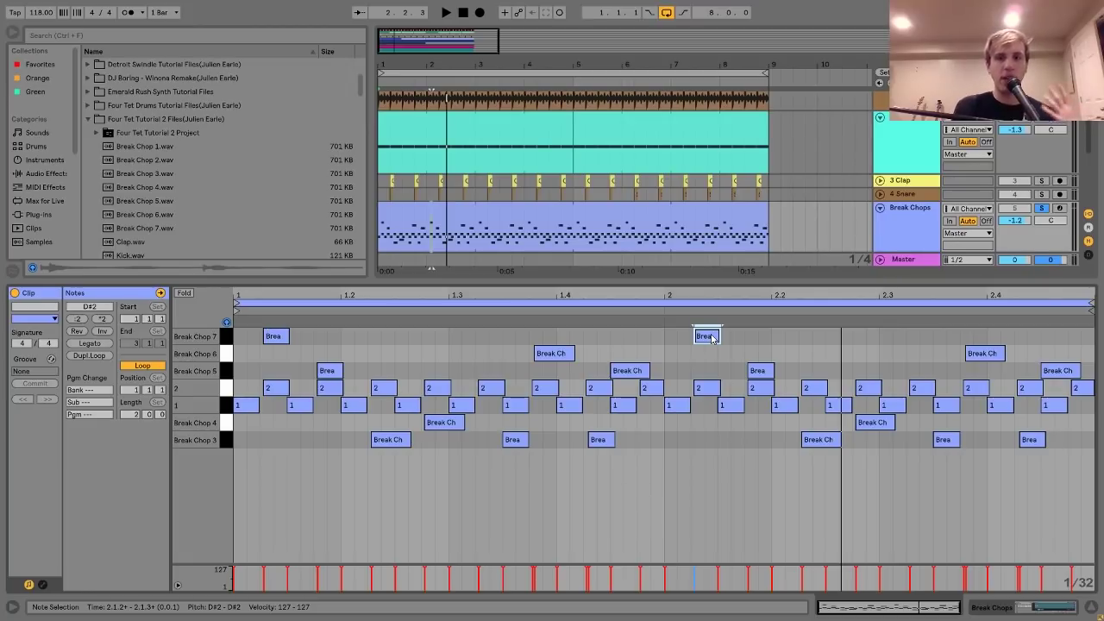
Replay the chop pattern and select all notes of sample 1, followed by all notes of sample 2.
key("space")
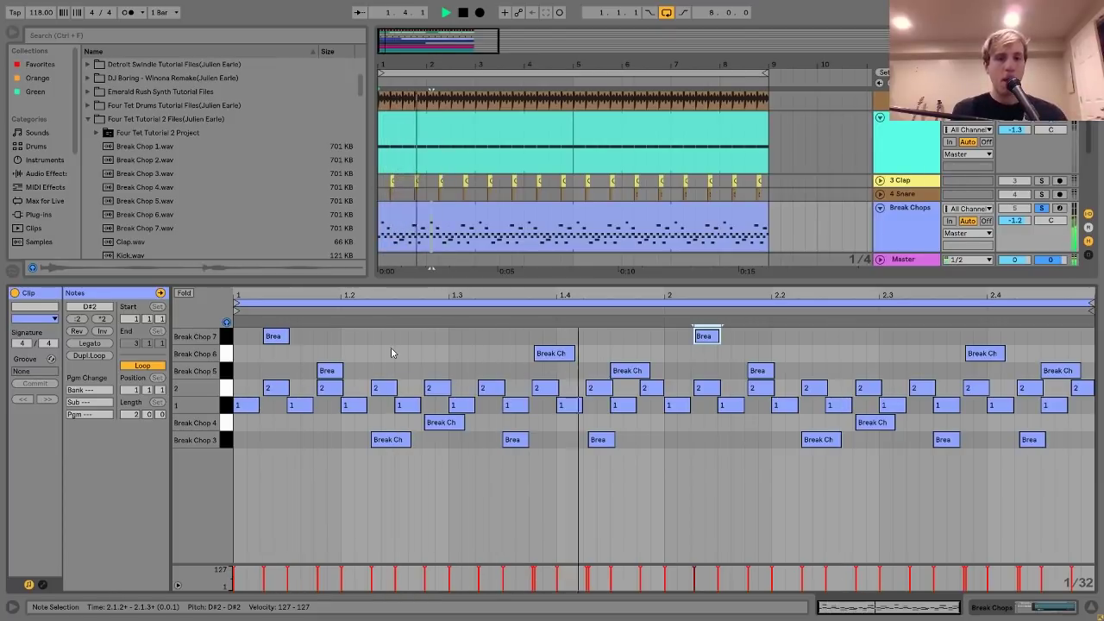
key("space")
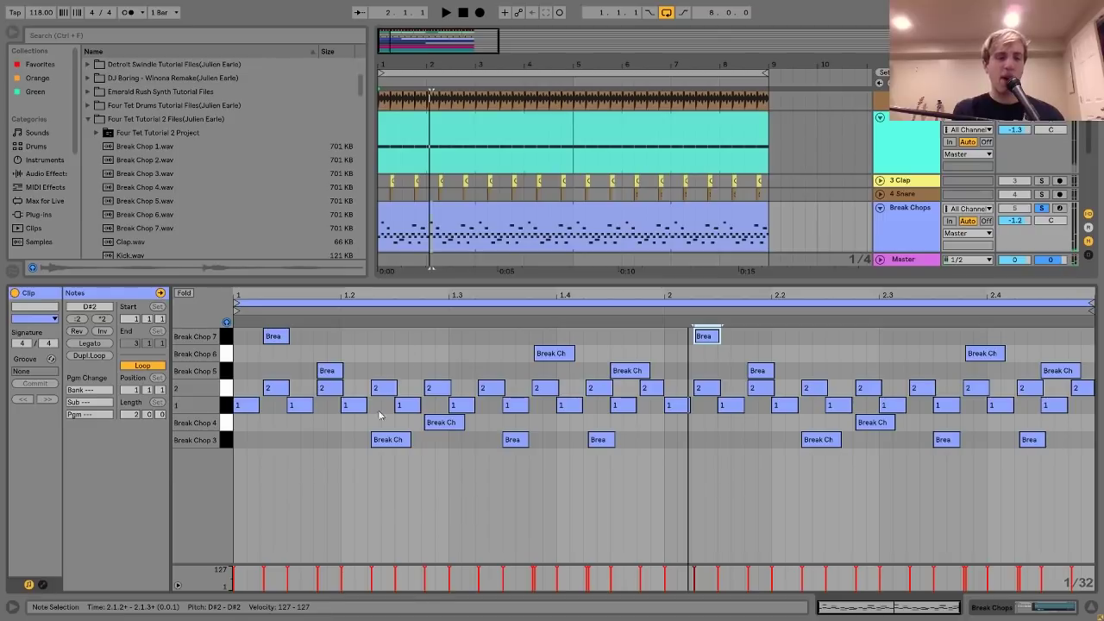
left_click(227, 412)
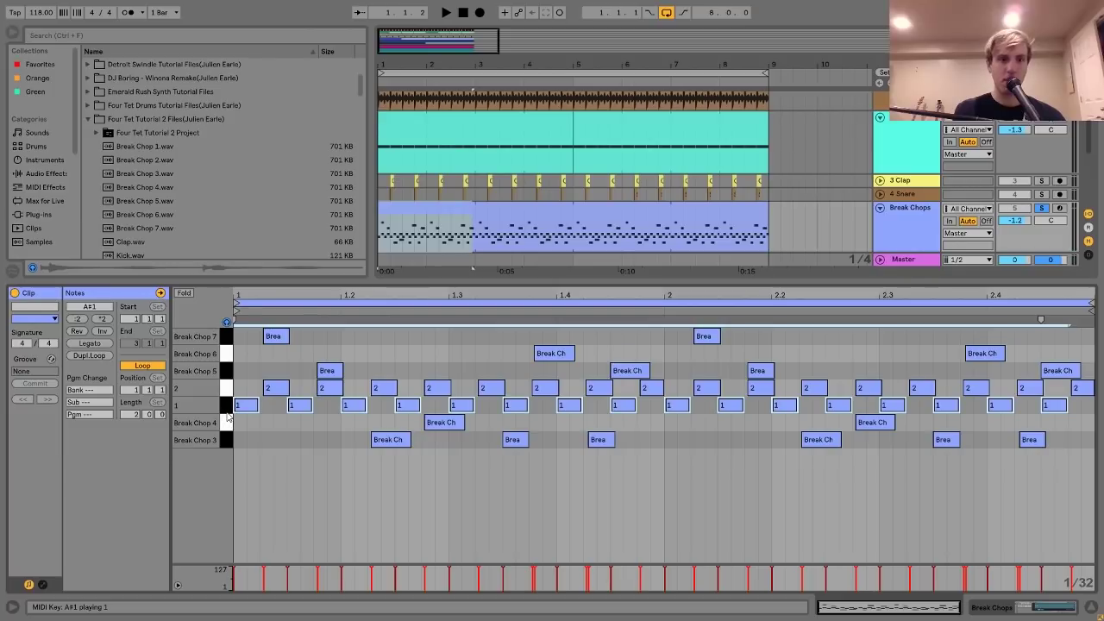
left_click(227, 390)
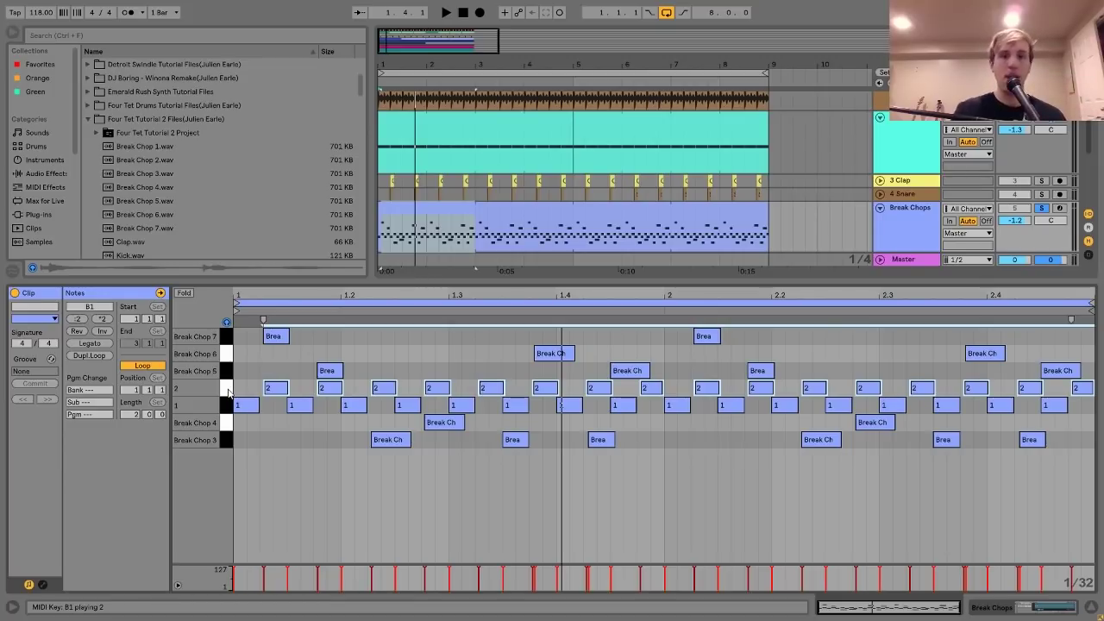
Unfold and solo the Paper Crumple track with its devices shown, and play its eight-bar clip.
left_click(911, 237)
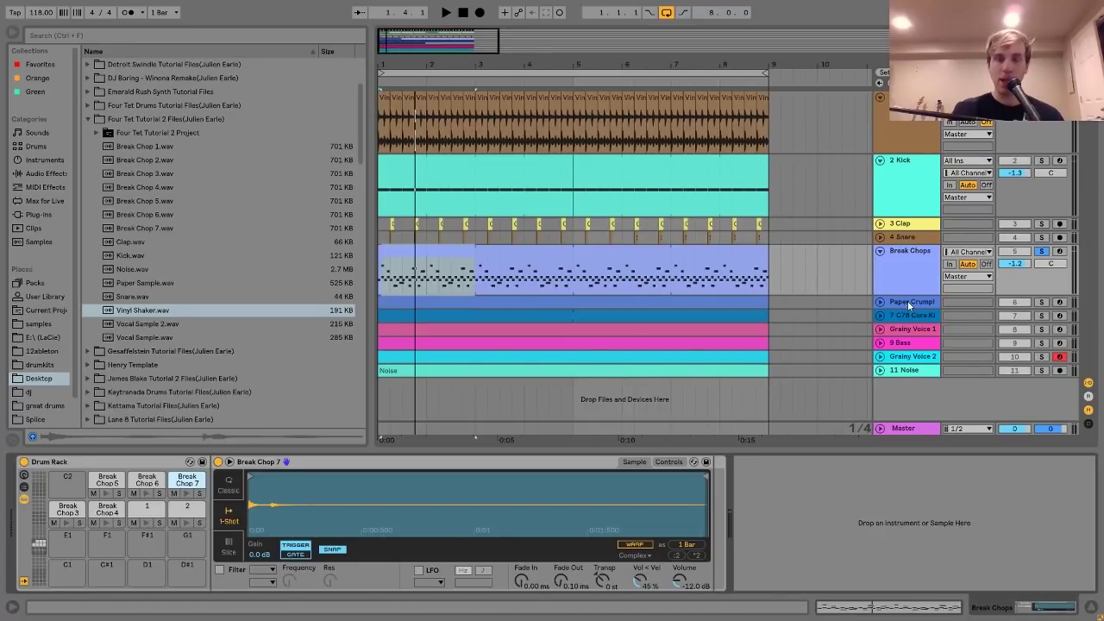
left_click(907, 302)
left_click(880, 302)
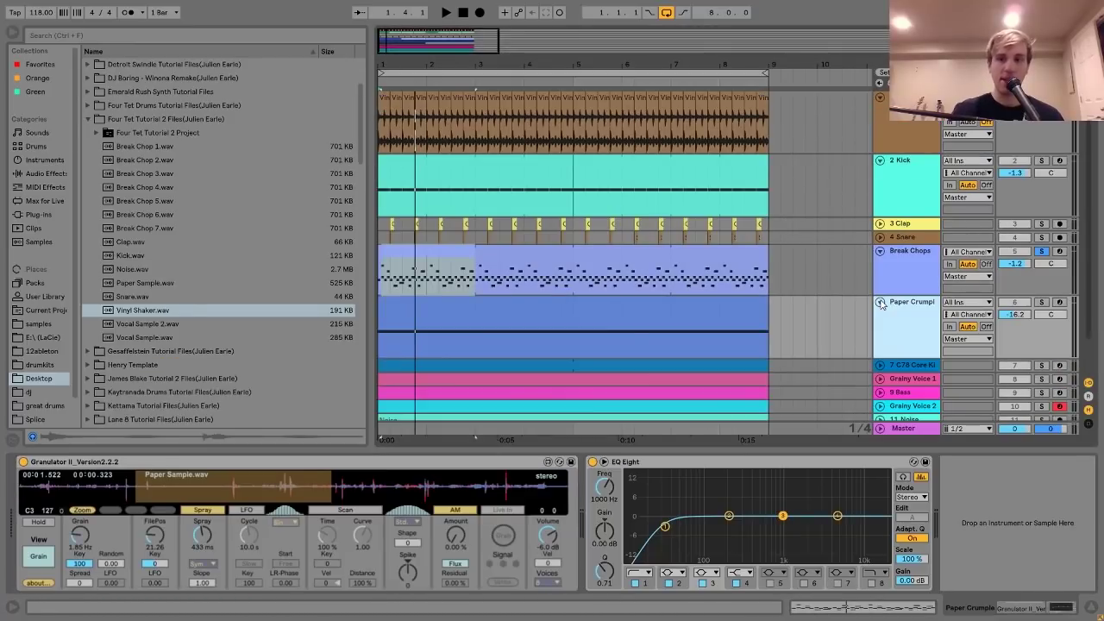
left_click(1041, 302)
left_click(699, 310)
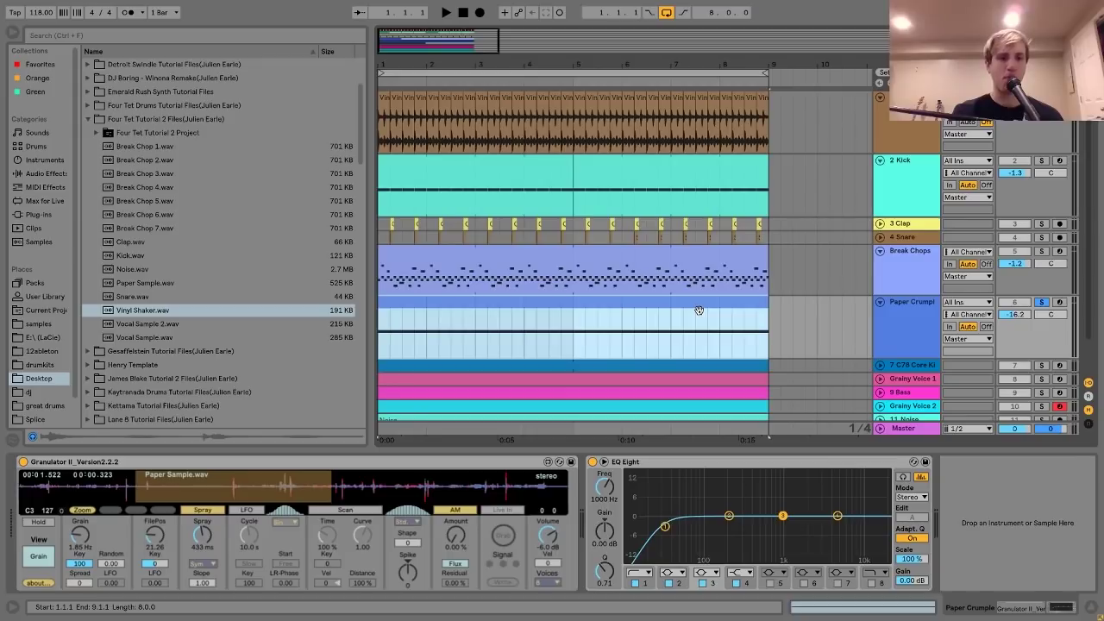
key("space")
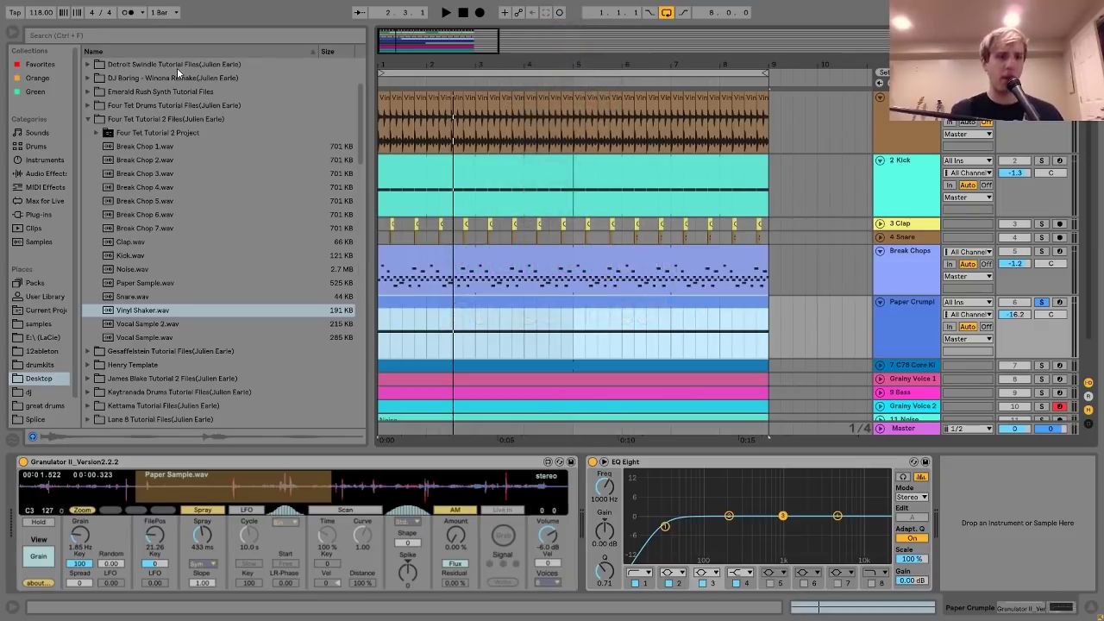
Look through the Max for Live and Sounds categories and listen to the soloed Paper Crumple track again.
left_click(39, 201)
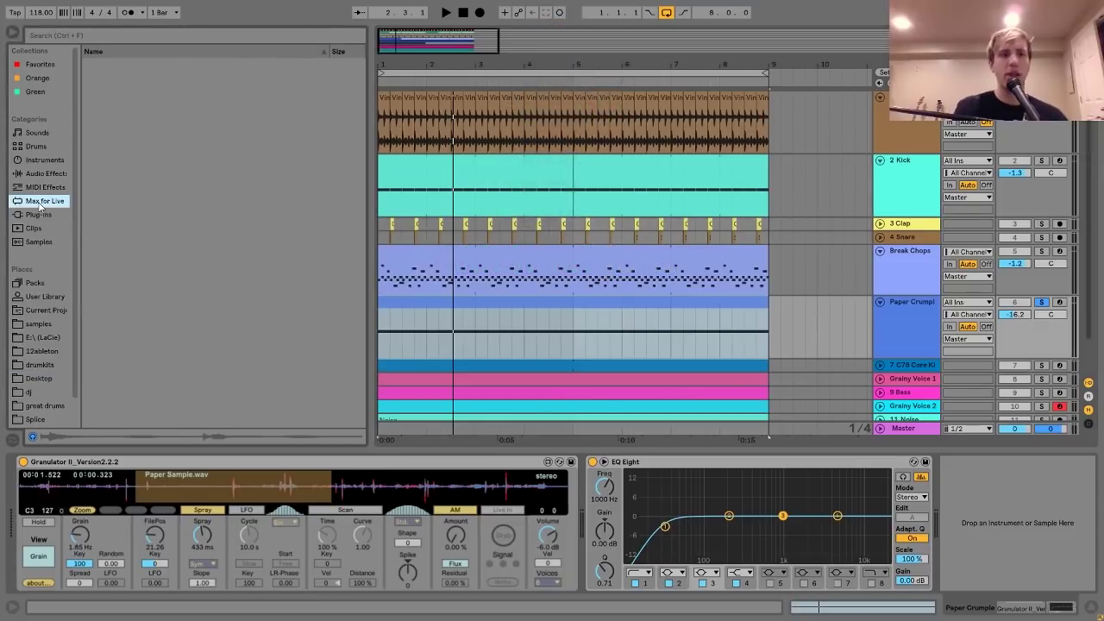
left_click(37, 138)
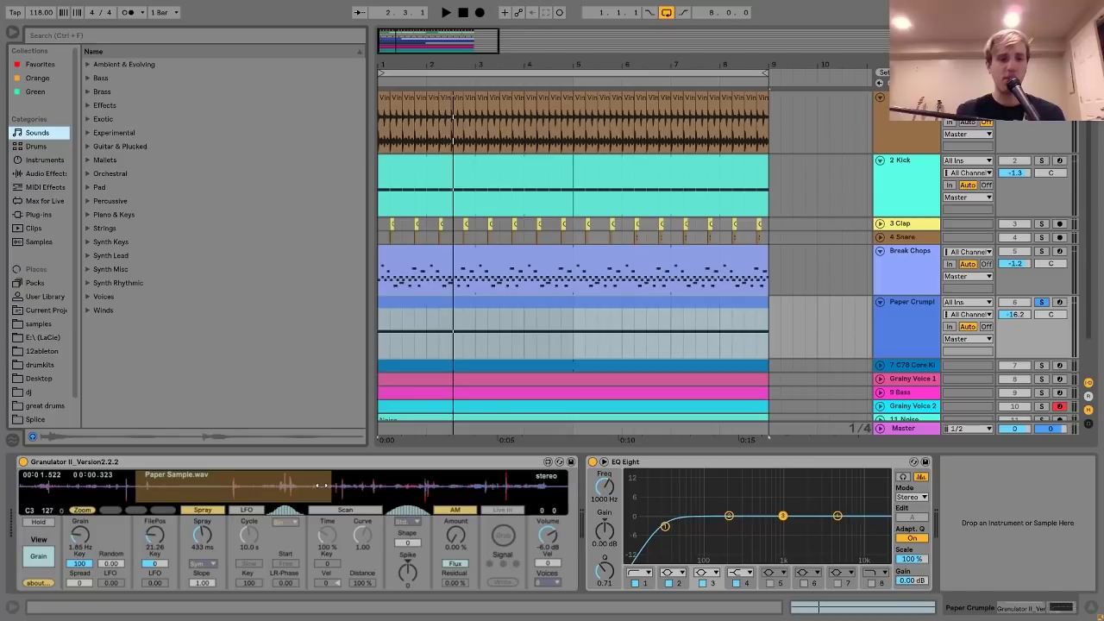
key("space")
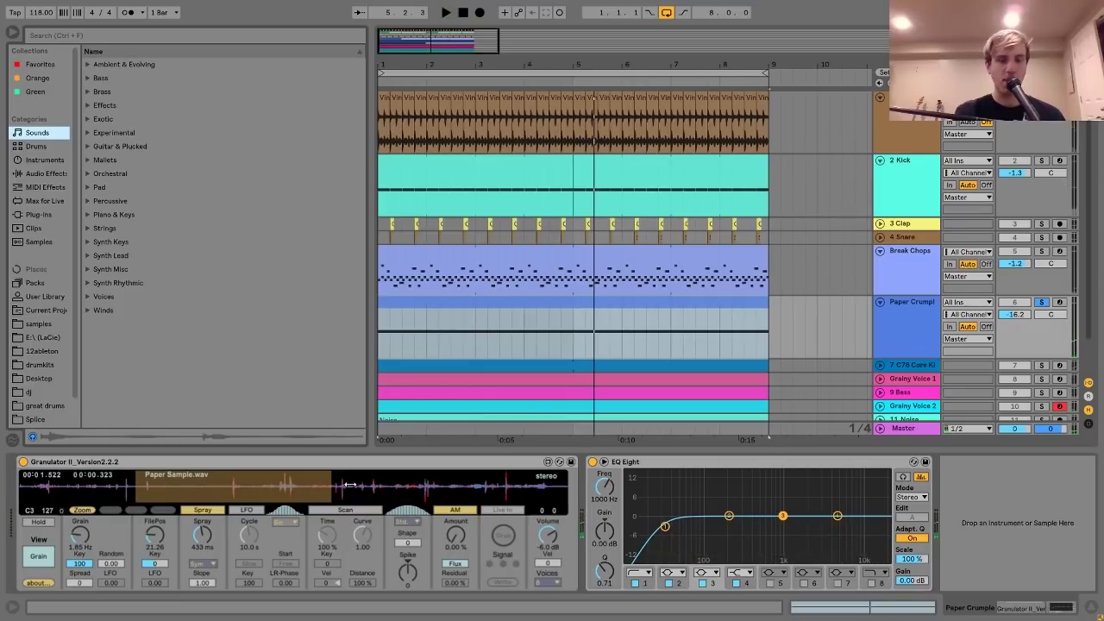
key("space")
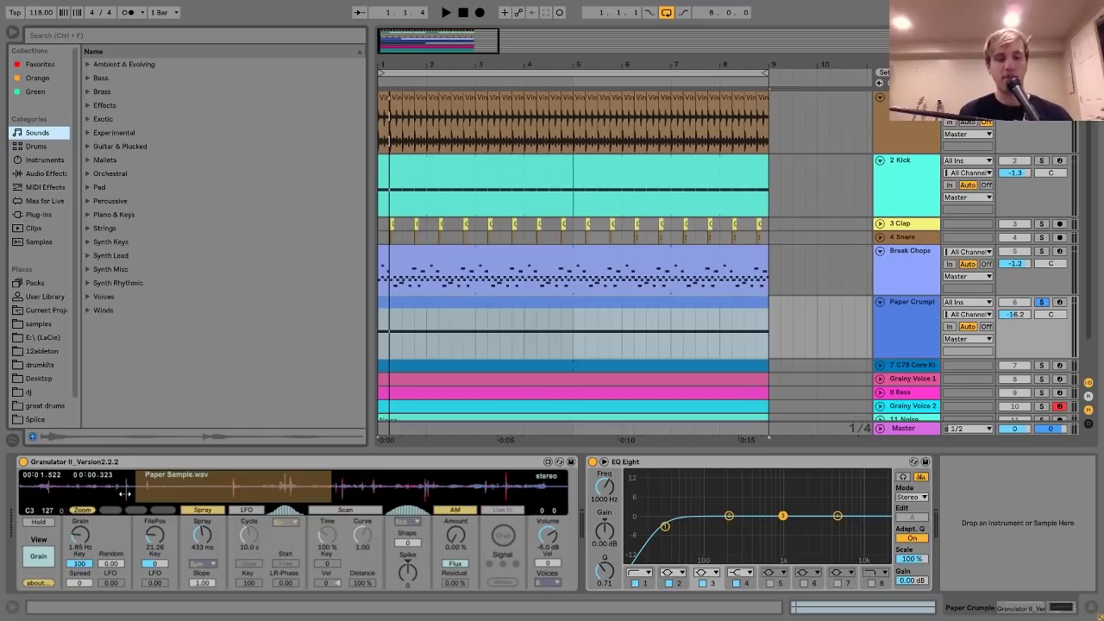
key("space")
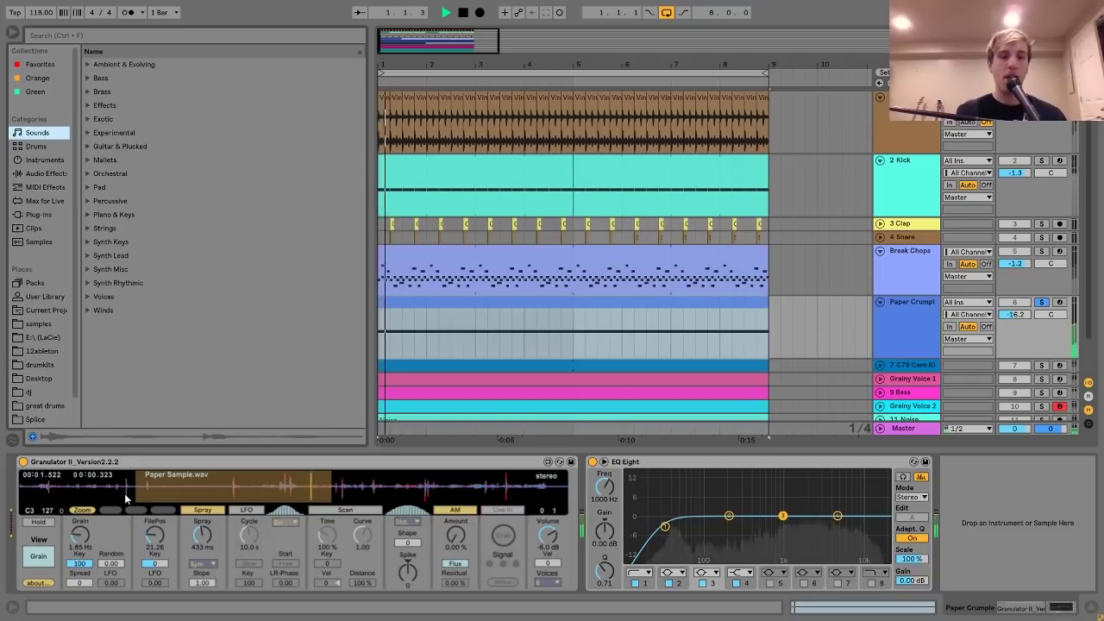
key("space")
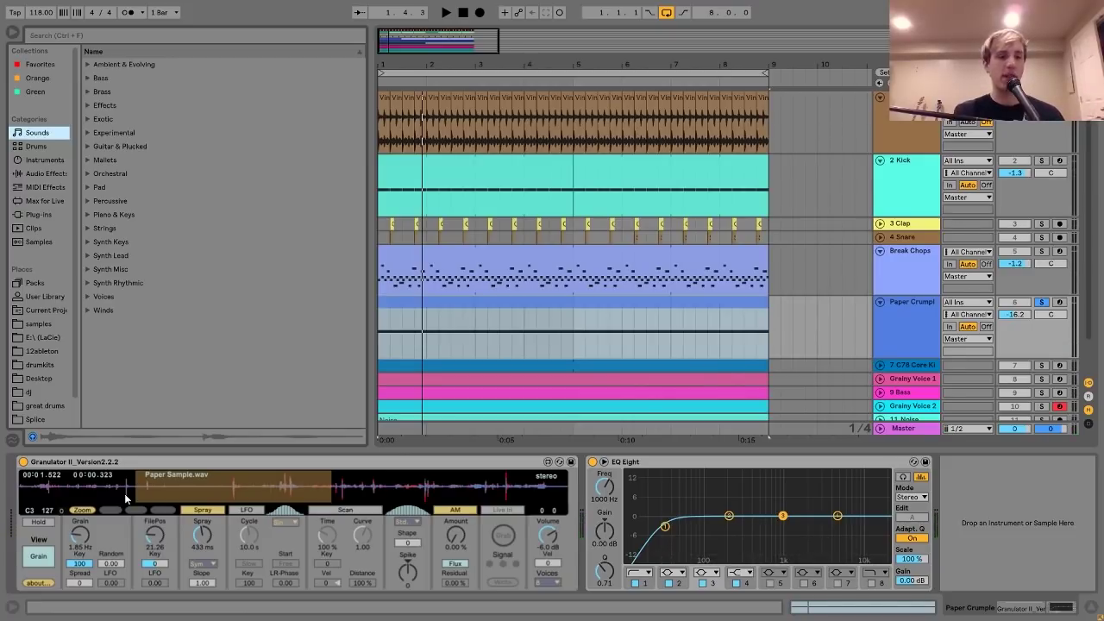
Return to the Desktop sample files and preview Paper Sample.wav.
left_click(38, 378)
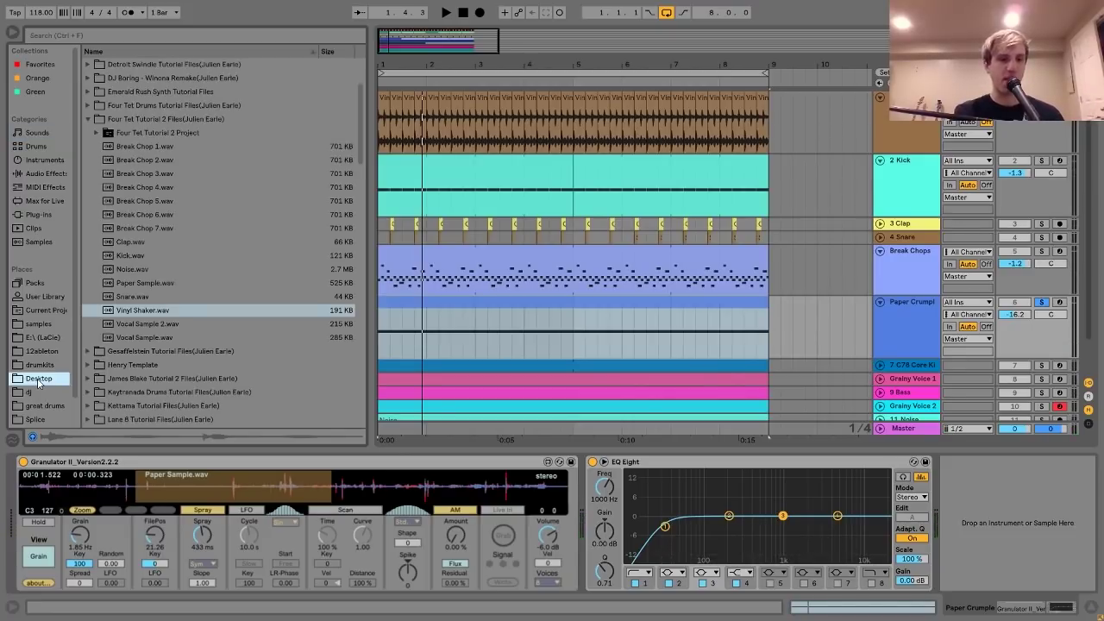
left_click(143, 284)
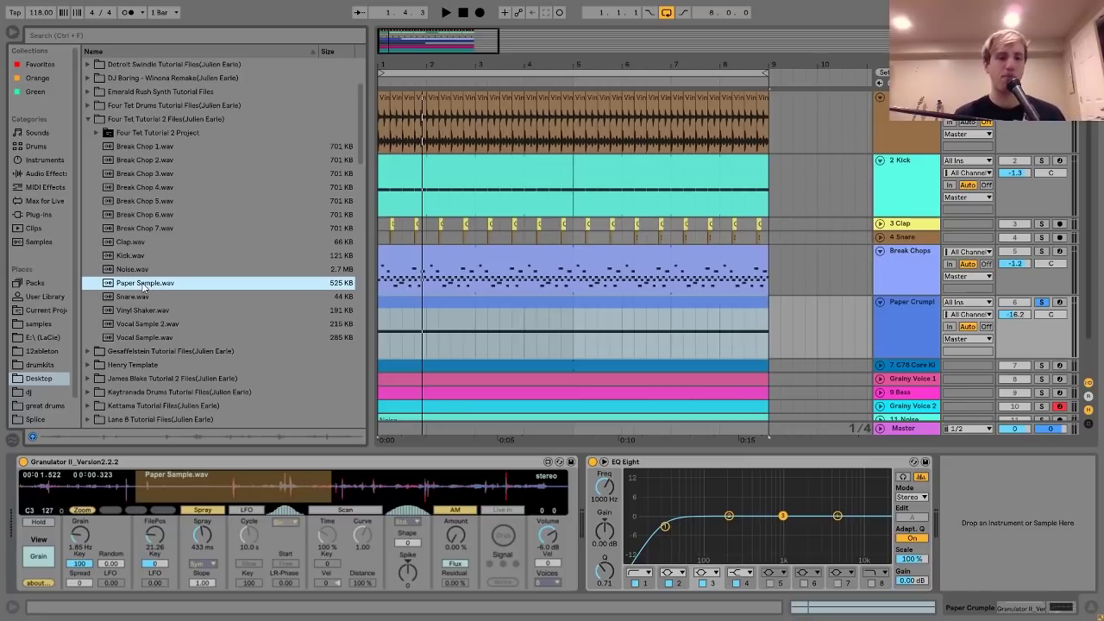
left_click(183, 550)
Try Granulator II's Grain rate at 4.26 Hz while listening, and set it to 2.43 Hz.
left_click_drag(80, 535, 81, 509)
key("space")
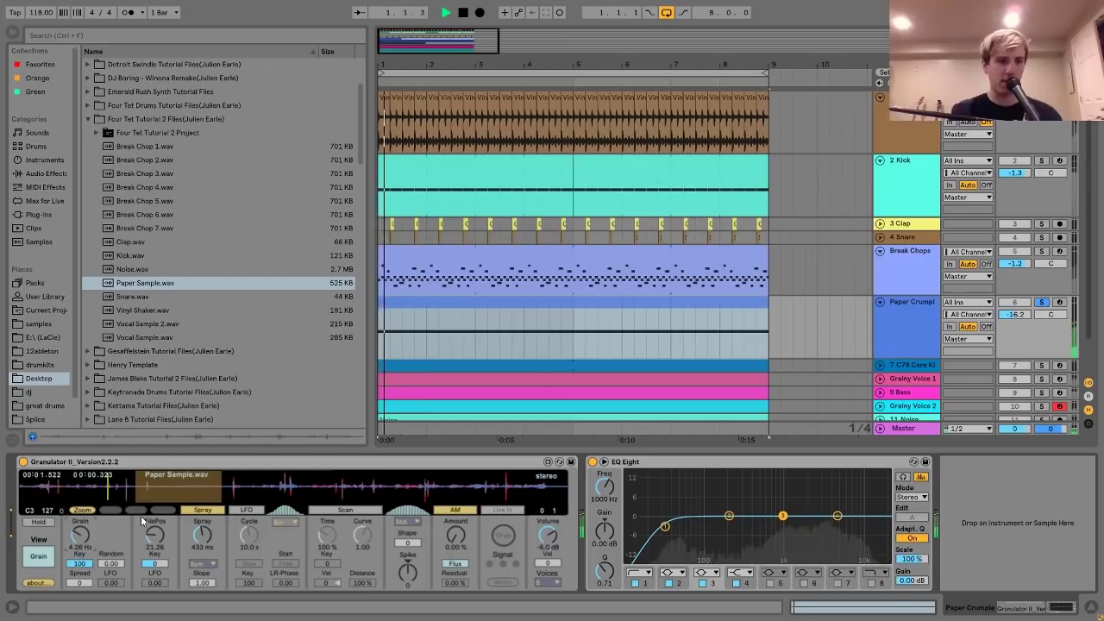
left_click_drag(80, 534, 80, 549)
key("space")
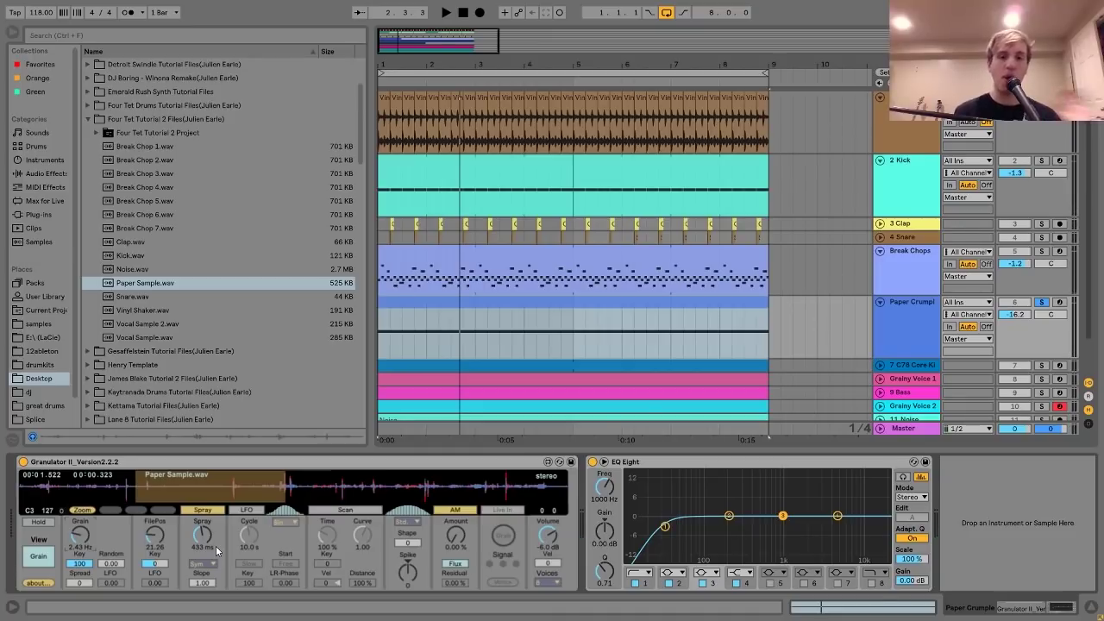
Try Granulator II's Spray at 0.00 ms and 5.20 s during playback, and bring it back to 433 ms.
left_click_drag(207, 547, 207, 574)
key("space")
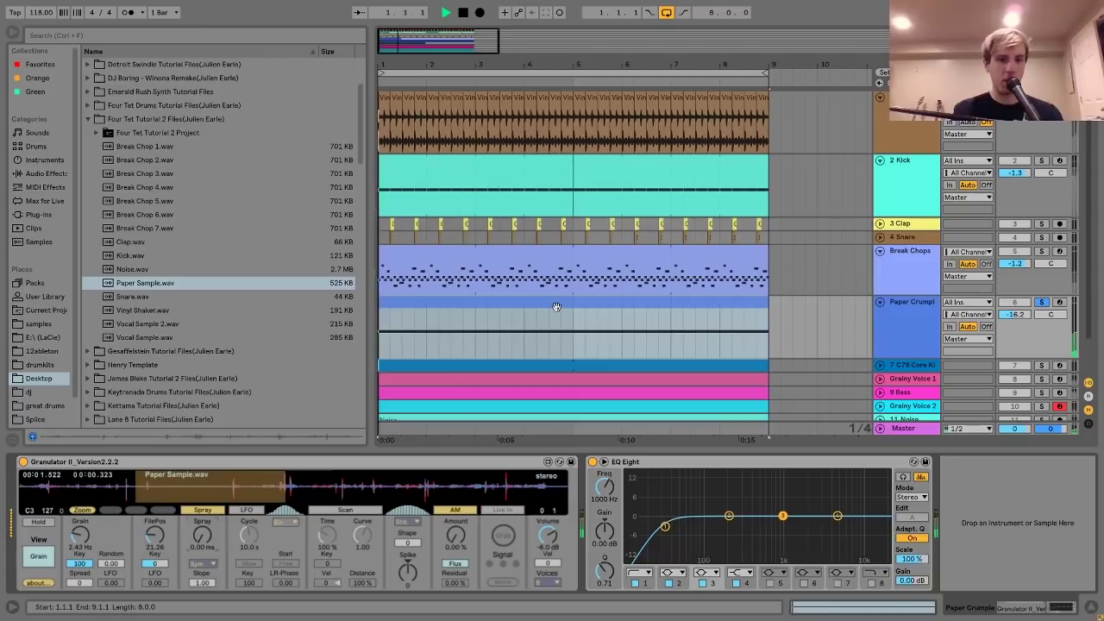
left_click_drag(202, 535, 202, 507)
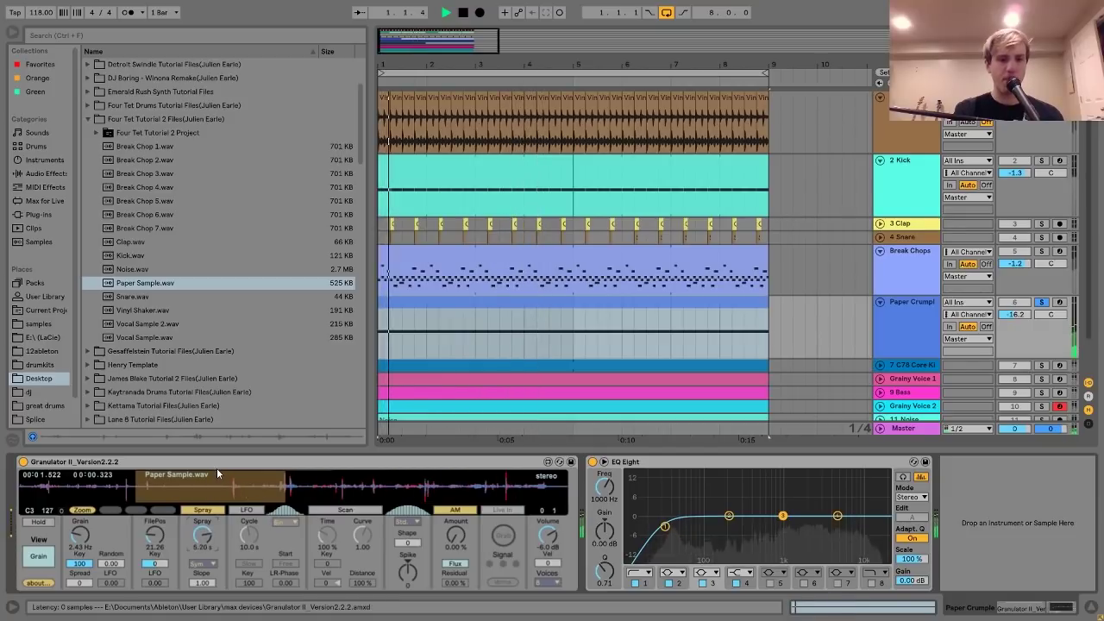
left_click_drag(201, 535, 210, 596)
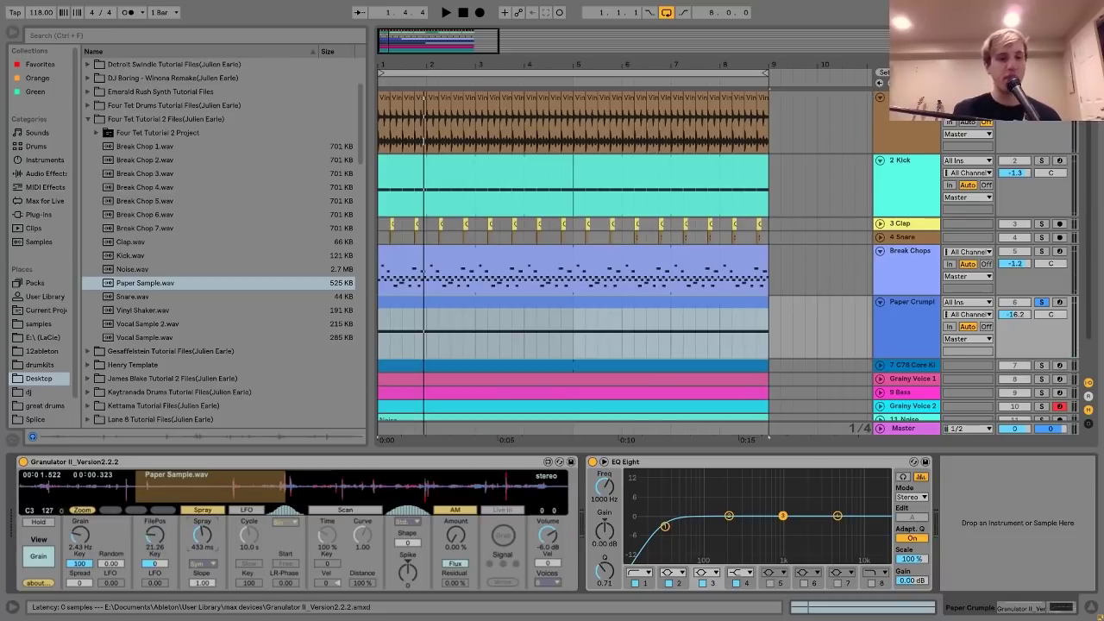
Lower the Spray to 306 ms while listening, and settle it at 471 ms.
left_click_drag(204, 536, 202, 534)
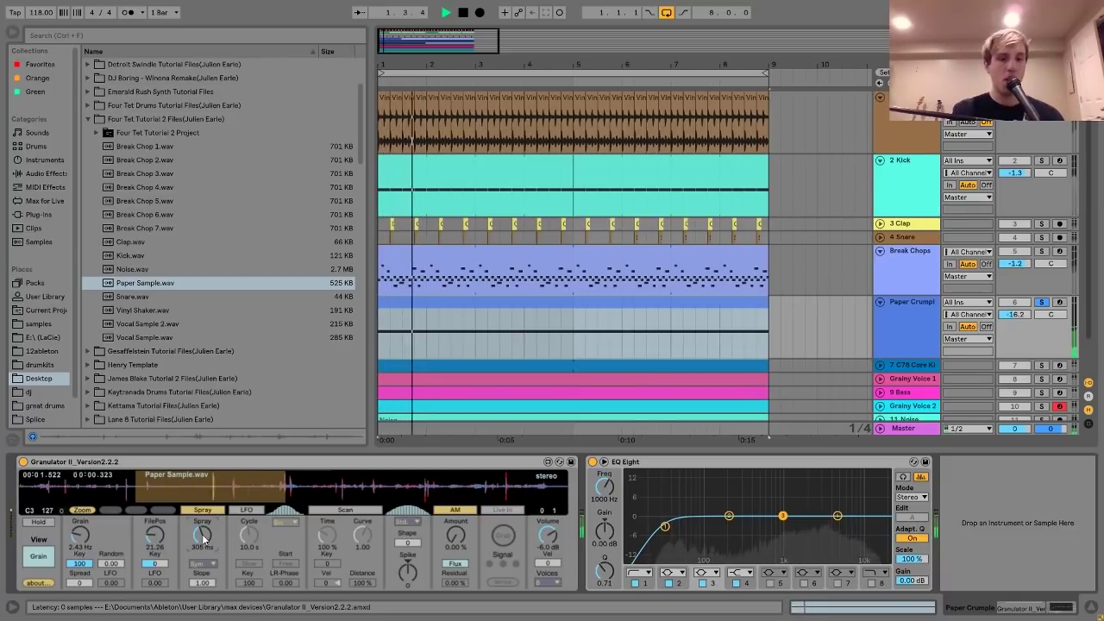
mouse_move(202, 534)
left_mouse_down()
mouse_move(202, 492)
mouse_move(202, 516)
left_mouse_up()
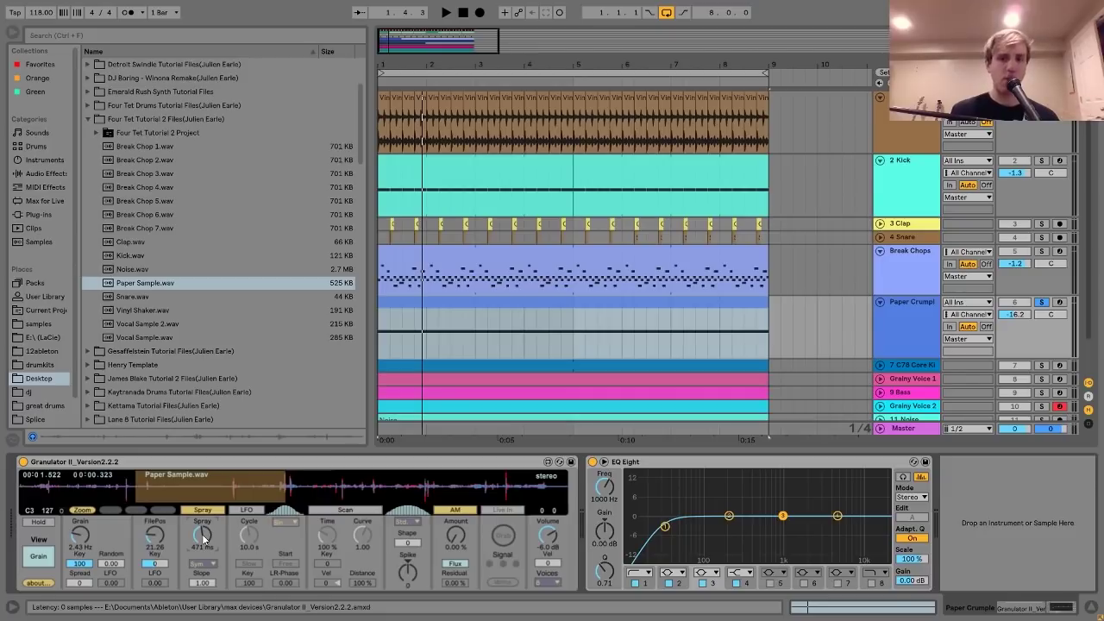
scroll(818, 358, "down", 2)
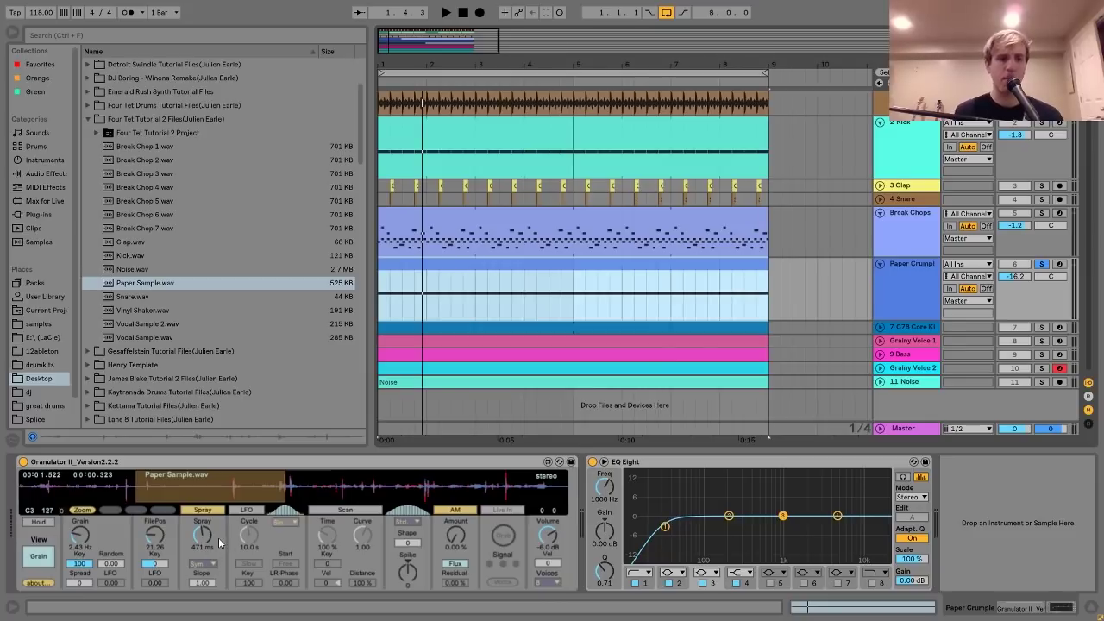
Set Granulator II's FilePos to 31.01 by shifting the grain region within Paper Sample.wav, and listen to the result.
left_click_drag(256, 478, 295, 490)
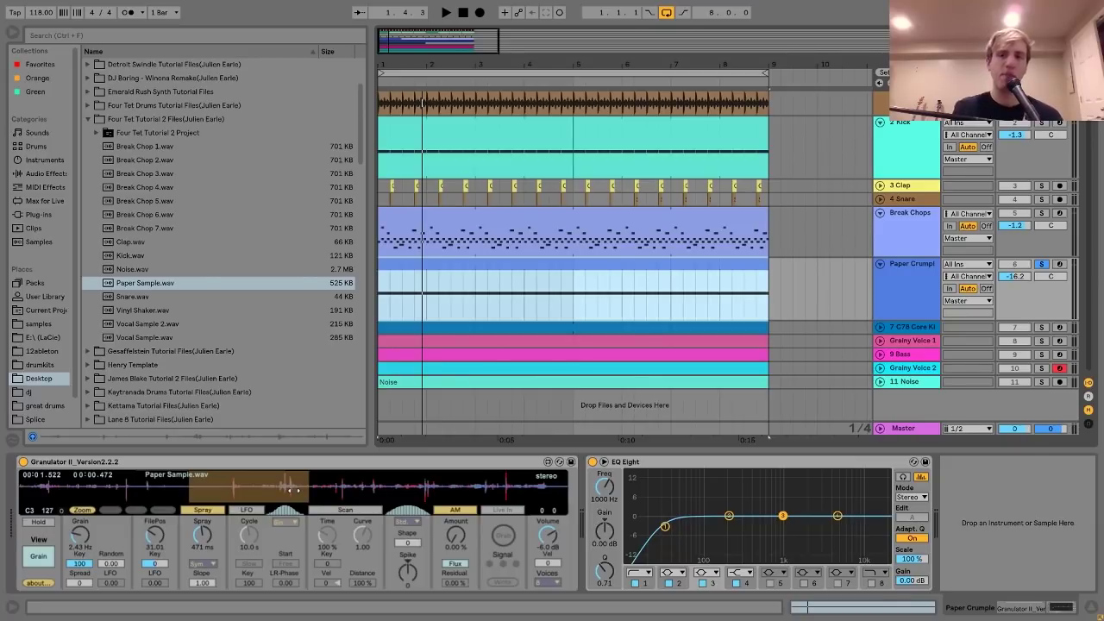
key("space")
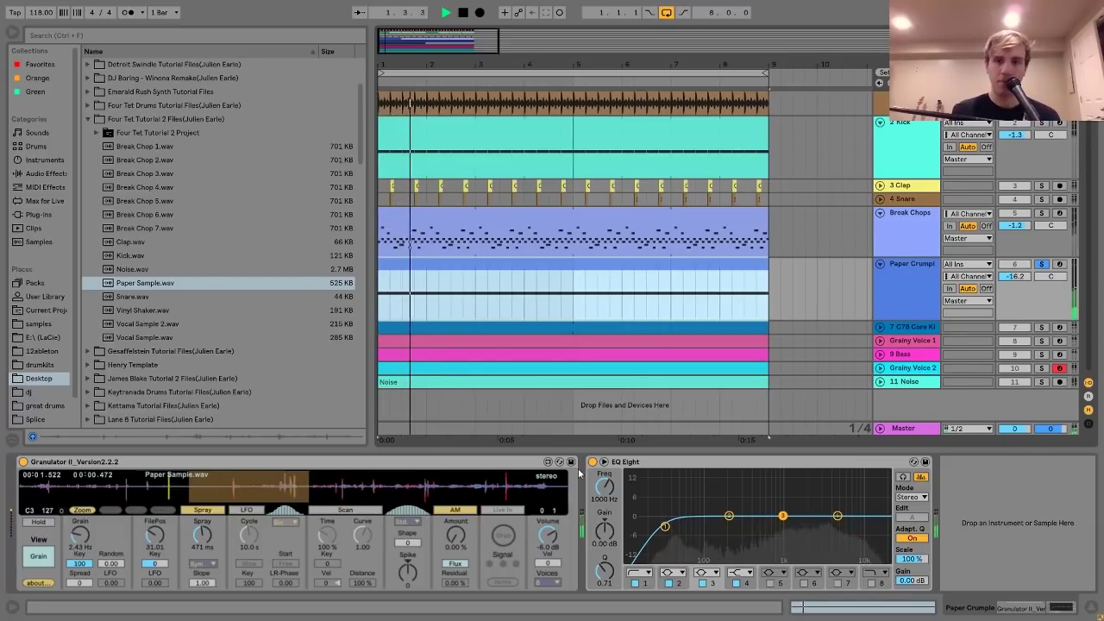
key("space")
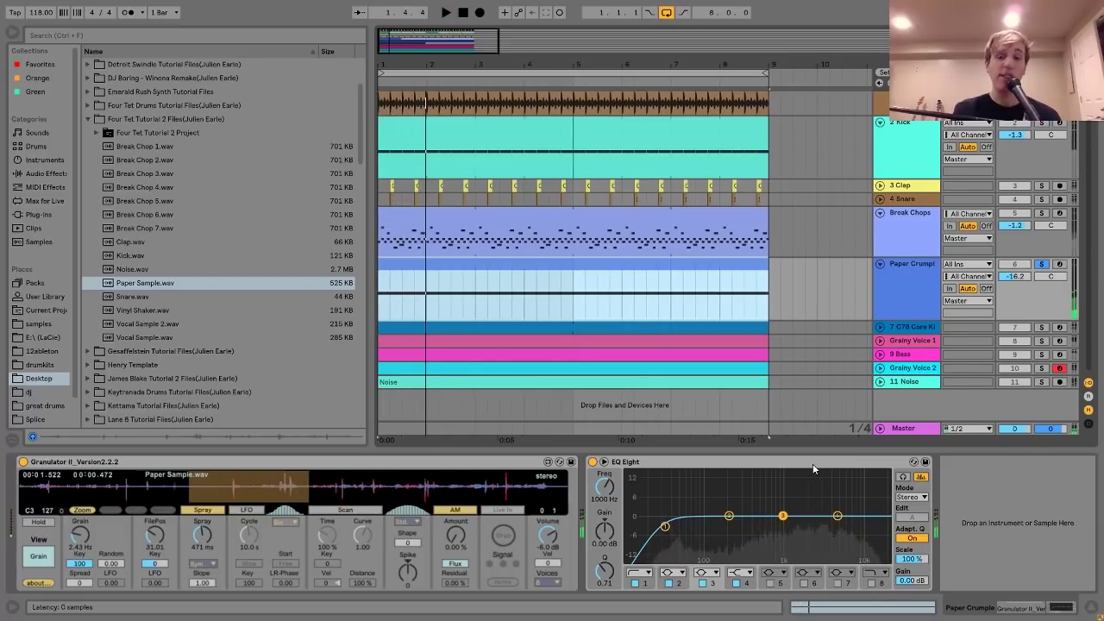
Unfold the C78 Core Kit track, solo it and listen to its percussion pattern.
left_click(914, 327)
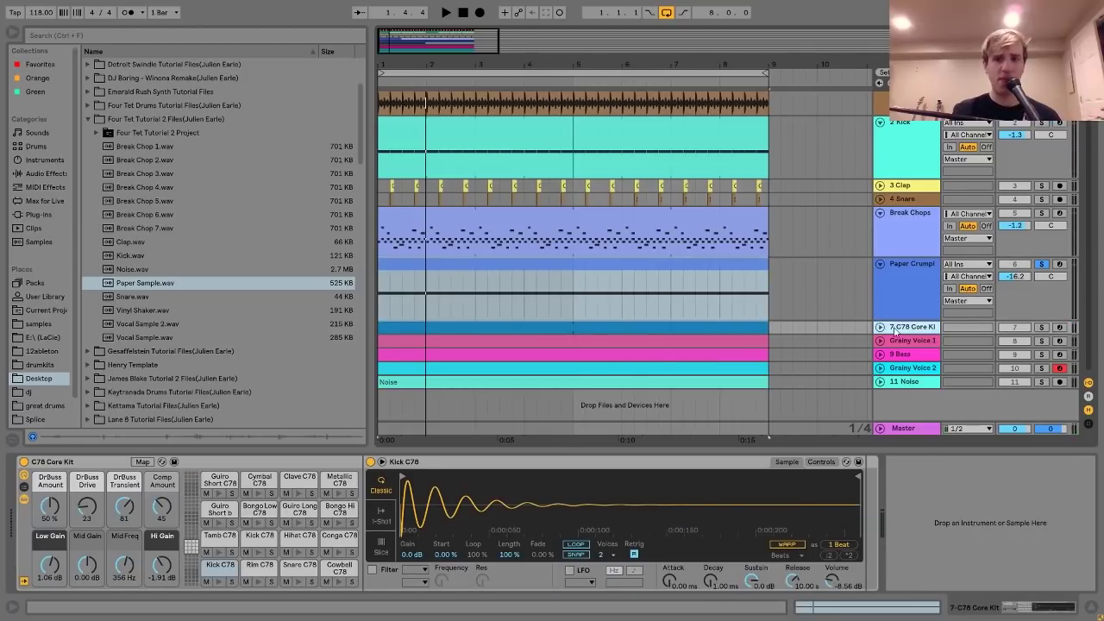
left_click(880, 327)
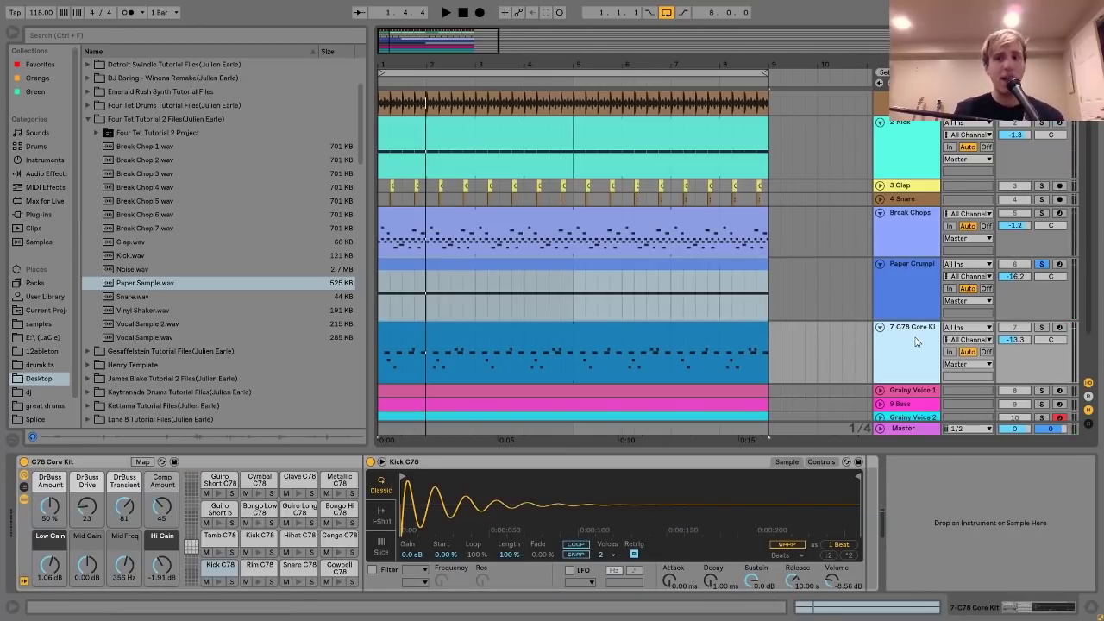
left_click(1041, 329)
key("space")
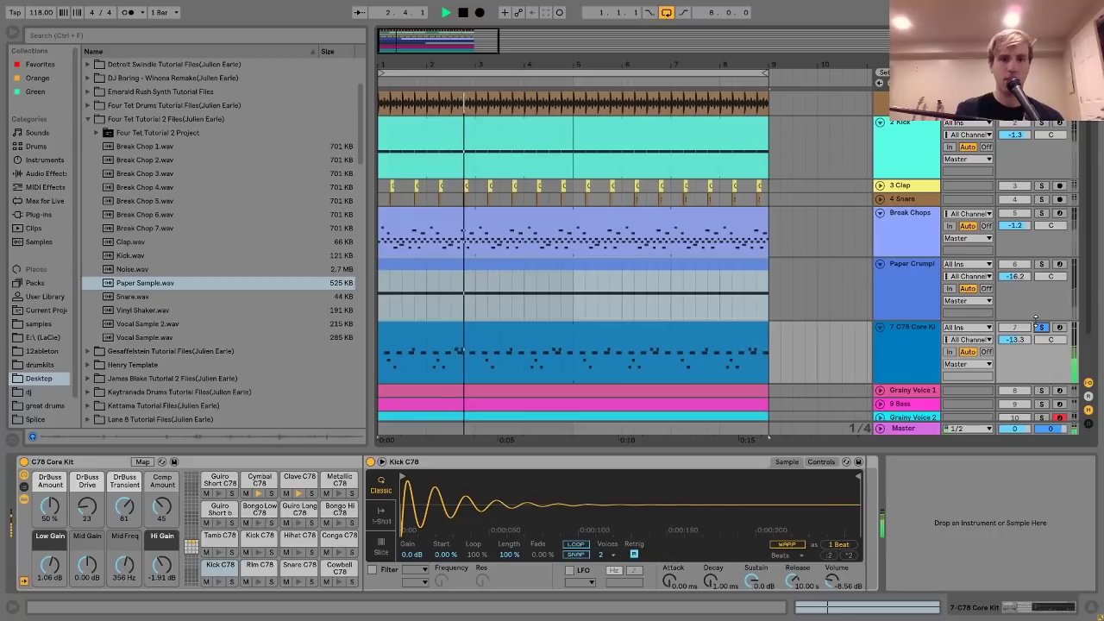
key("space")
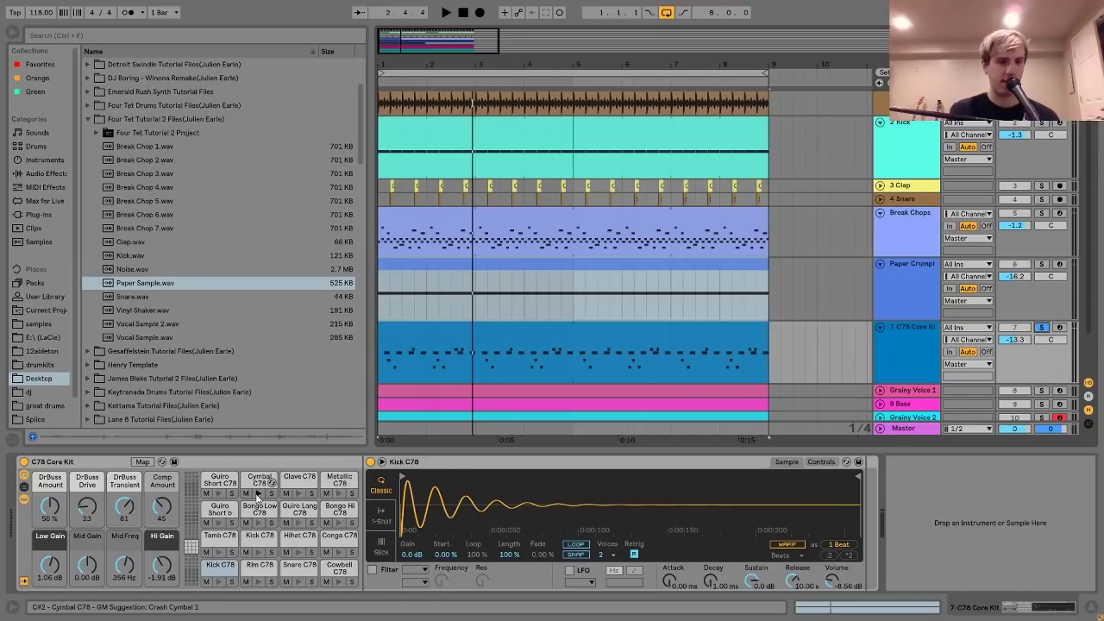
Audition the Cymbal C78 pad in the C78 Core Kit several times.
left_click(259, 495)
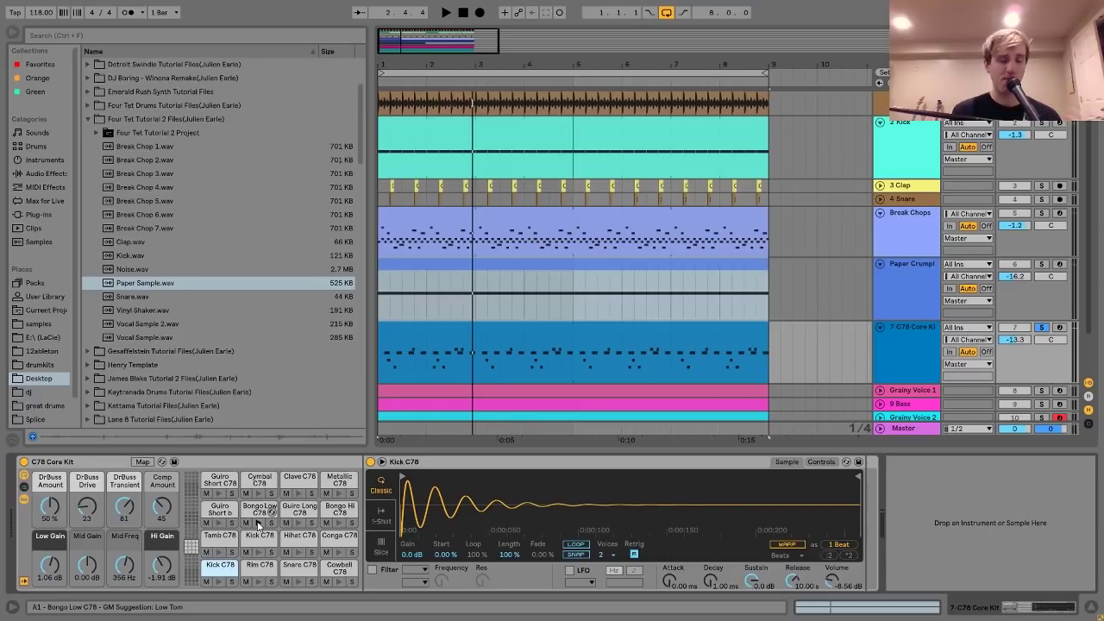
left_click(260, 494)
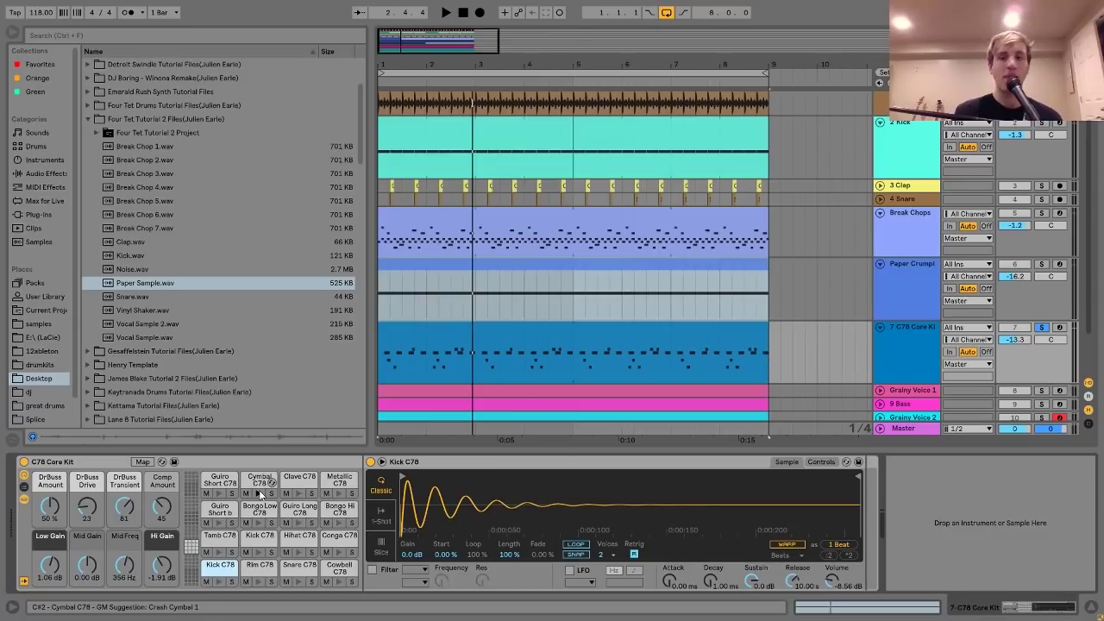
left_click(262, 494)
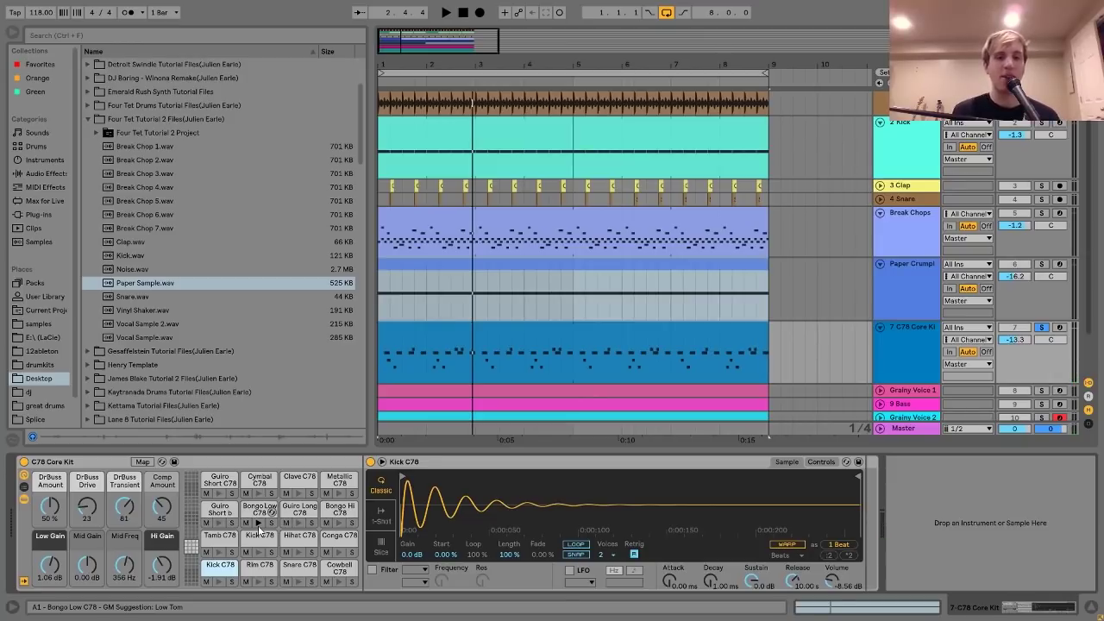
Listen to the C78 Core Kit within the full mix without solo, and solo the track again.
key("space")
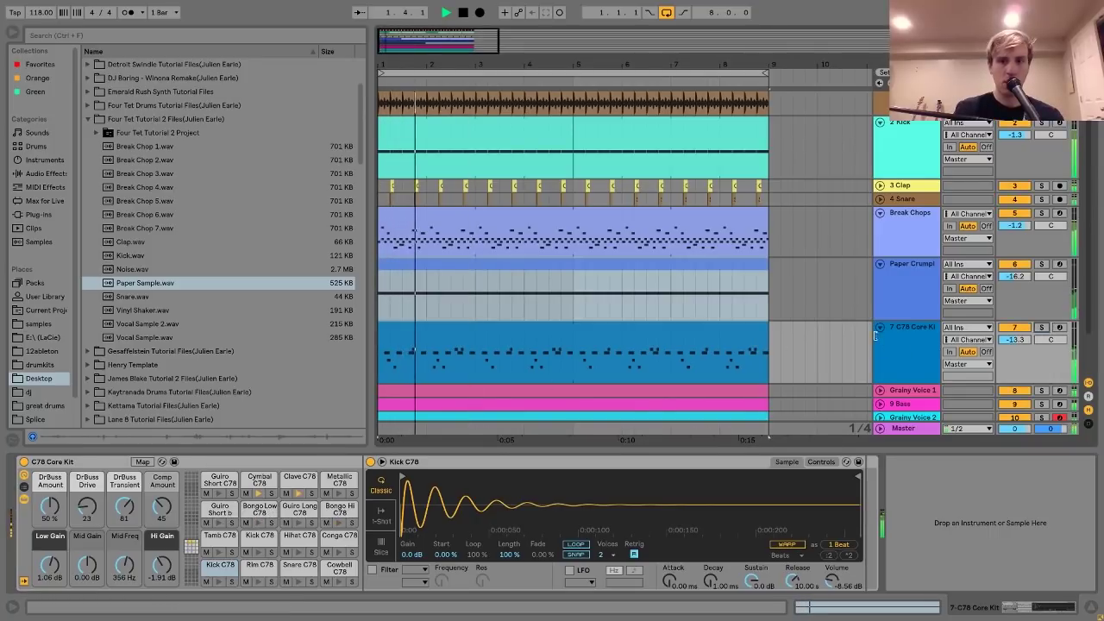
key("space")
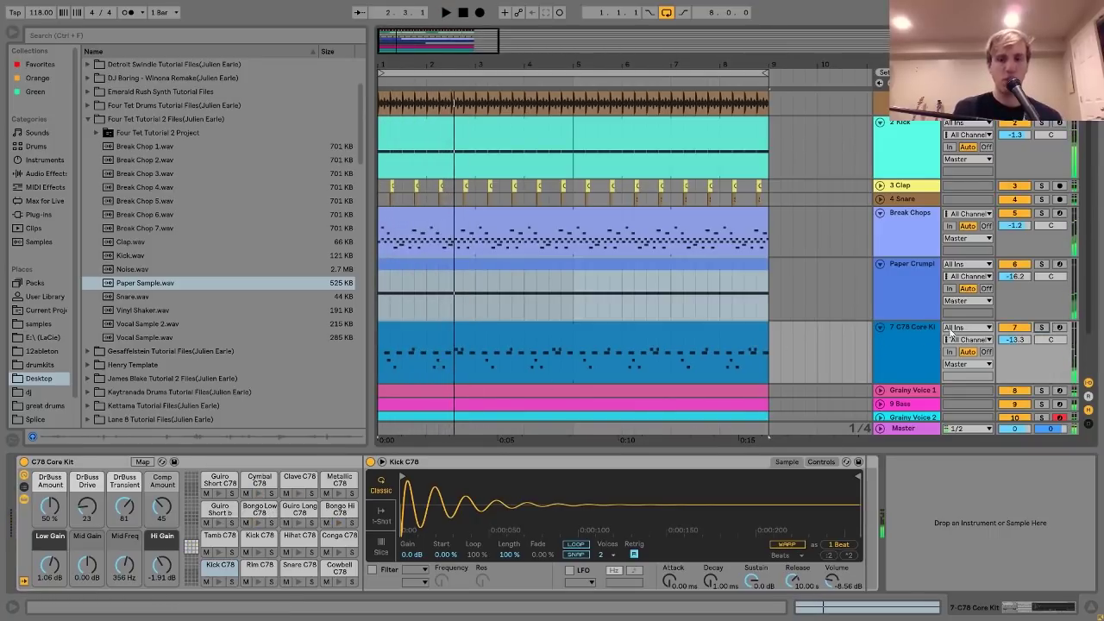
left_click(1042, 328)
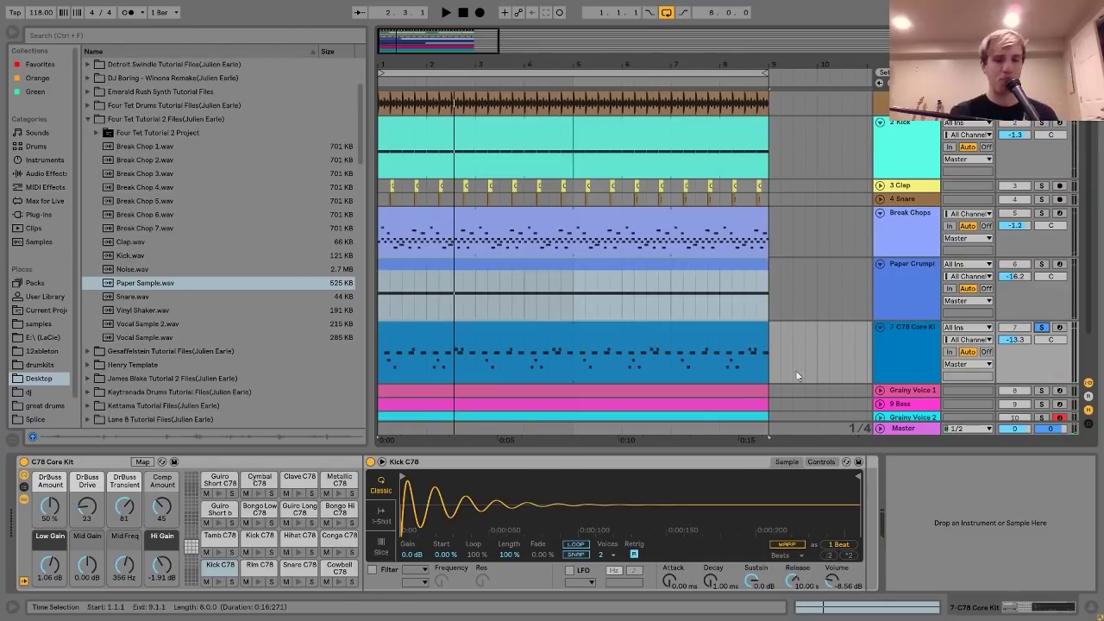
Audition the Clave C78 pad and examine the MIDI notes in the C78 Core Kit clip.
left_click(298, 494)
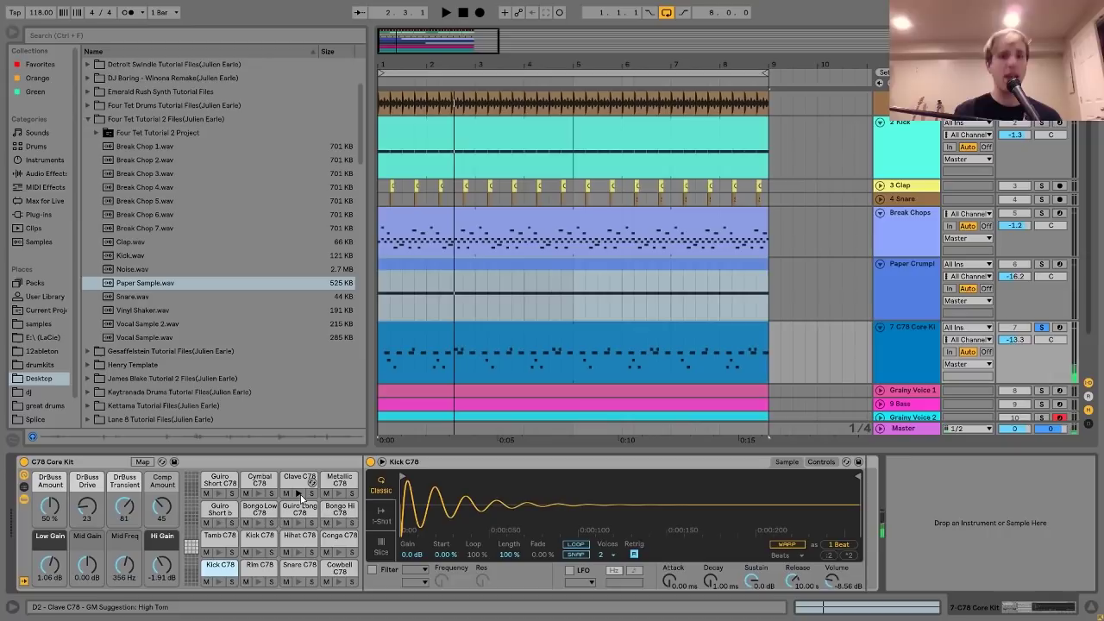
left_click(522, 339)
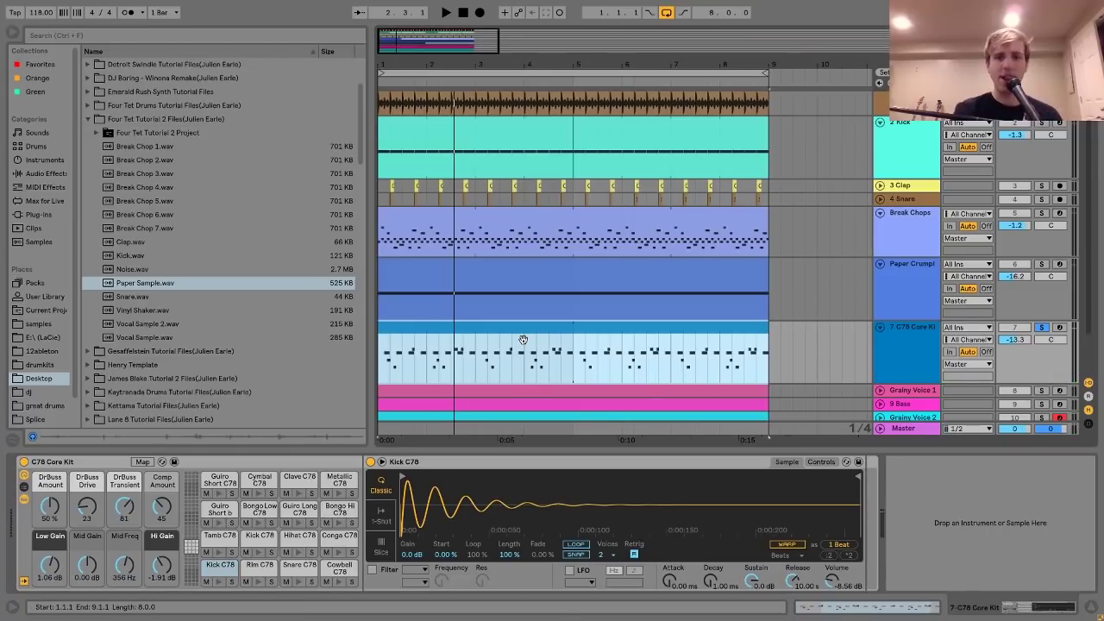
double_click(523, 339)
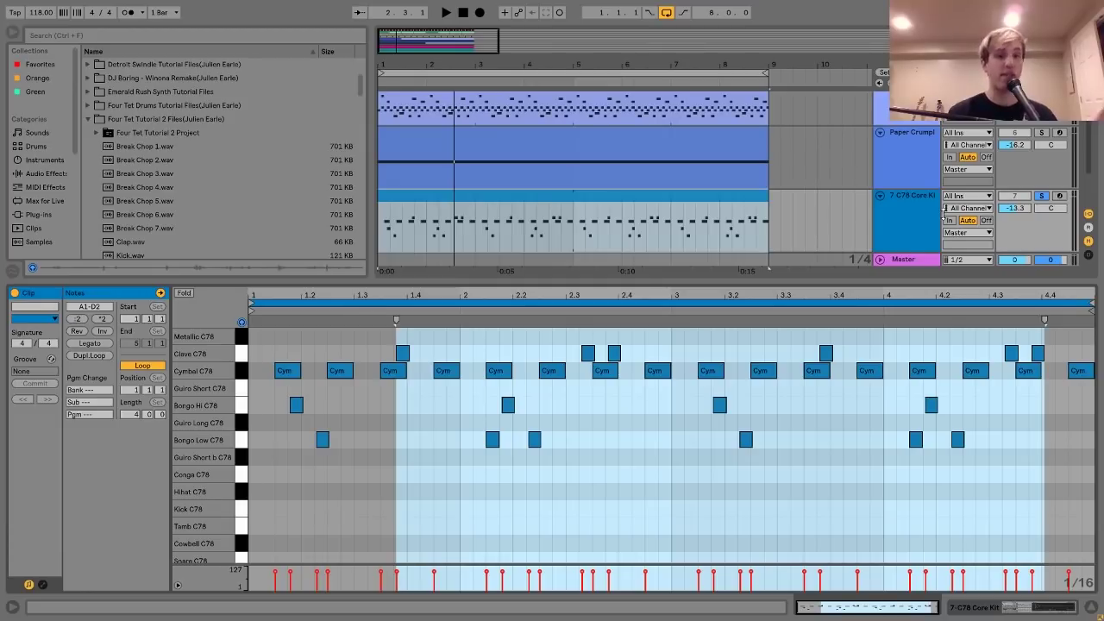
left_click(897, 214)
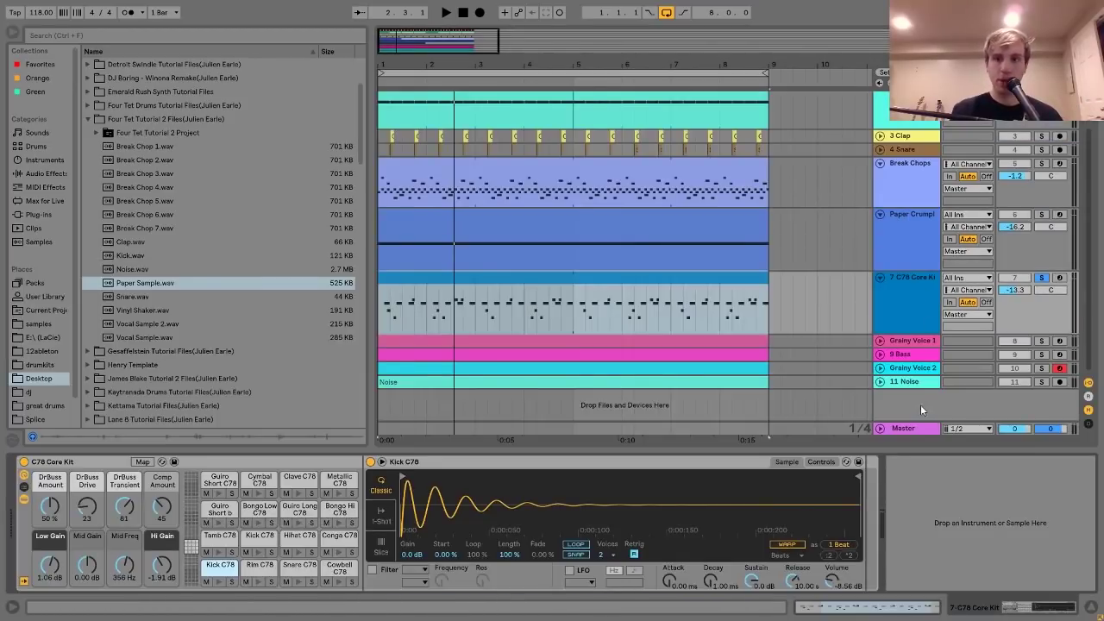
Unfold the Grainy Voice 1 track, solo it and listen to its granulated vocal clips.
left_click(908, 341)
left_click(881, 341)
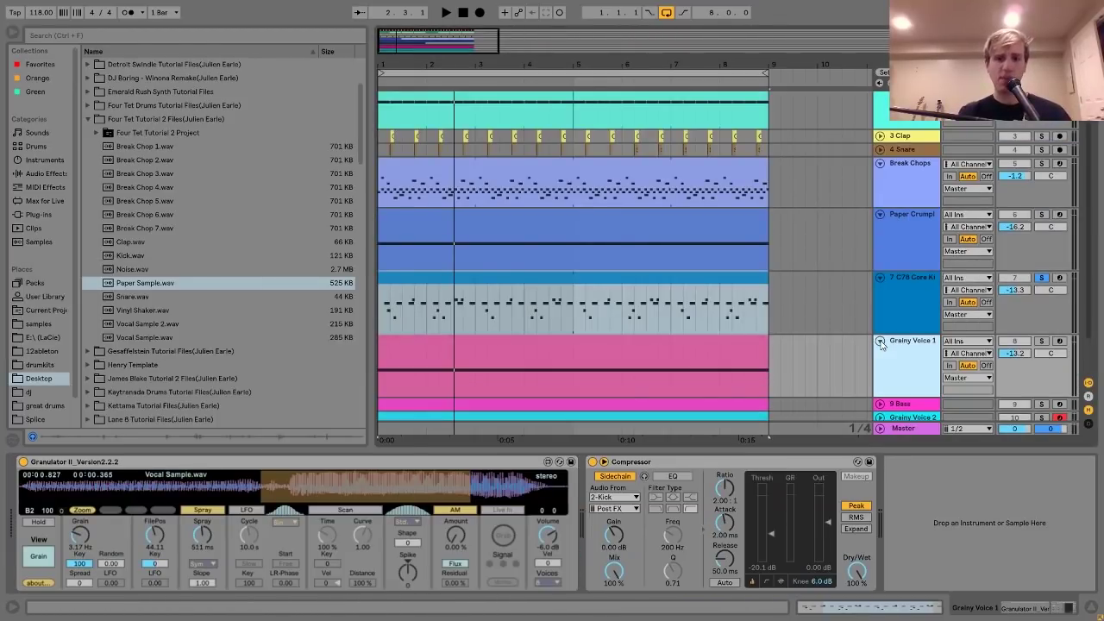
left_click(1043, 341)
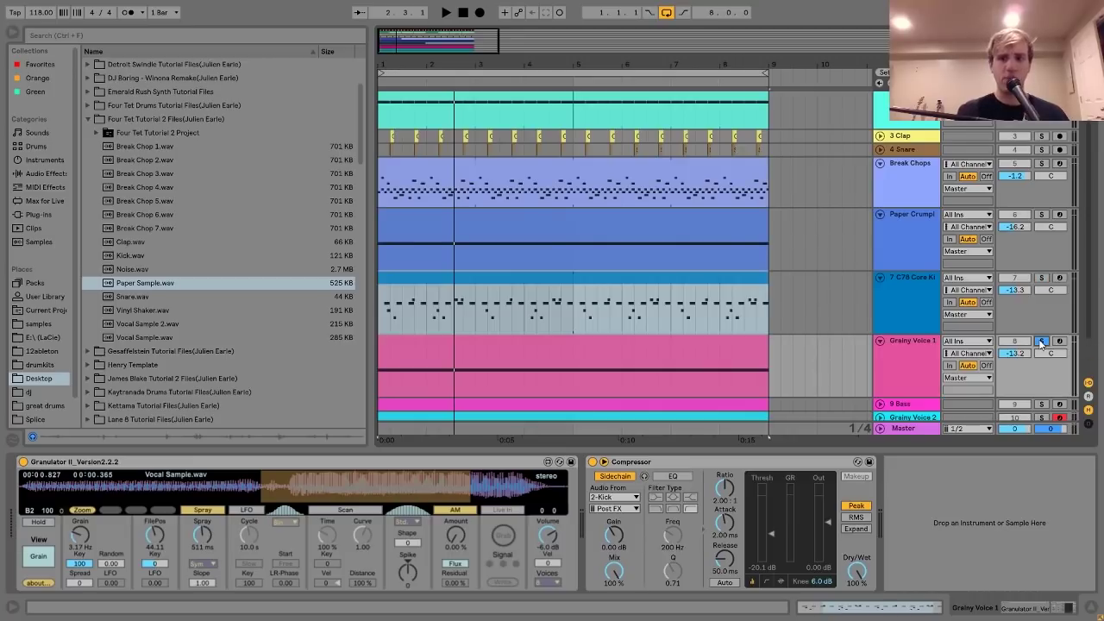
key("space")
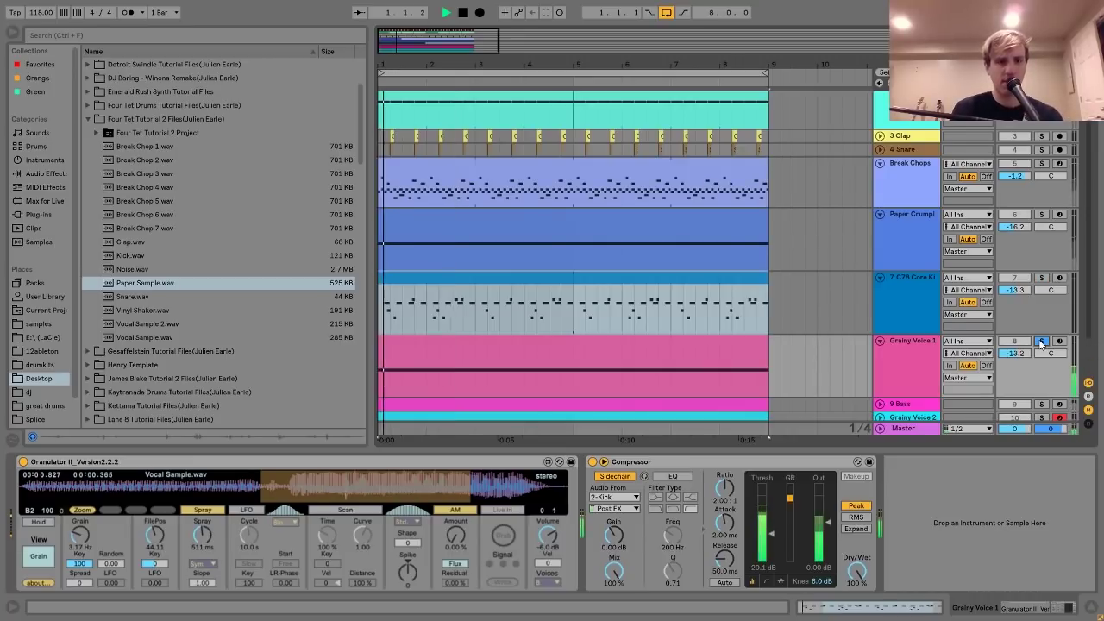
left_click(713, 345)
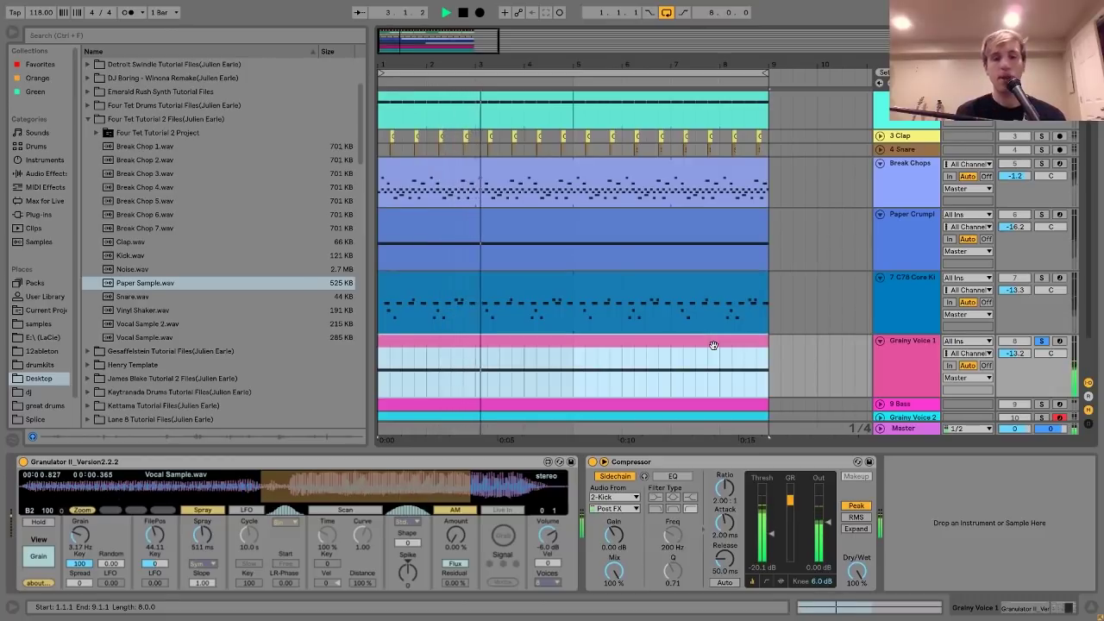
key("space")
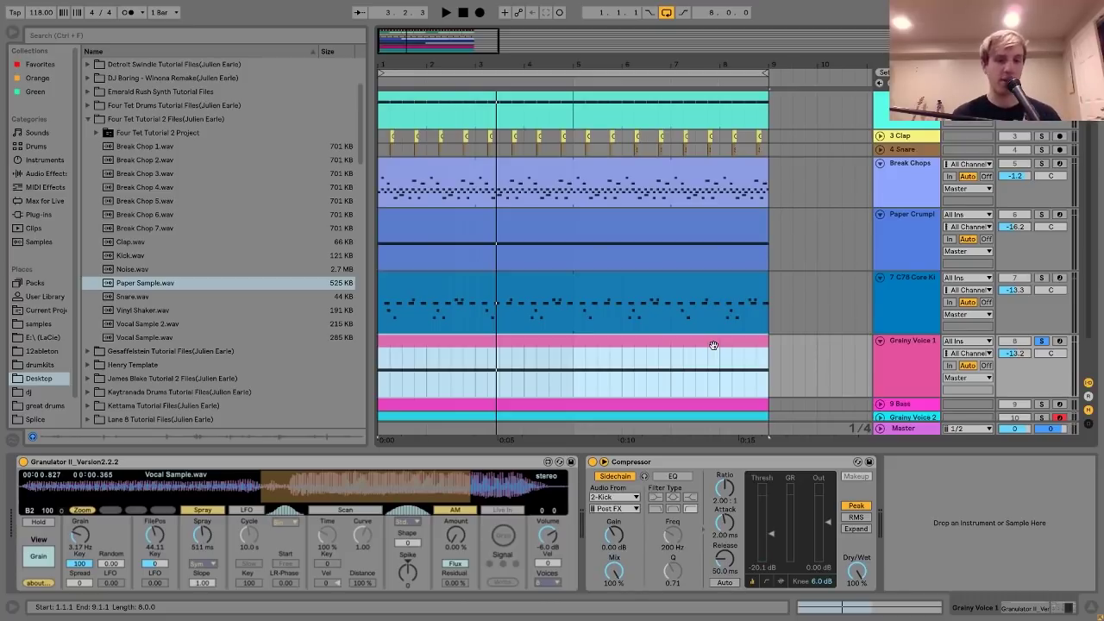
Preview Vocal Sample.wav from the sample files and compare it with the Grainy Voice 1 playback.
left_click(134, 338)
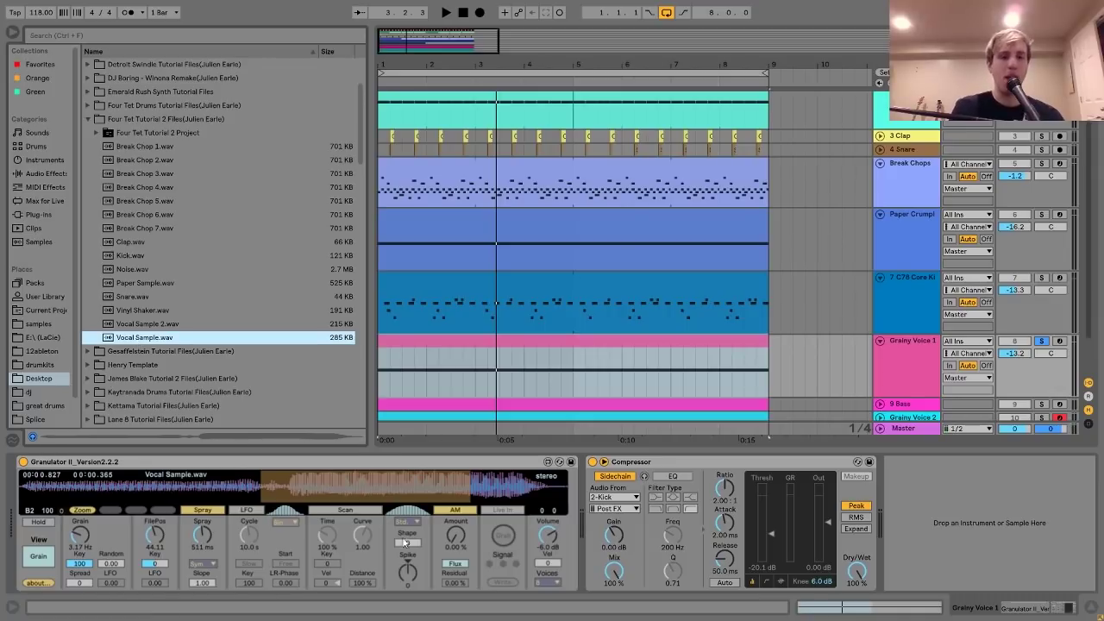
key("space")
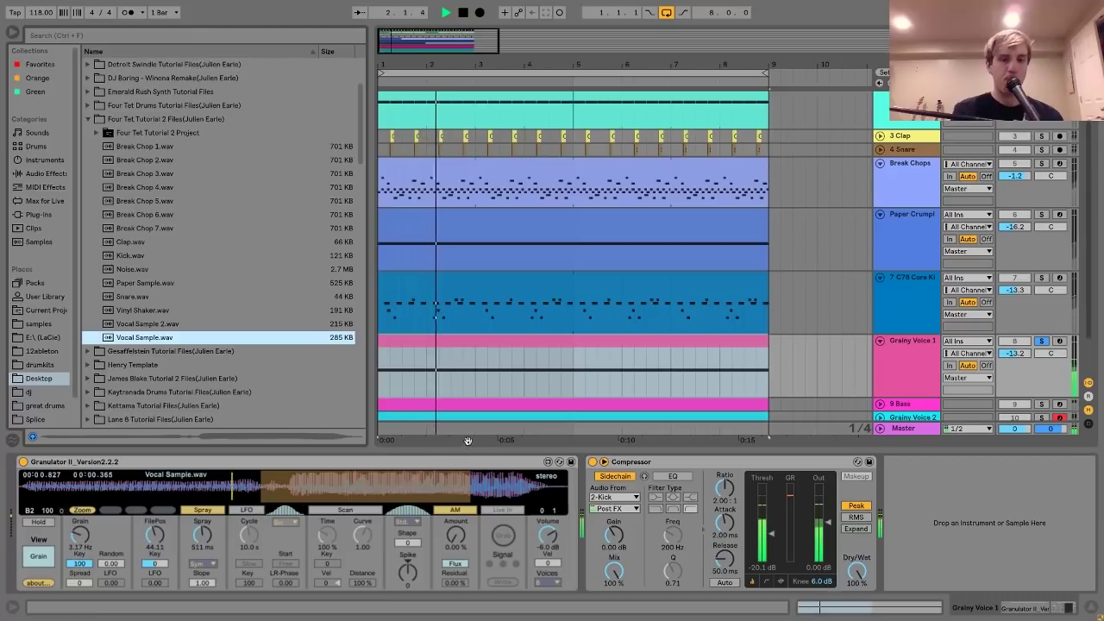
key("space")
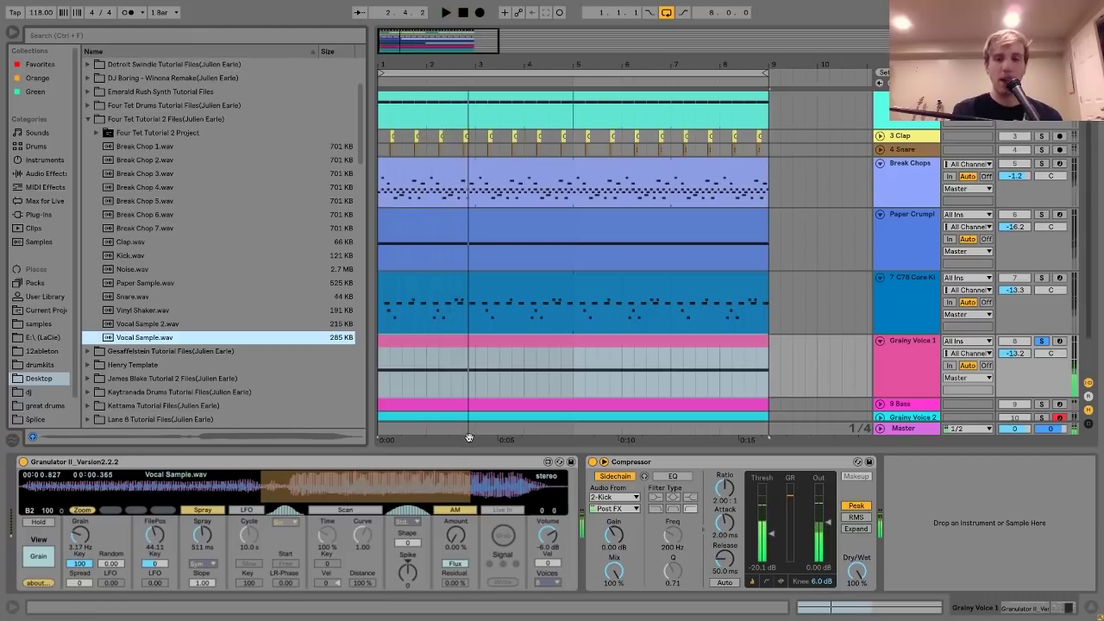
double_click(402, 340)
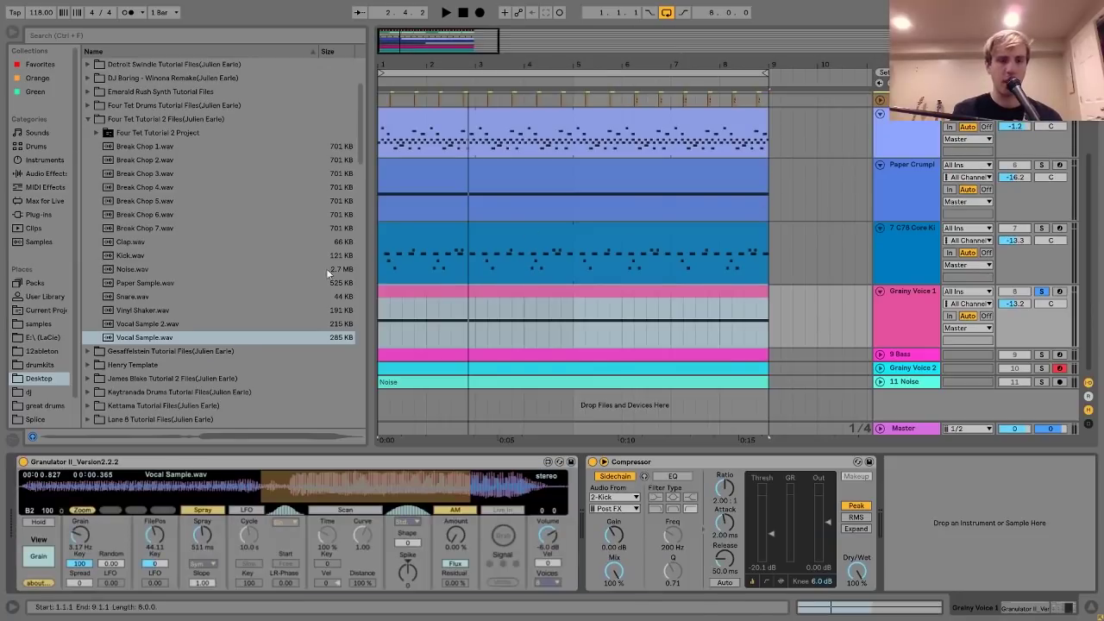
left_click(131, 342)
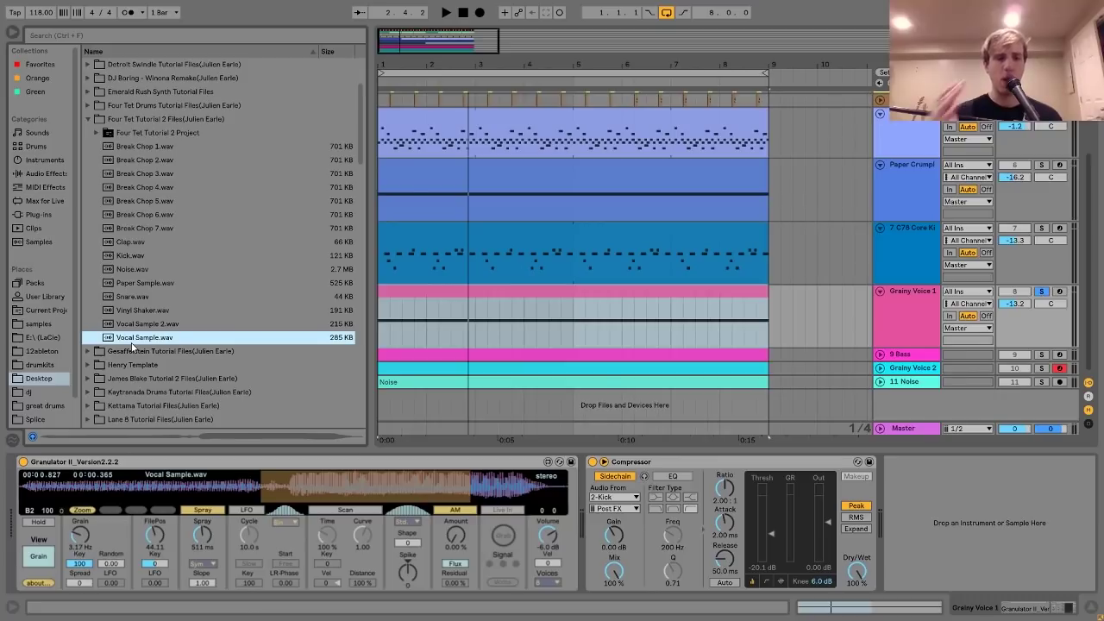
key("space")
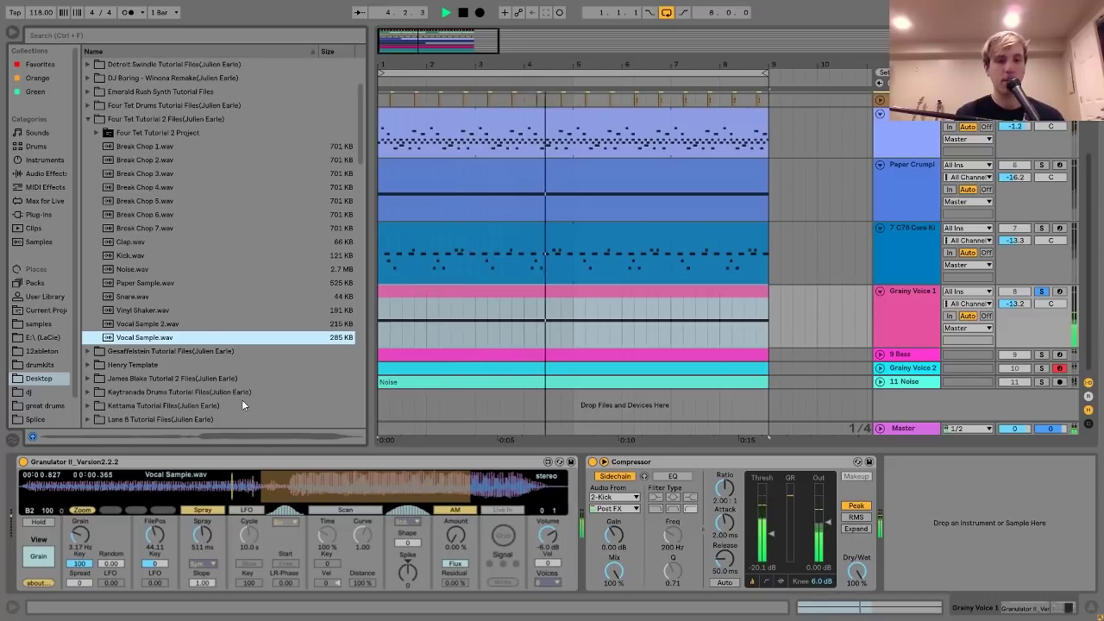
key("space")
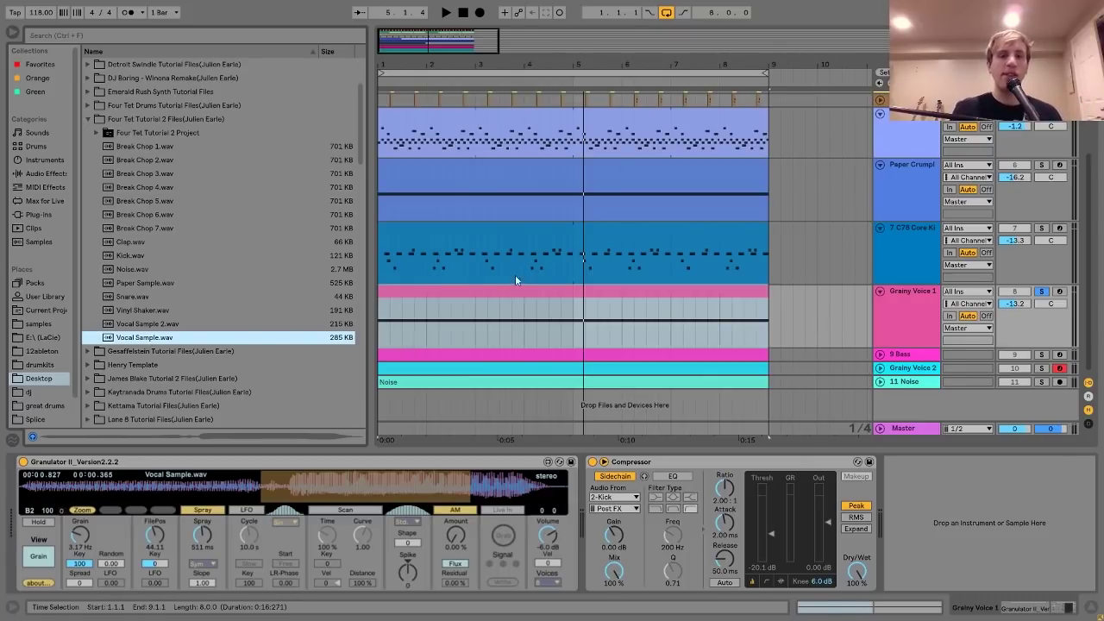
Arm the Grainy Voice 1 track for recording and listen to it with its sidechain Compressor active.
scroll(518, 276, "up", 5)
scroll(618, 243, "down", 5)
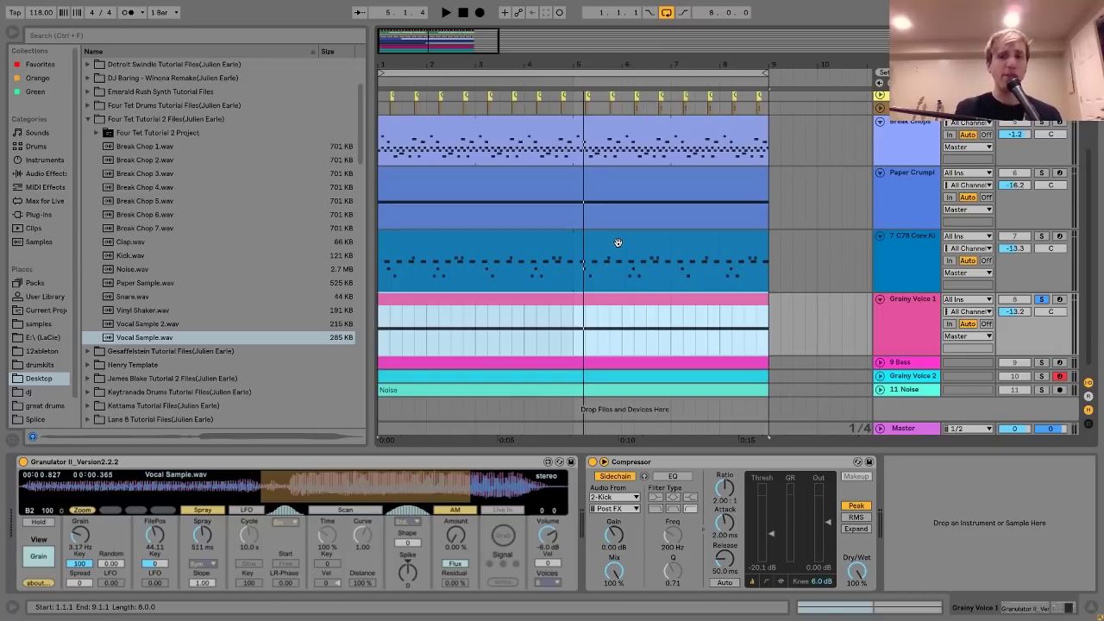
left_click(1060, 300)
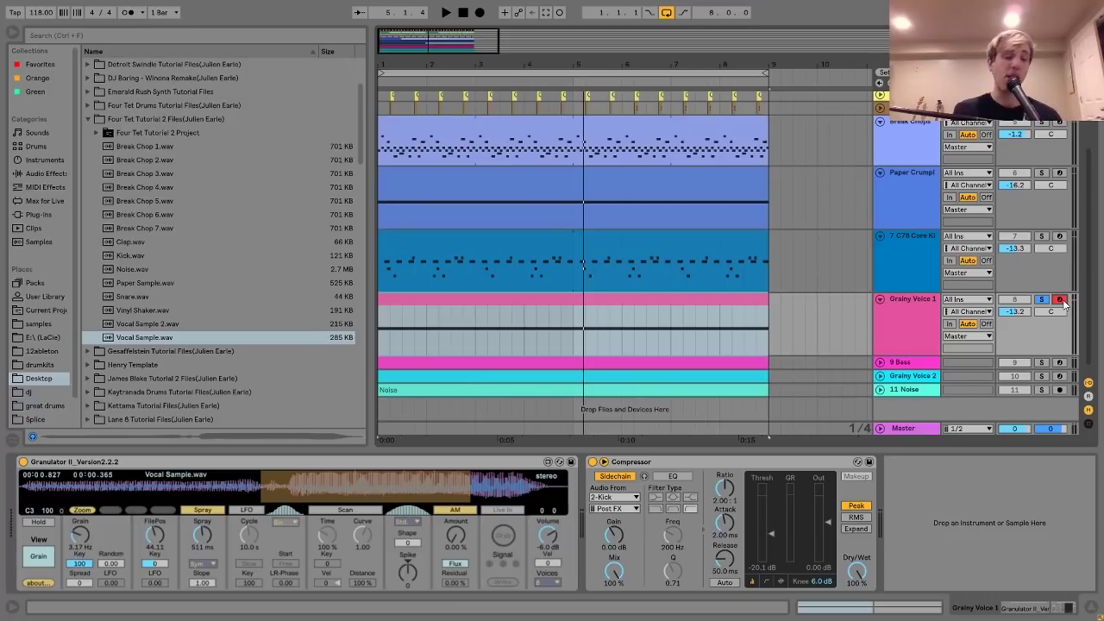
key("space")
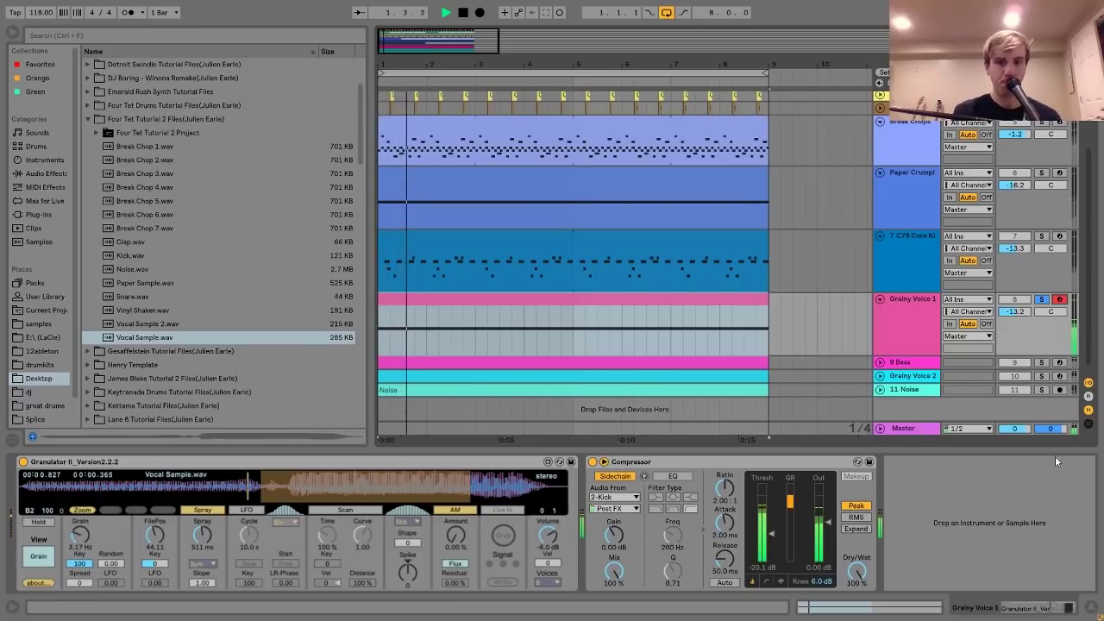
key("space")
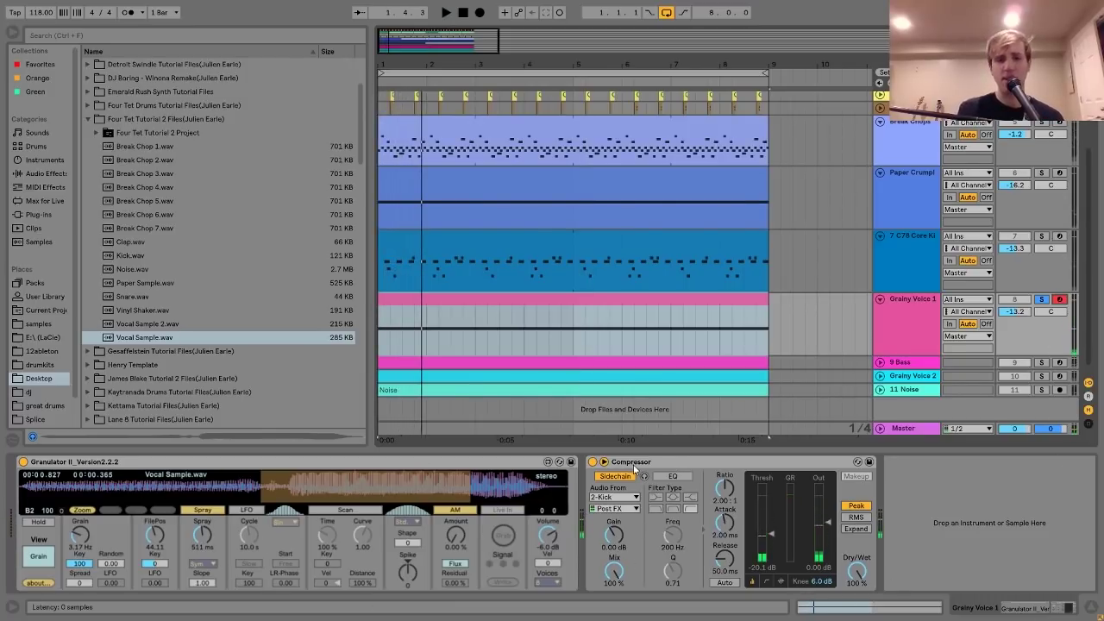
Listen to Grainy Voice 1 with its Compressor bypassed, and switch the Compressor back on during playback.
left_click(592, 462)
key("space")
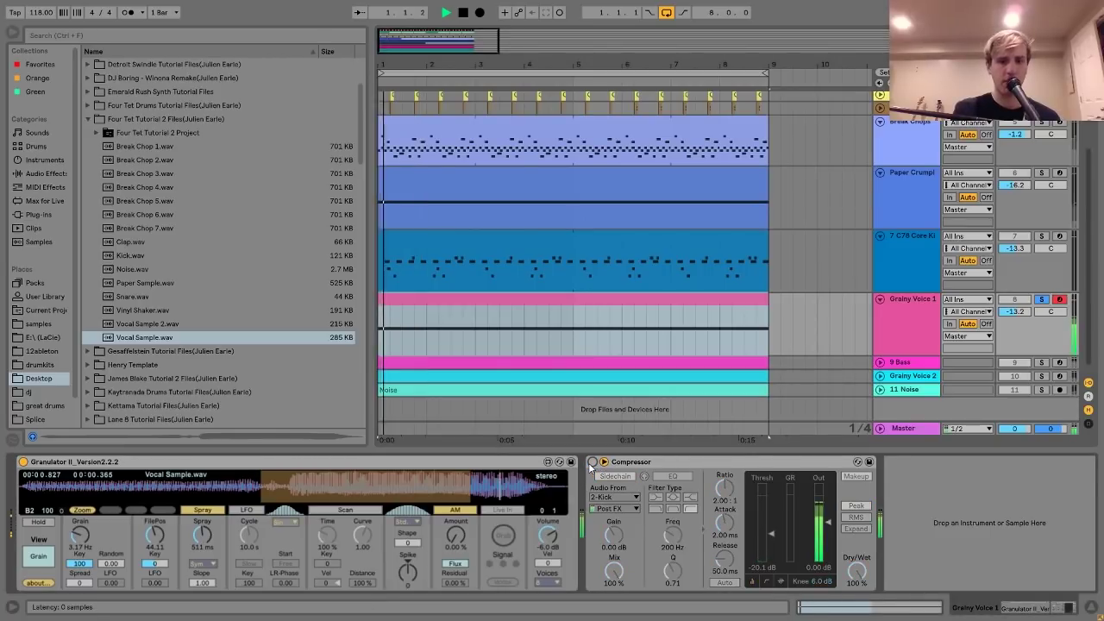
left_click(592, 461)
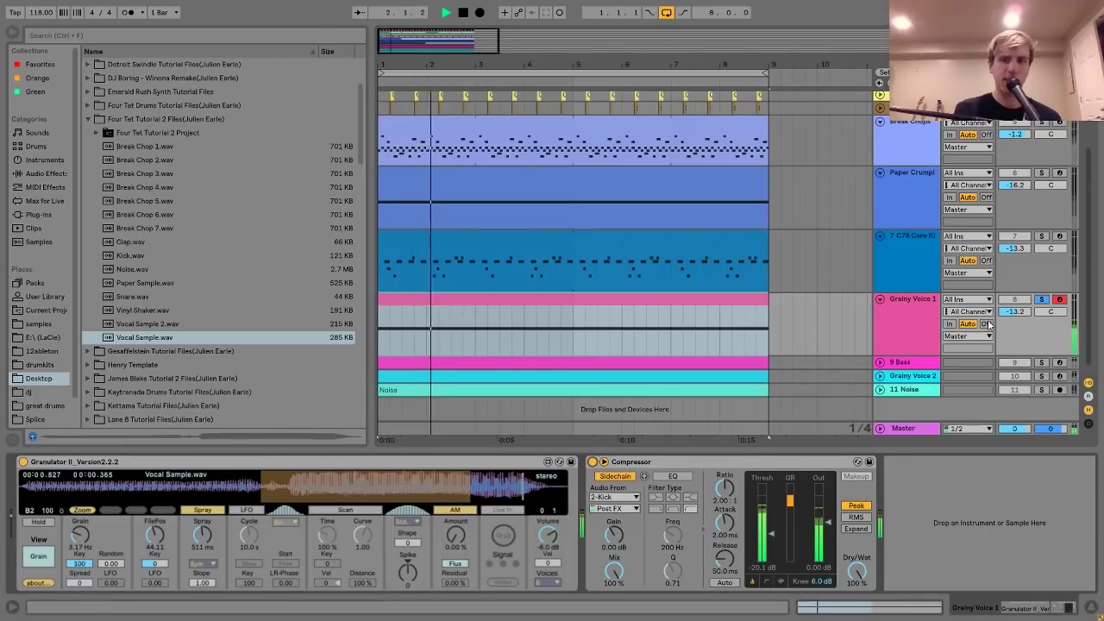
Hear Grainy Voice 1 within the full mix, stop playback and solo the track again.
left_click(1042, 299)
key("space")
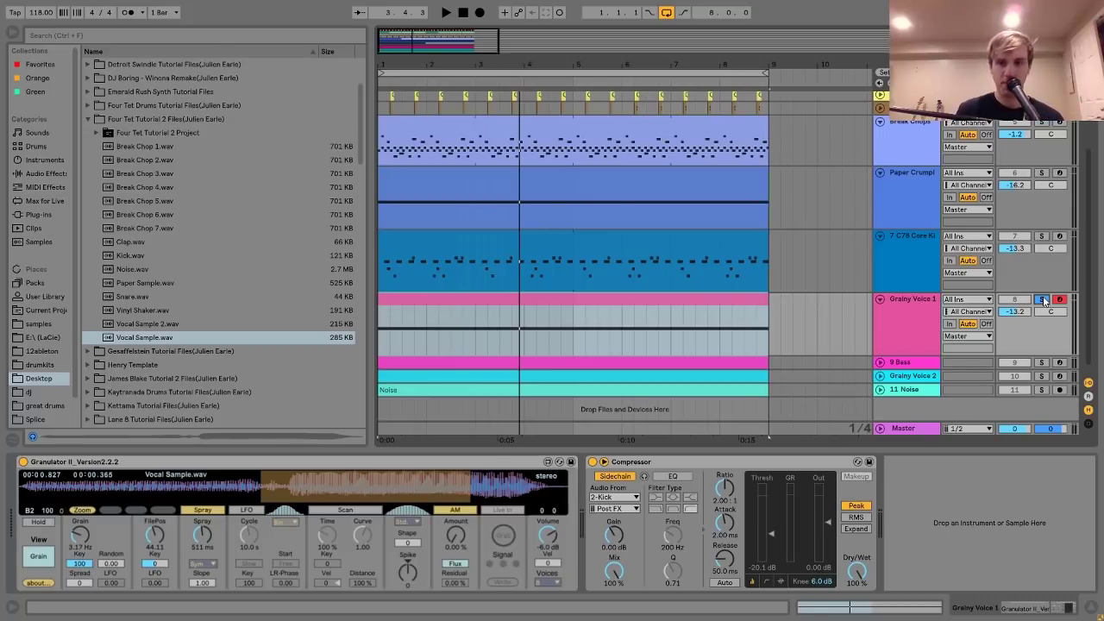
left_click(1042, 300)
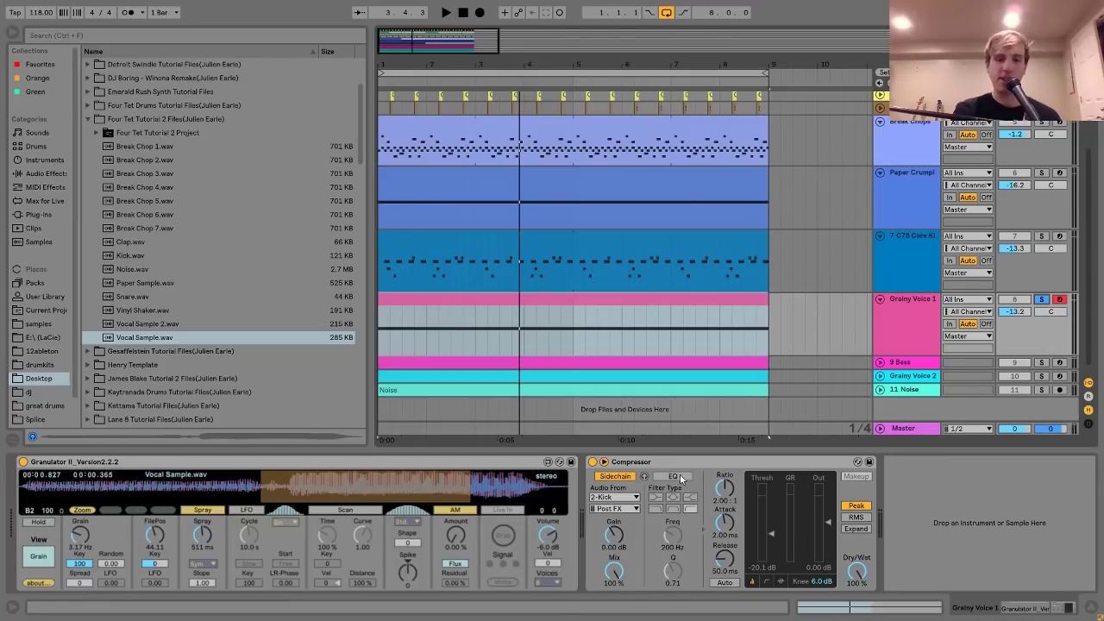
Unfold the 9 Bass track, solo it and listen to its bass line.
left_click(926, 364)
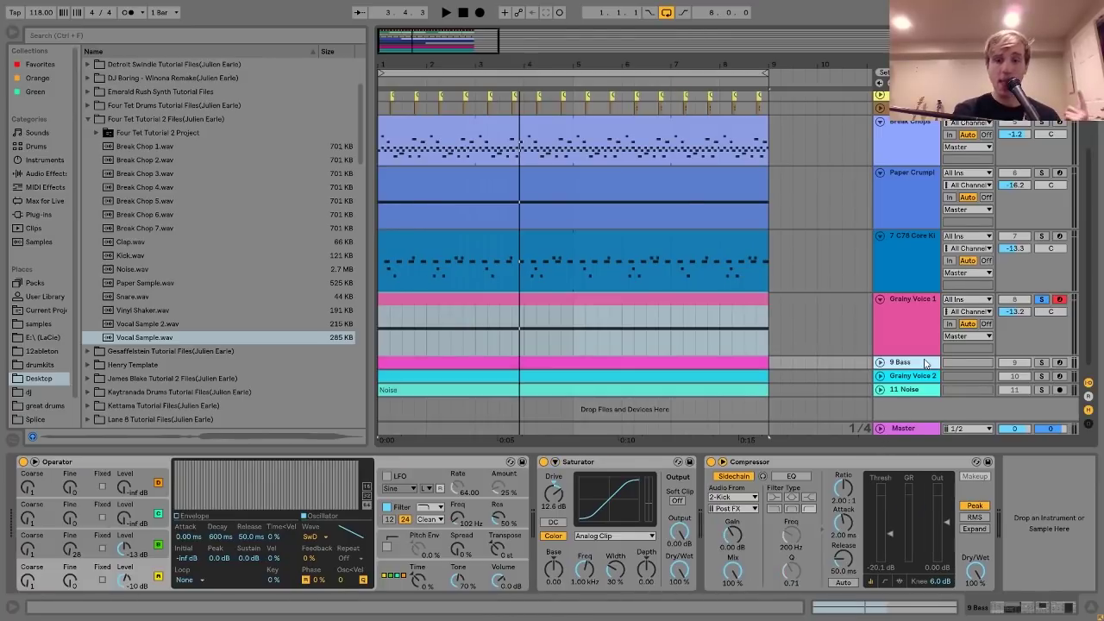
left_click(880, 363)
left_click(1042, 364)
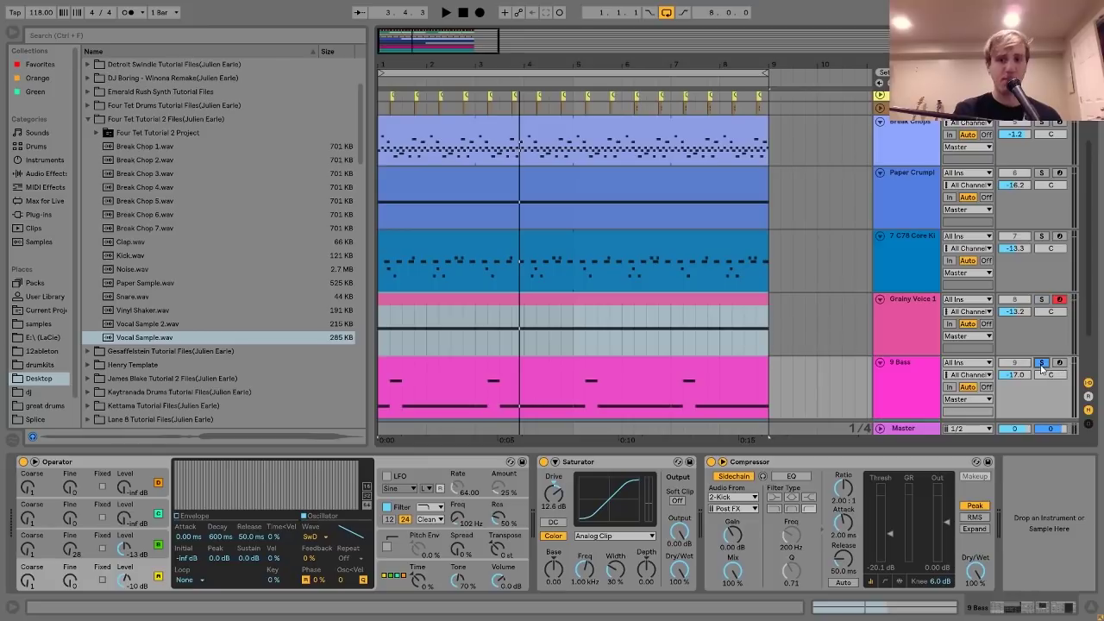
key("space")
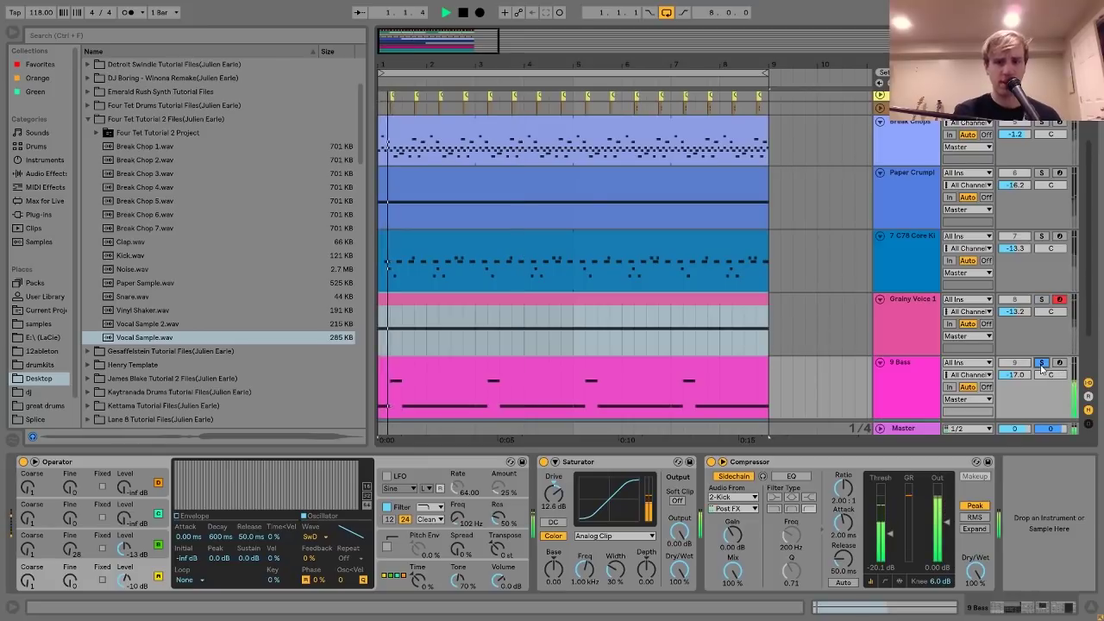
left_click(901, 381)
scroll(676, 373, "down", 2)
scroll(676, 373, "down", 1)
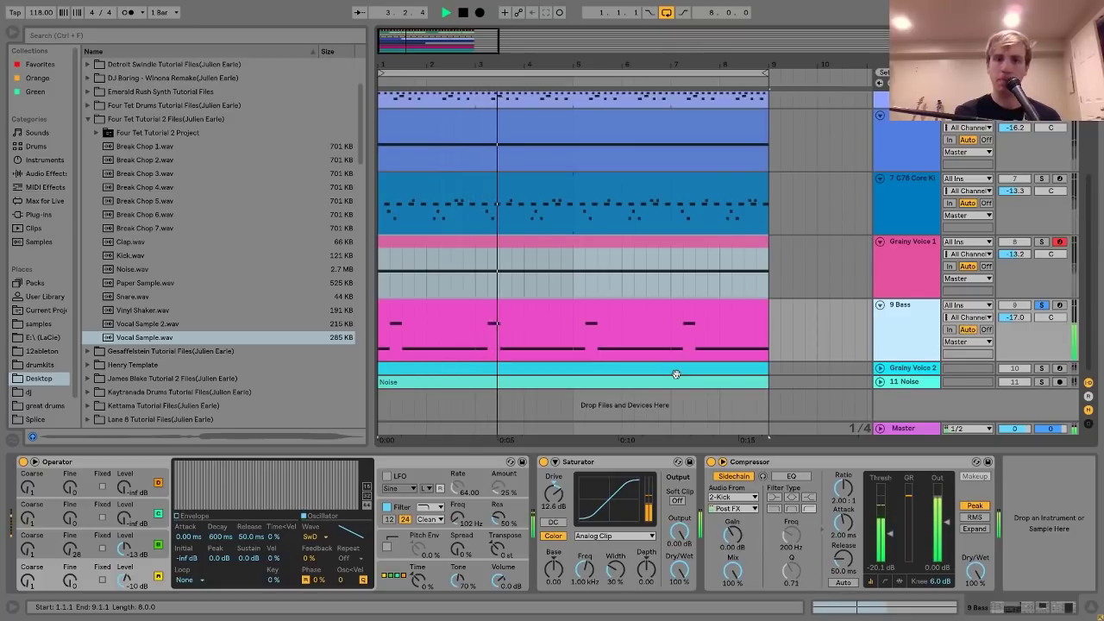
key("space")
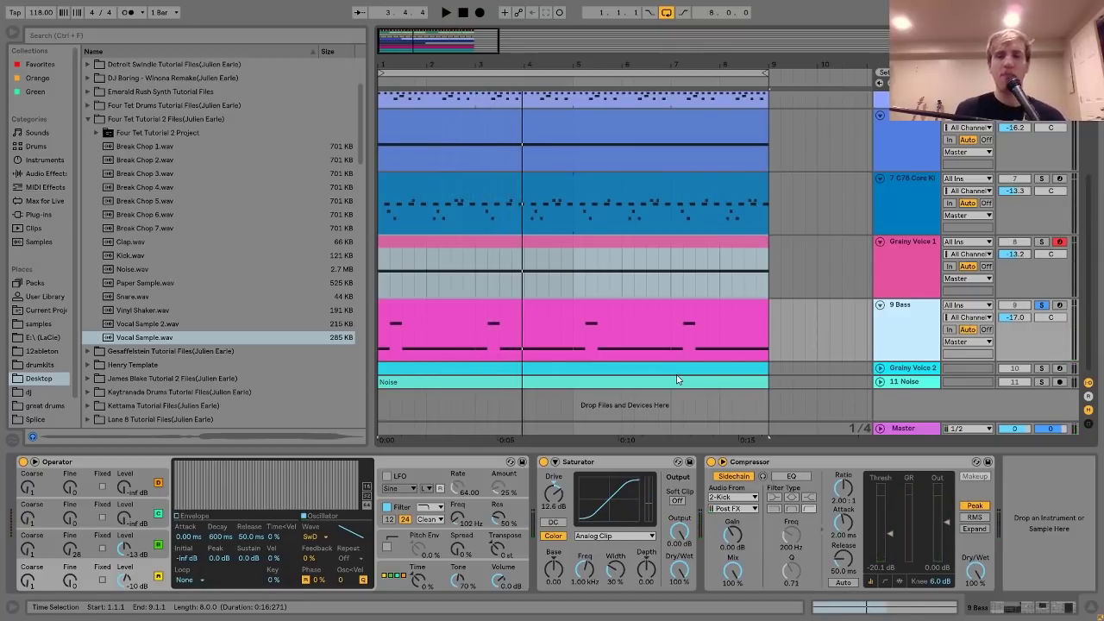
Arm the 9 Bass track for recording and play low test notes, shifting the computer keyboard octave down to C0–D1.
left_click(639, 316)
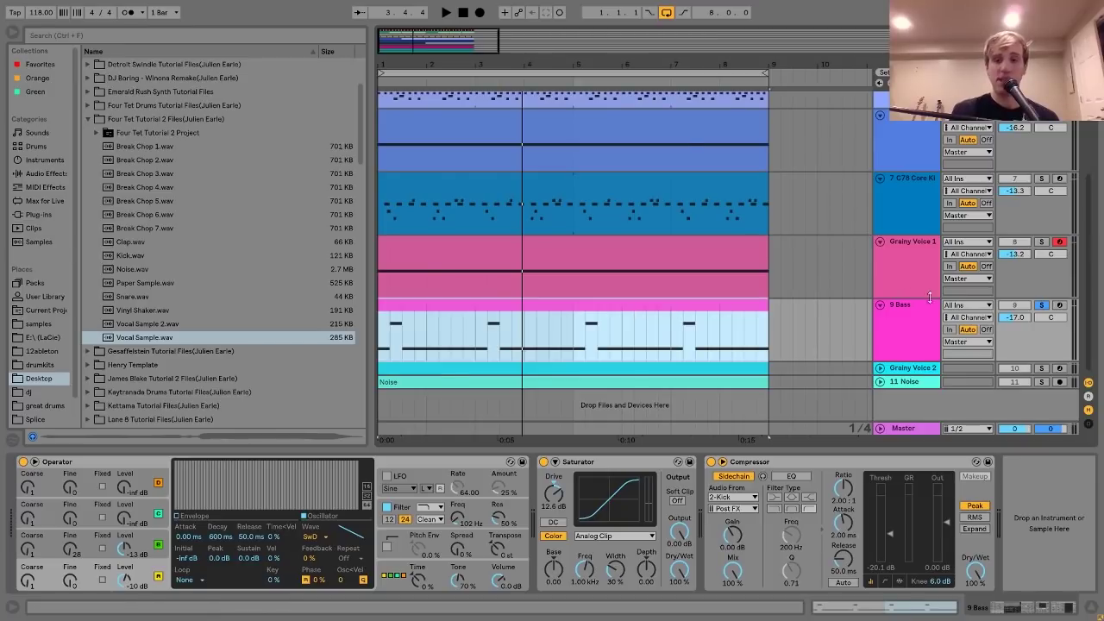
left_click(1061, 305)
key("a")
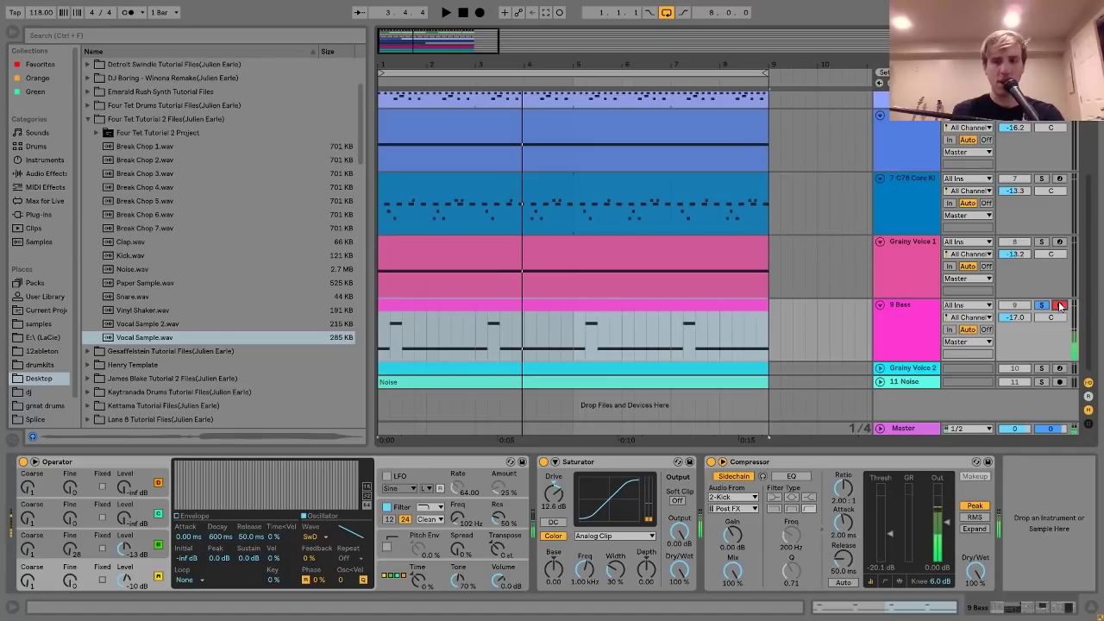
key("z")
key("a")
key("z")
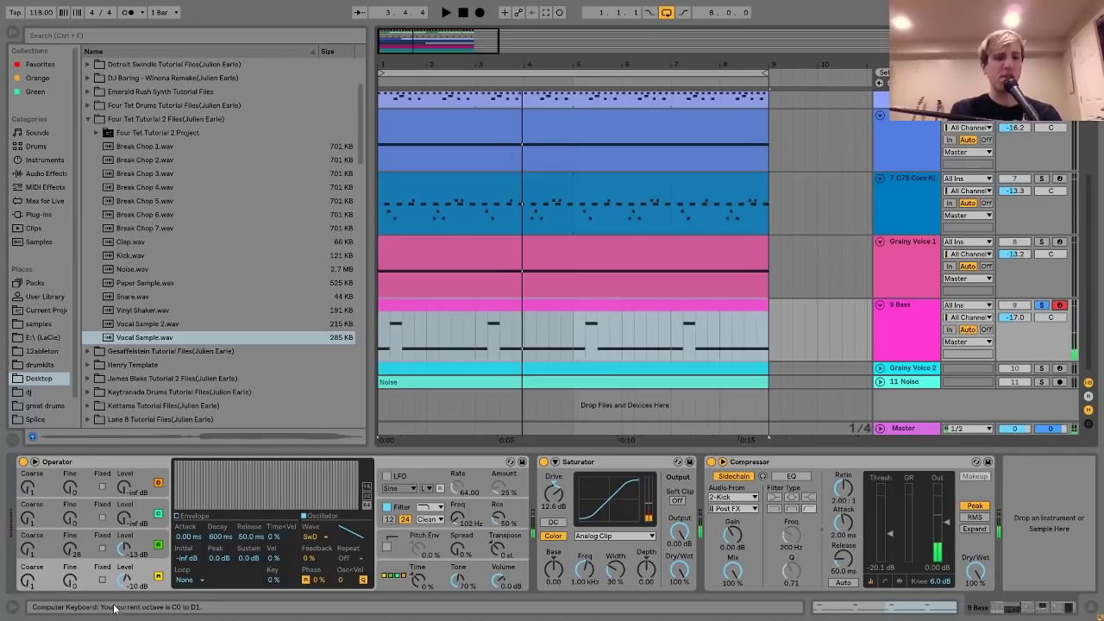
Show Operator's second oscillator and compare the bass sound with the Saturator bypassed and active.
left_click(91, 543)
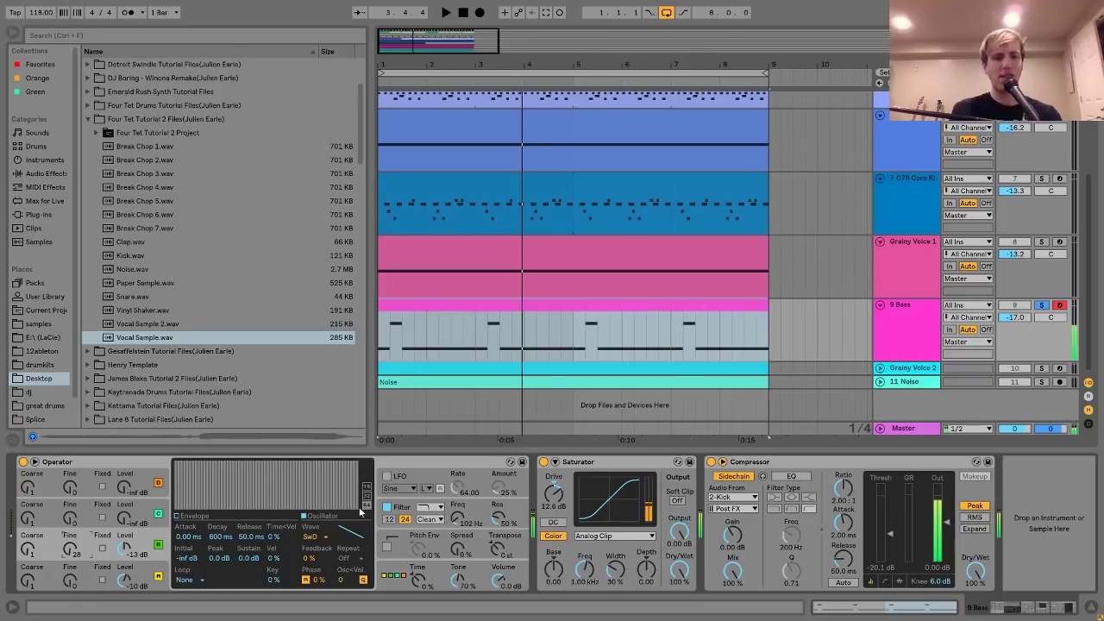
left_click(611, 463)
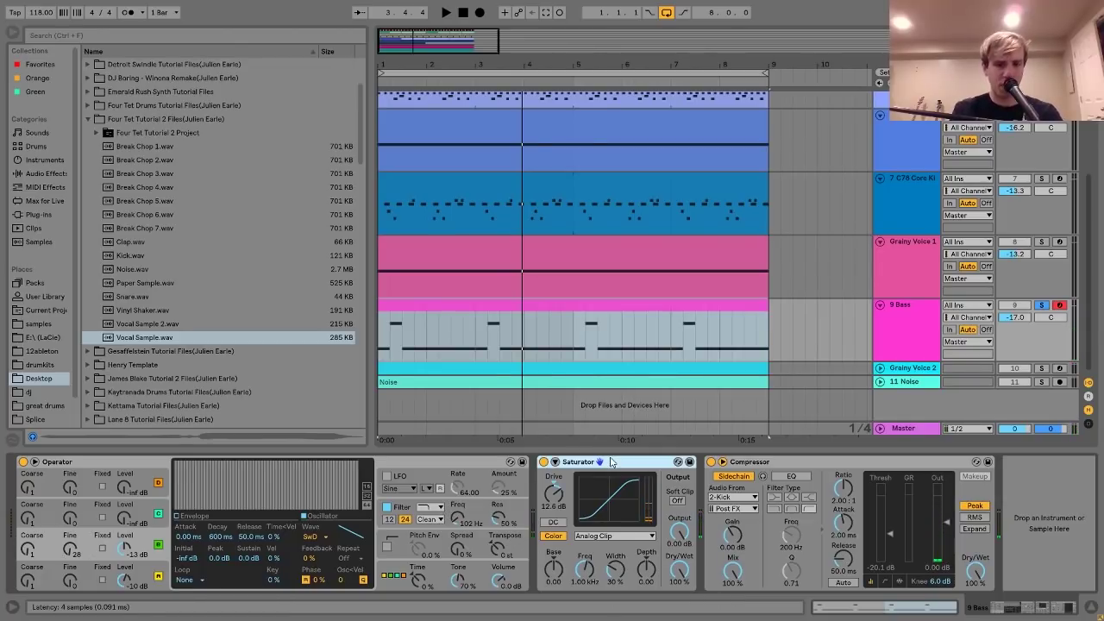
left_click(544, 463)
left_click(543, 463)
left_click(544, 462)
left_click(543, 463)
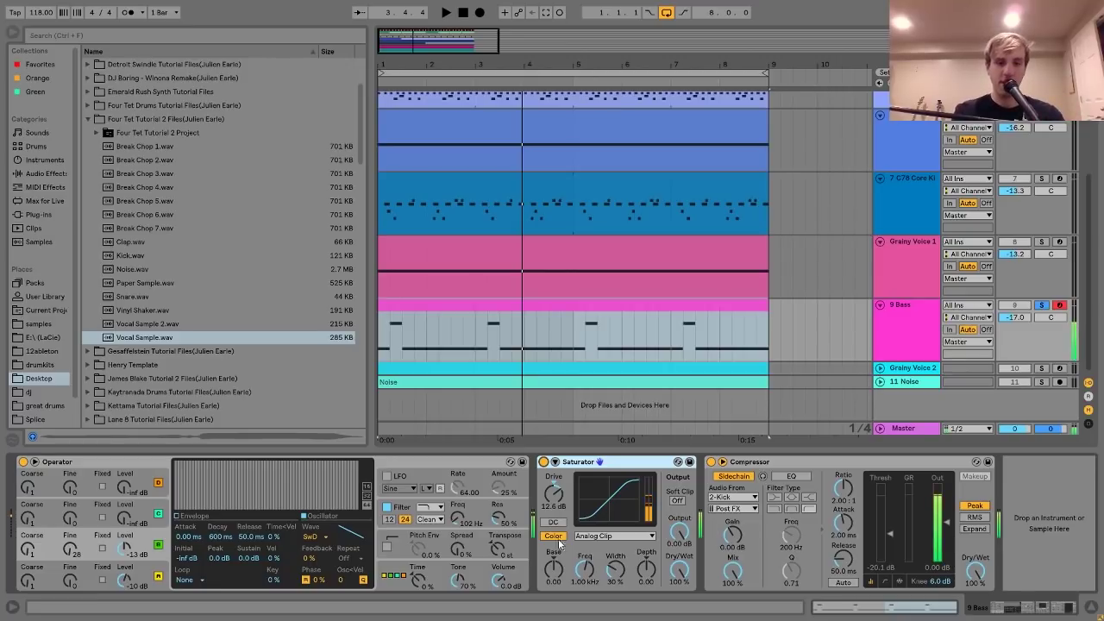
mouse_move(554, 494)
left_mouse_down()
mouse_move(554, 459)
mouse_move(554, 502)
left_mouse_up()
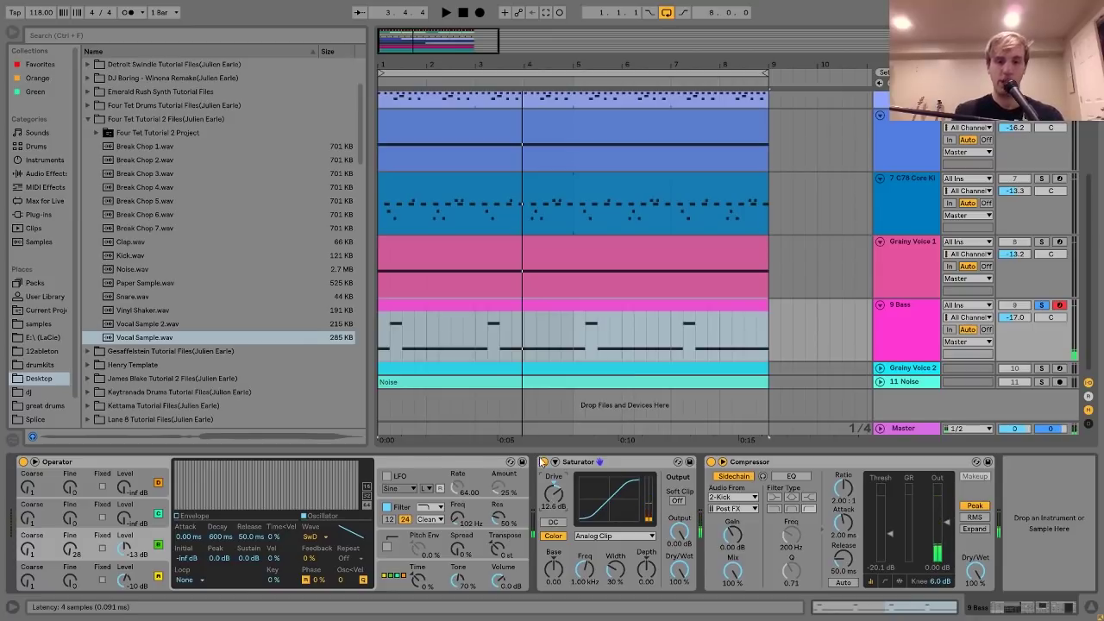
left_click(542, 462)
left_click(542, 462)
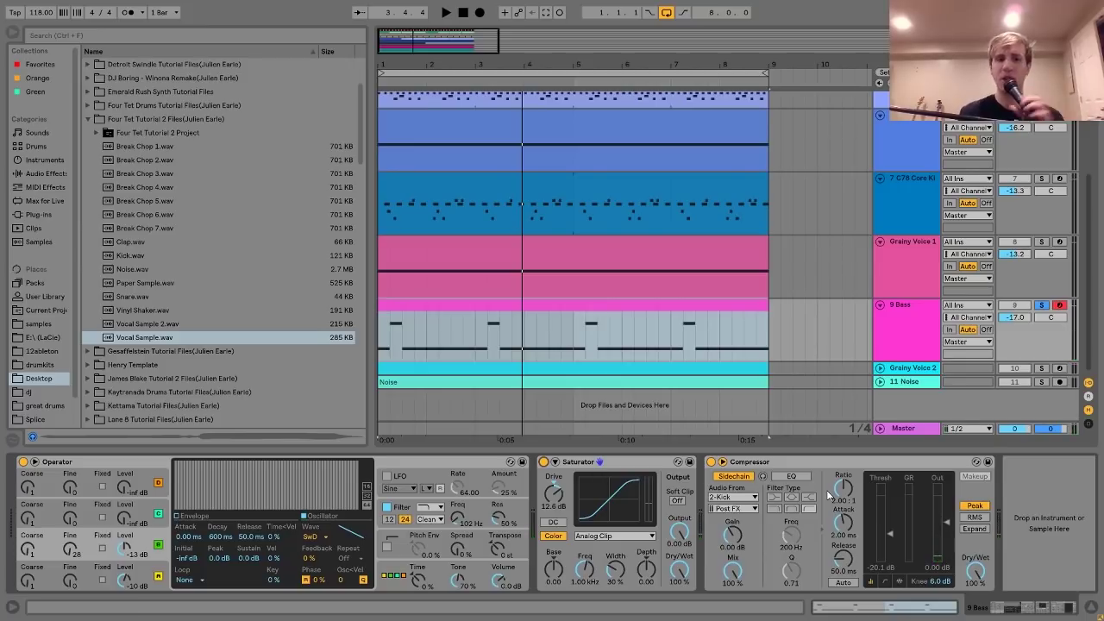
Open the 9 Bass MIDI clip, enlarge the note editor and examine the bass note pattern.
left_click(502, 306)
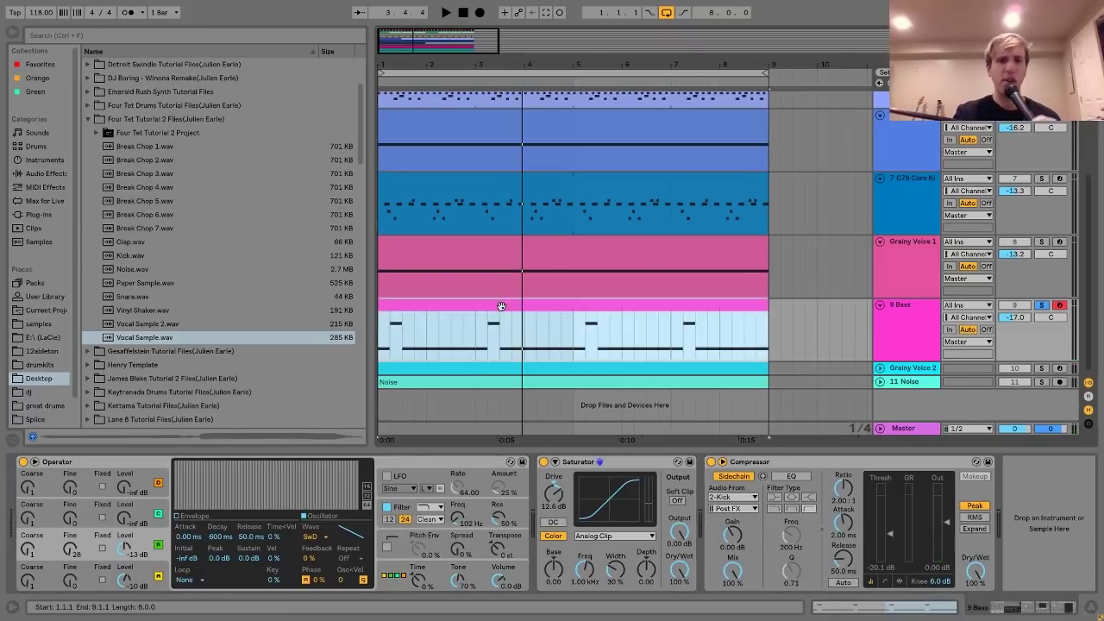
double_click(501, 306)
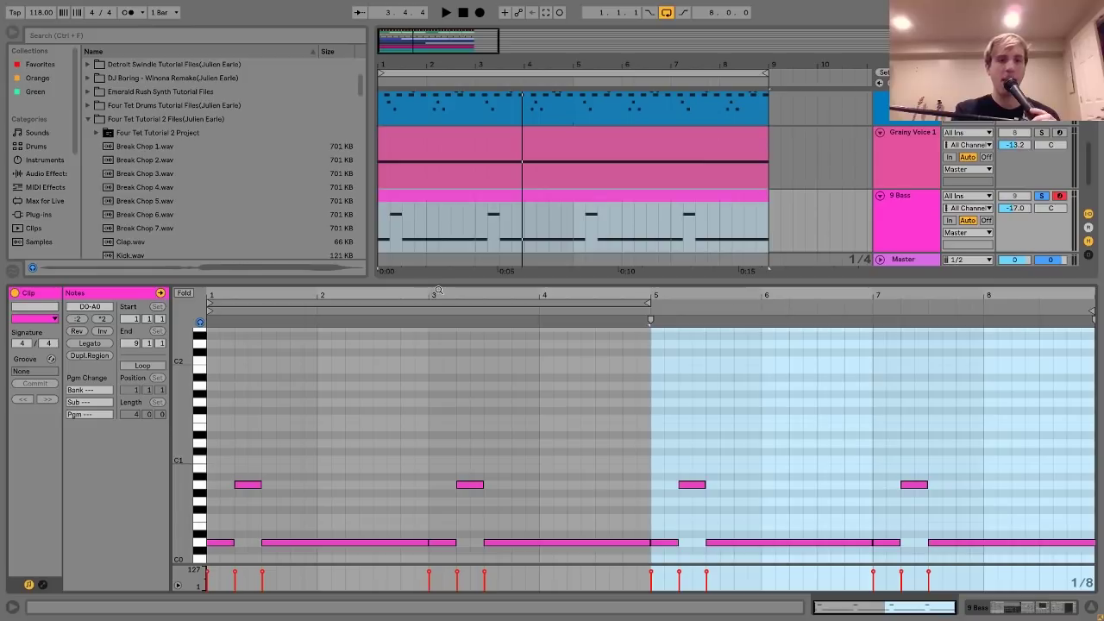
left_click_drag(438, 281, 438, 35)
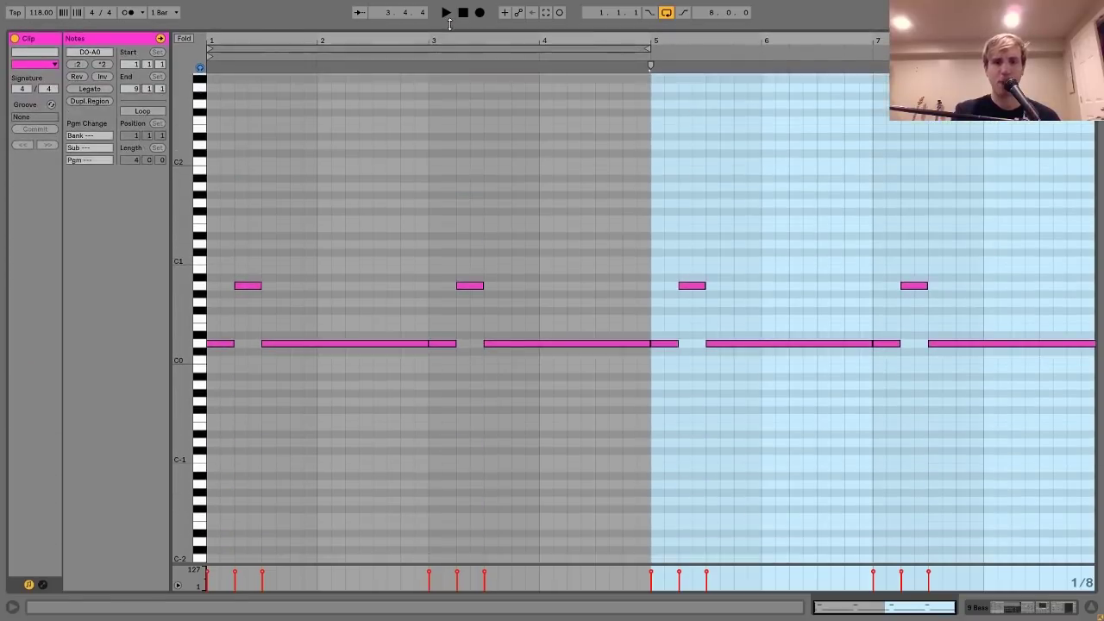
left_click(277, 290)
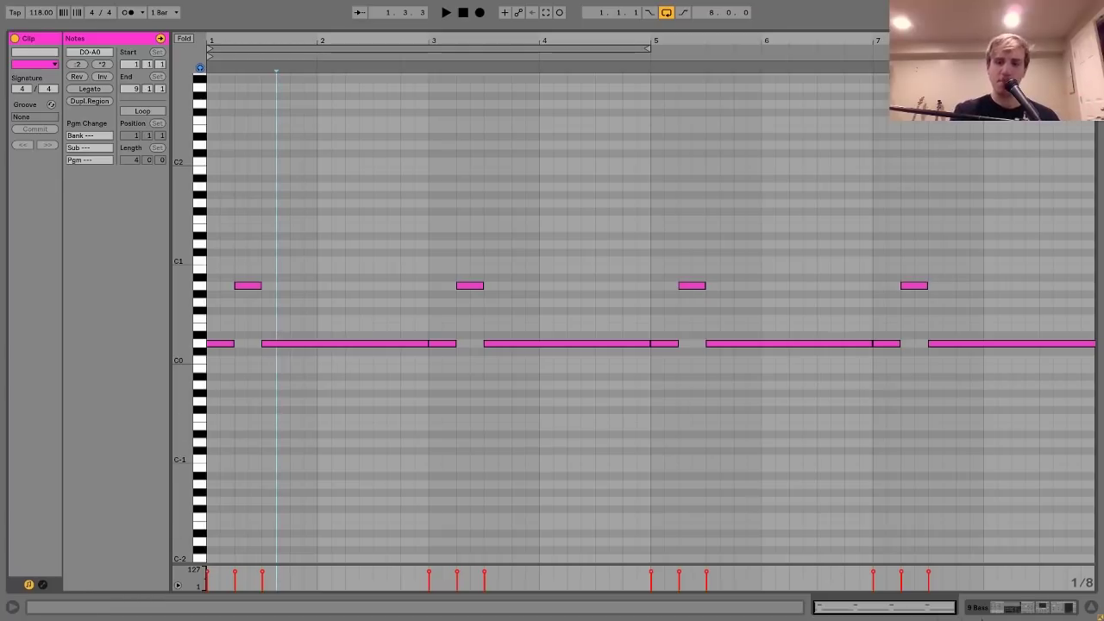
Return to the bass devices, unsolo 9 Bass and briefly review its clip notes again.
left_click(990, 611)
left_click(1043, 306)
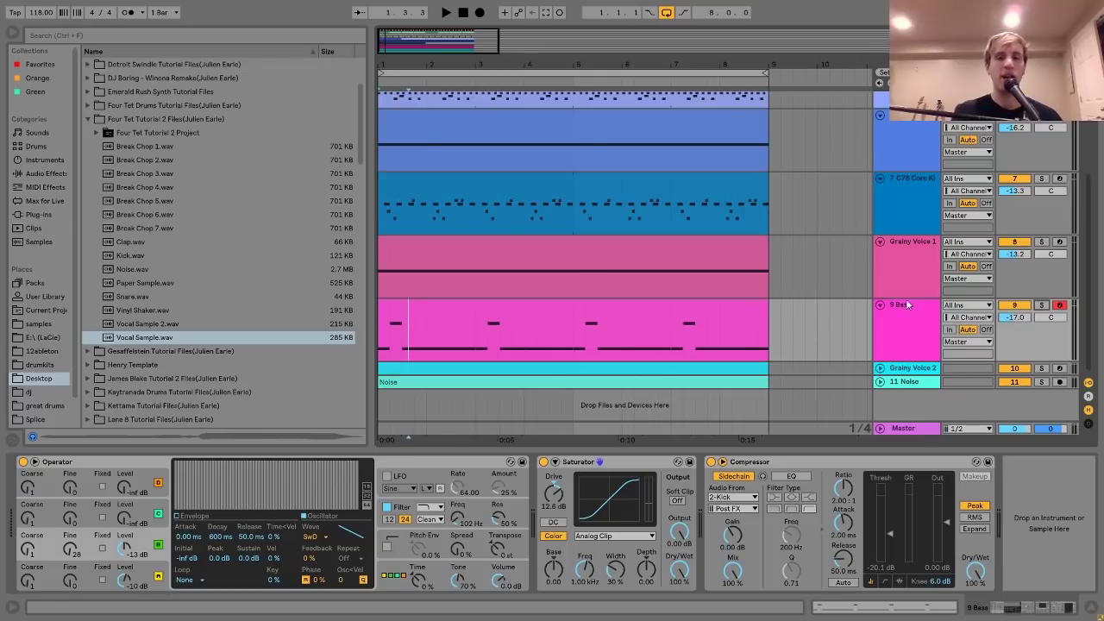
left_click(720, 304)
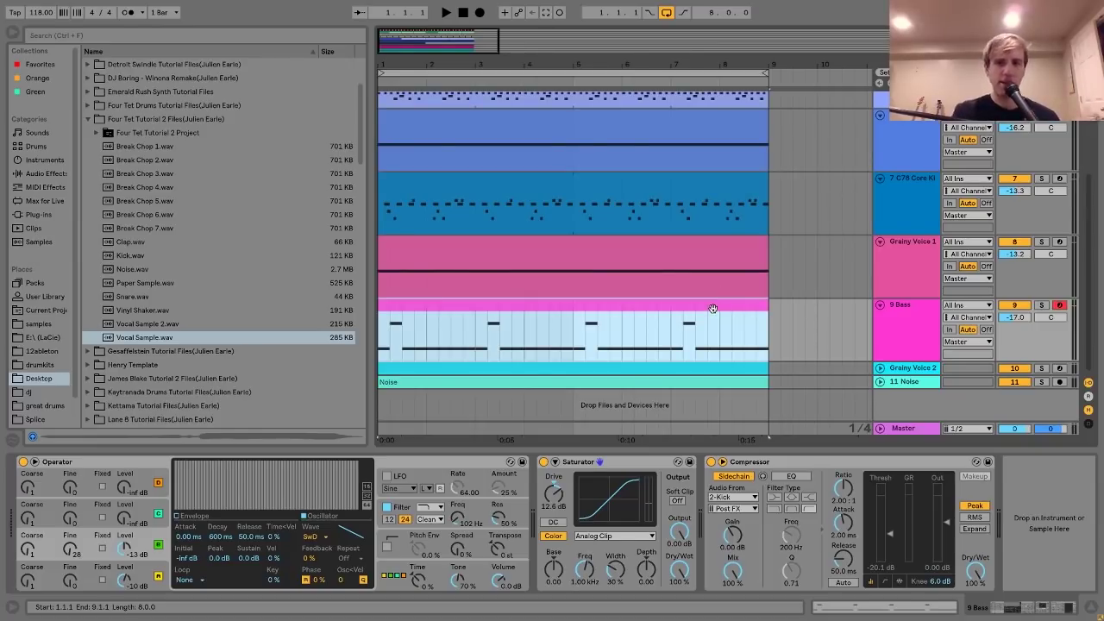
double_click(713, 309)
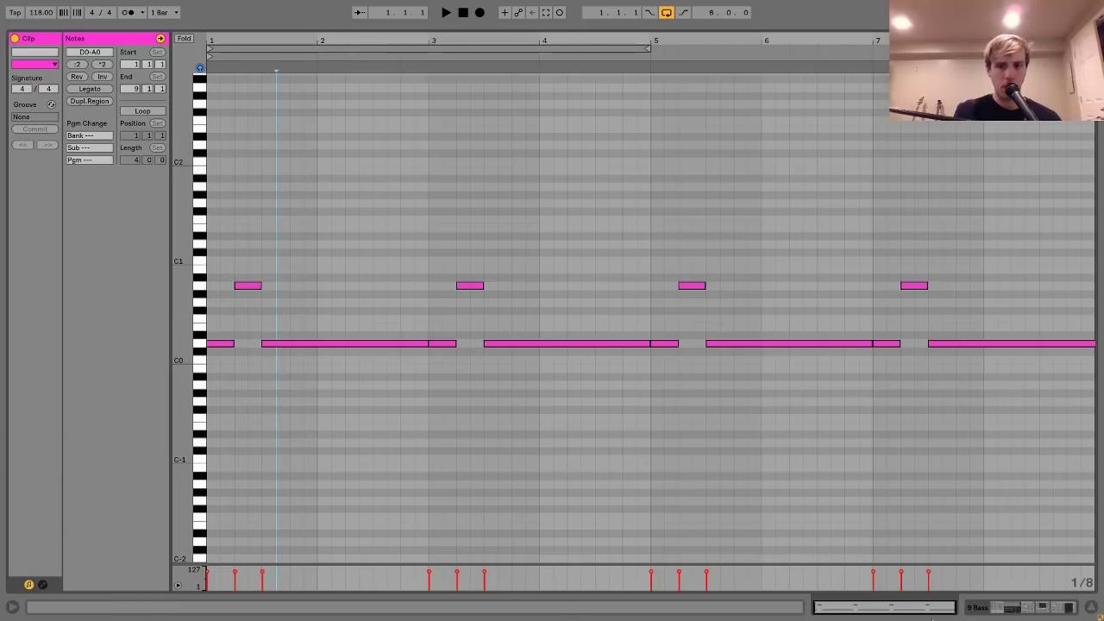
key("ctrl+alt+e")
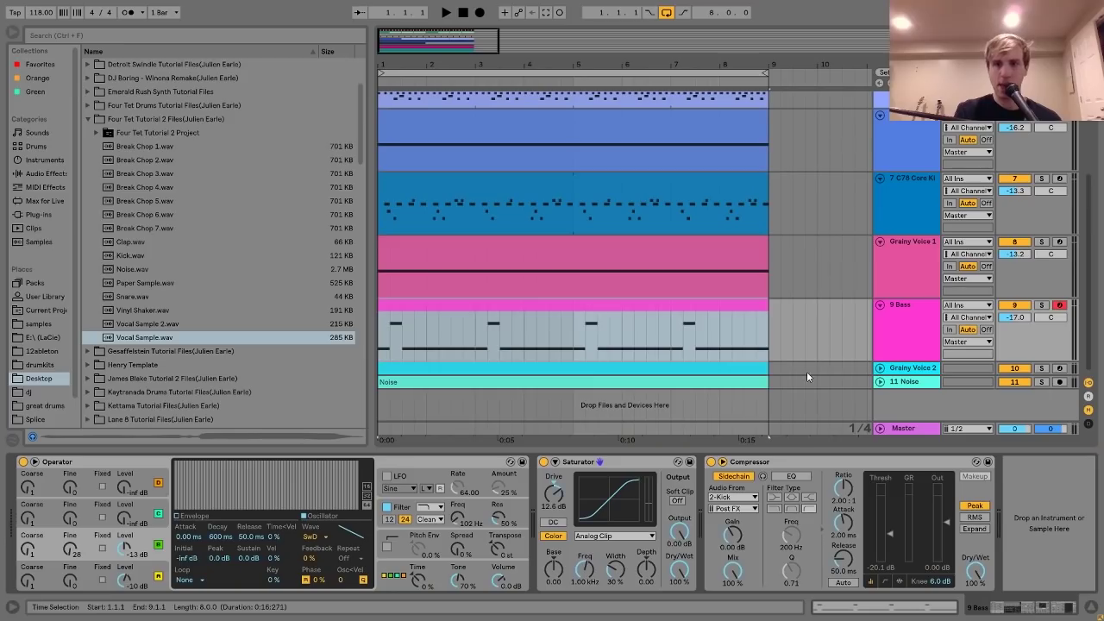
Unfold the Grainy Voice 2 track, solo it and listen to its granulated vocal chords.
left_click(898, 371)
left_click(880, 367)
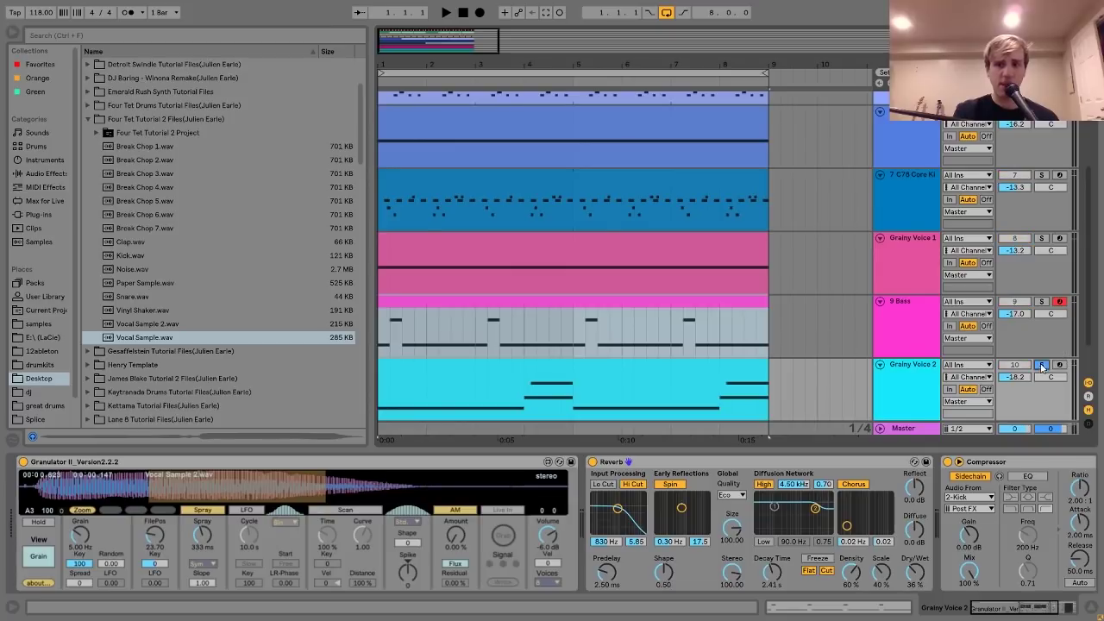
left_click(894, 377)
key("space")
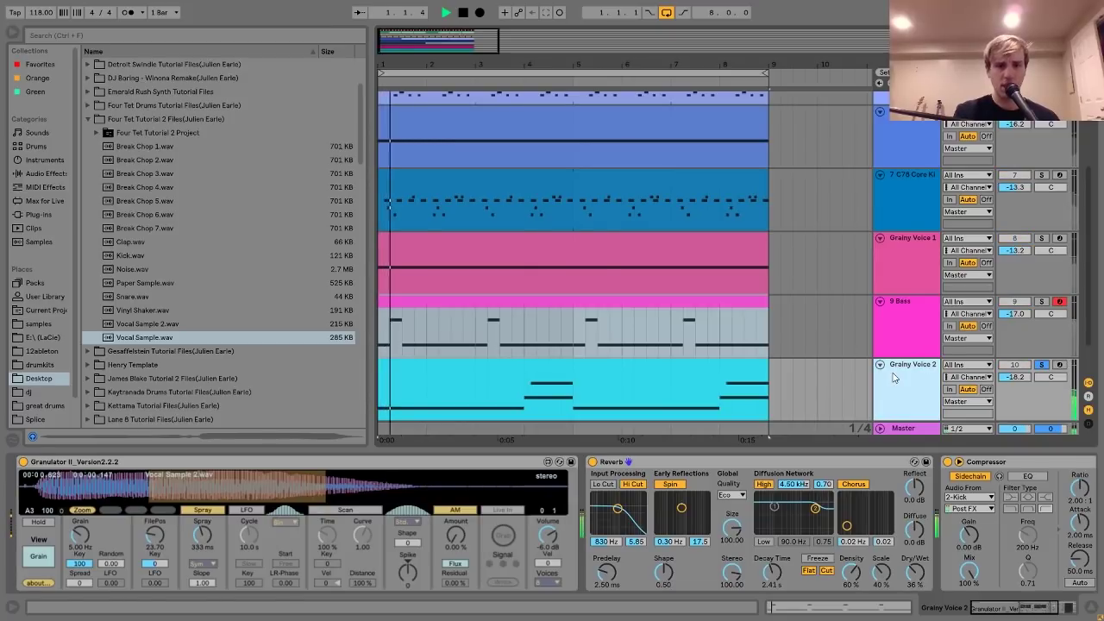
scroll(773, 356, "down", 1)
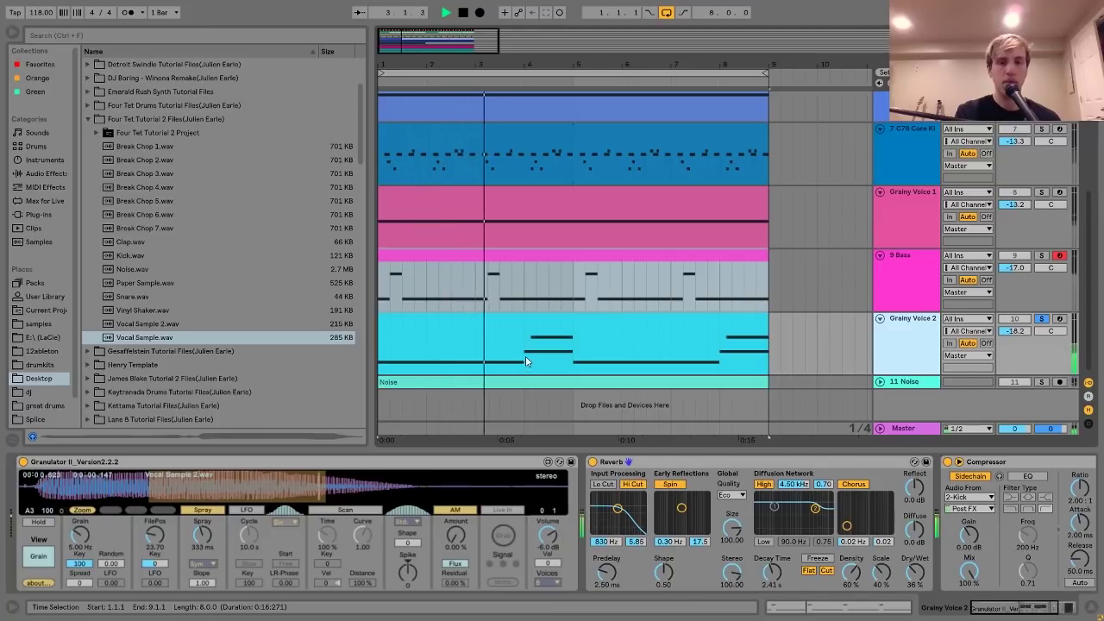
Select the Grainy Voice 2 clip, audition it with 9 Bass and Grainy Voice 1, clear the soloing and stop with the loop on.
left_click(582, 317)
left_click(1041, 256)
key("space")
left_click(1041, 191)
left_click(1043, 319)
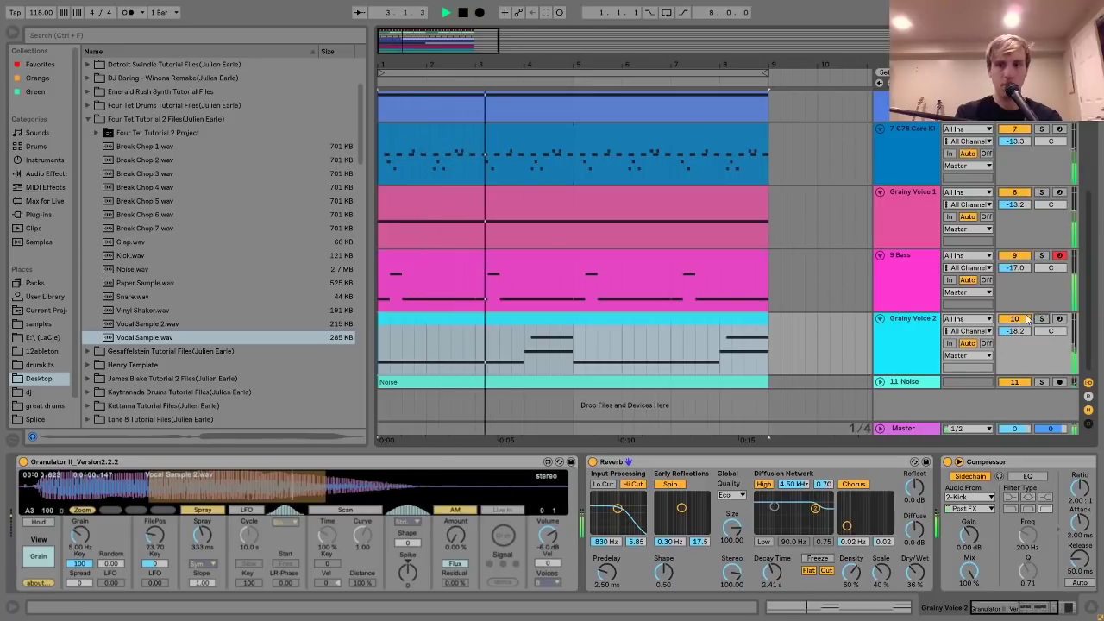
key("space")
key("ctrl+l")
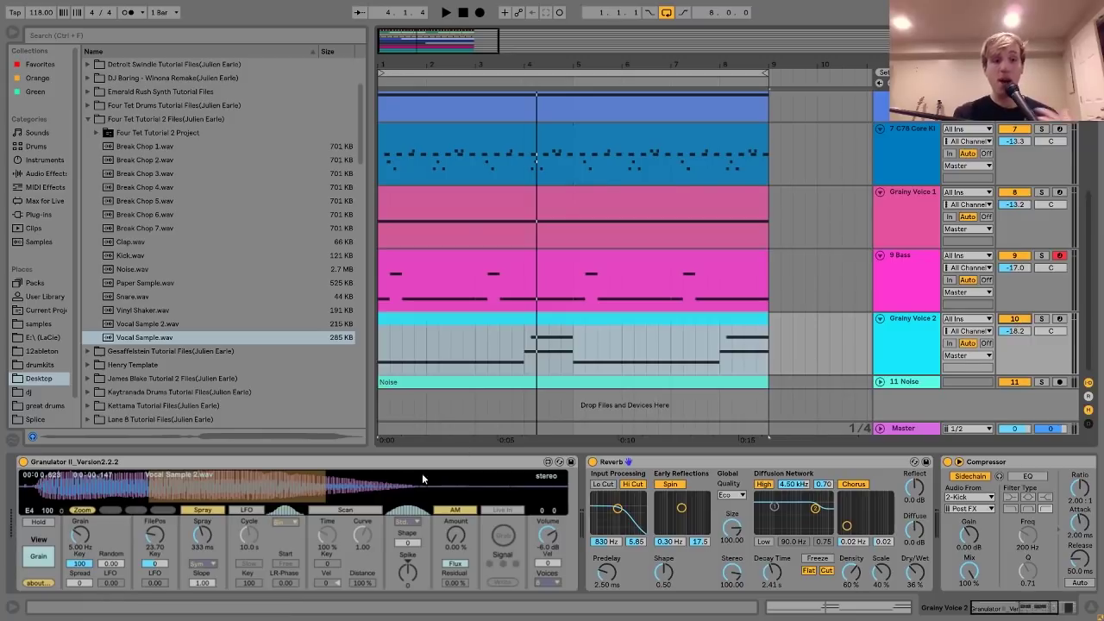
Preview Vocal Sample 2.wav from the sample files and review the Reverb and sidechain Compressor on Grainy Voice 2.
left_click(157, 326)
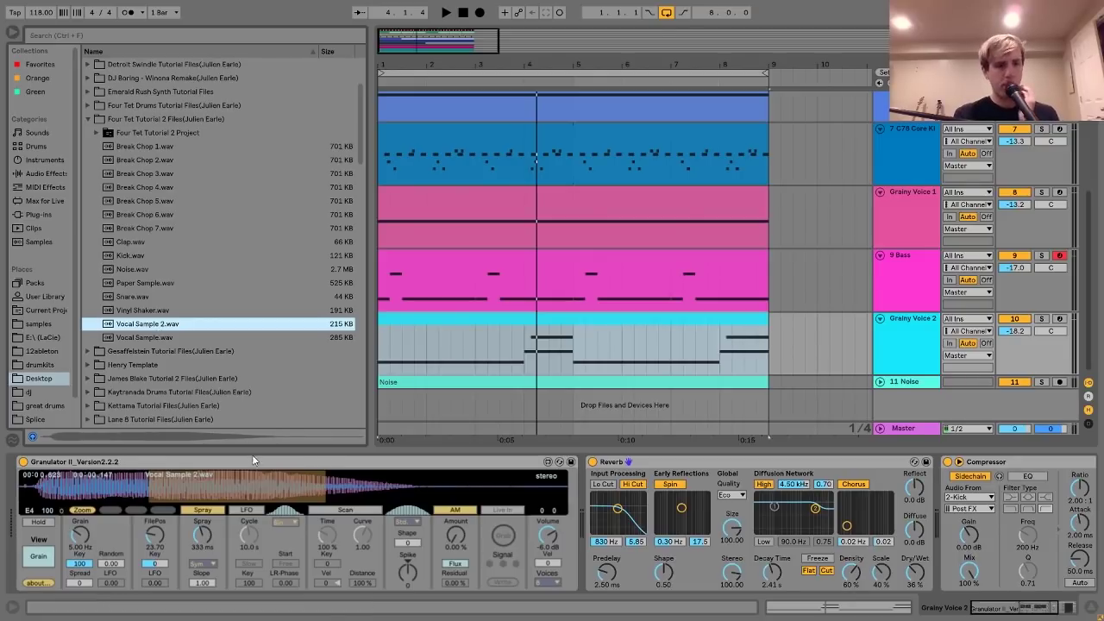
scroll(475, 567, "down", 3)
scroll(475, 570, "down", 2)
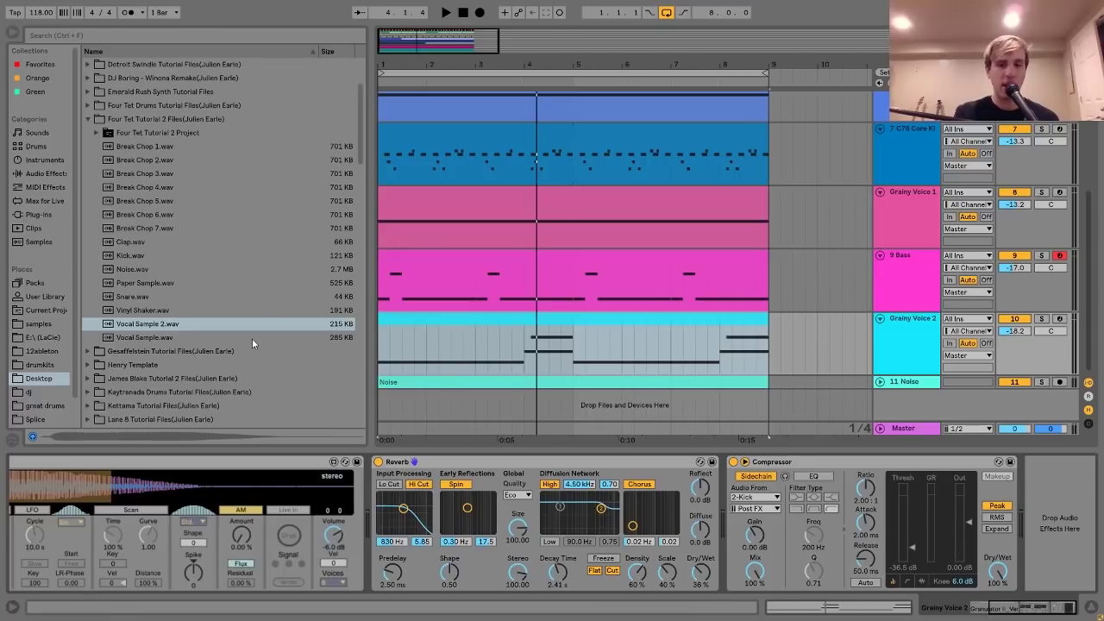
key("space")
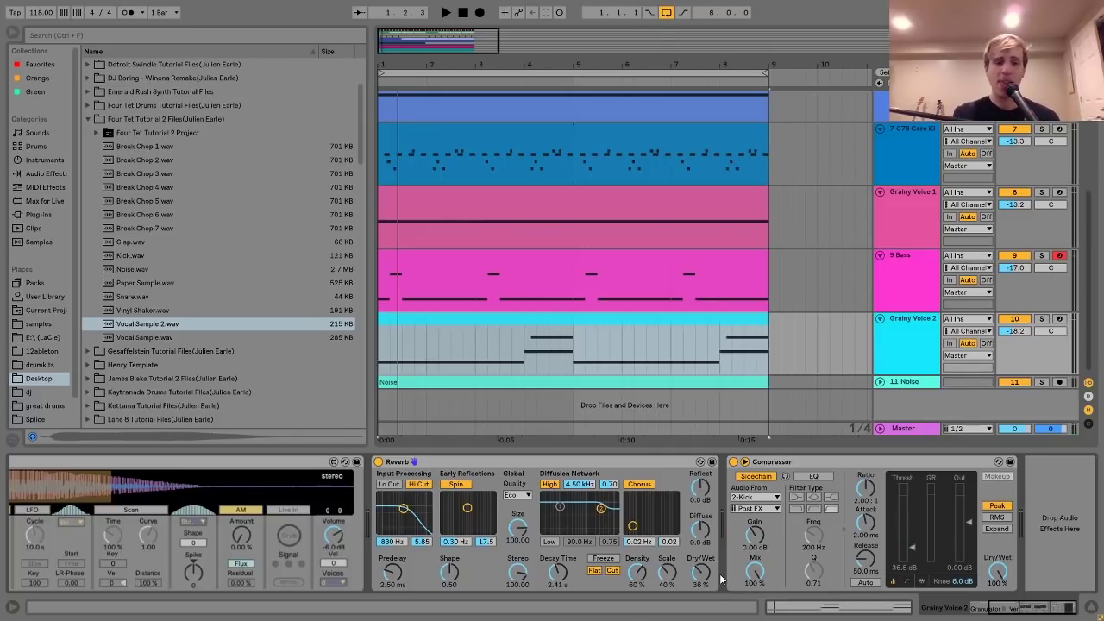
Open the Grainy Voice 2 clip in the note editor and listen to its notes around bar 4.
double_click(504, 312)
left_click(215, 142)
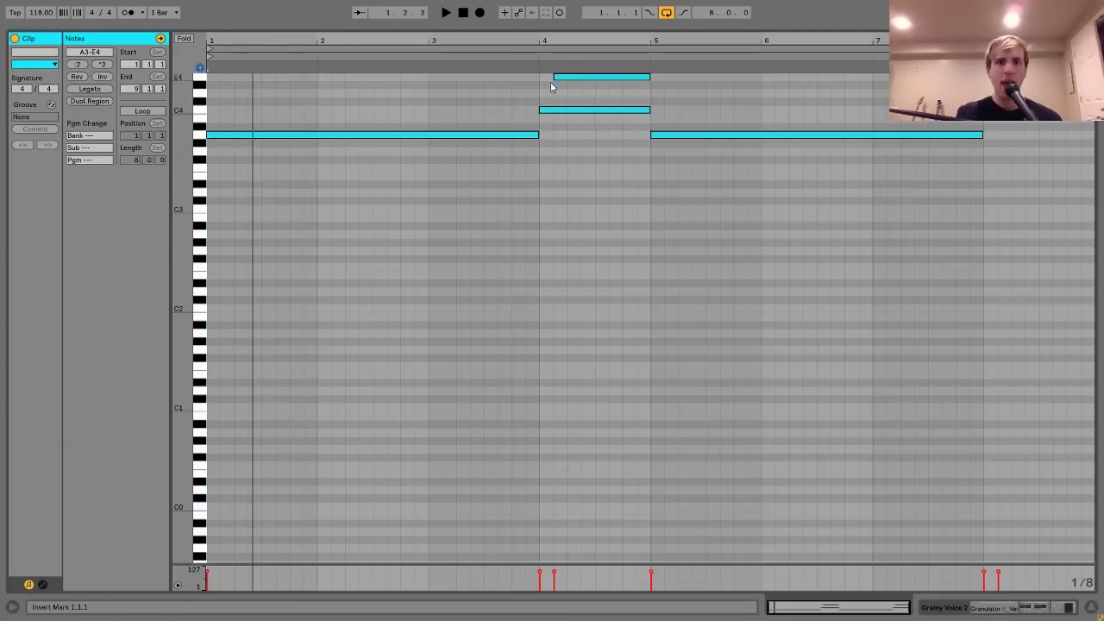
left_click(528, 55)
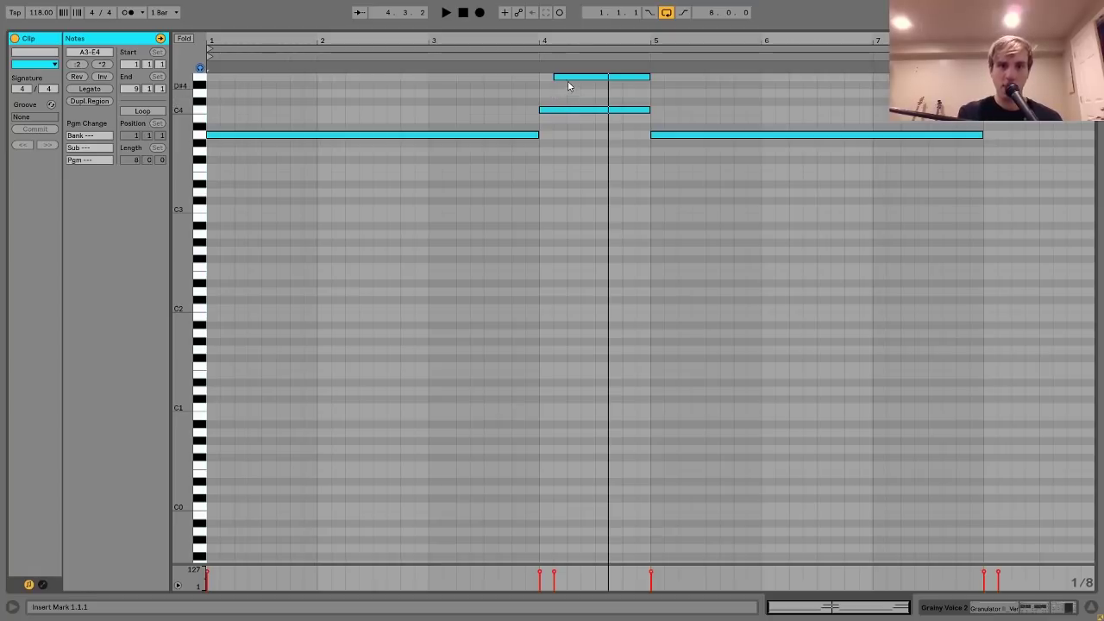
left_click(529, 57)
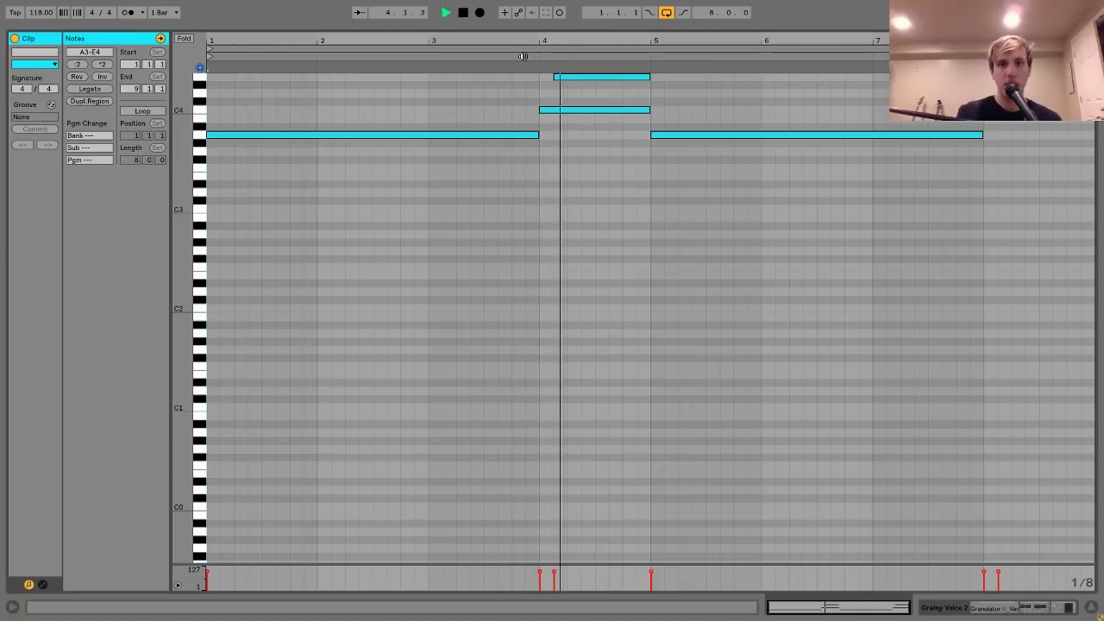
key("space")
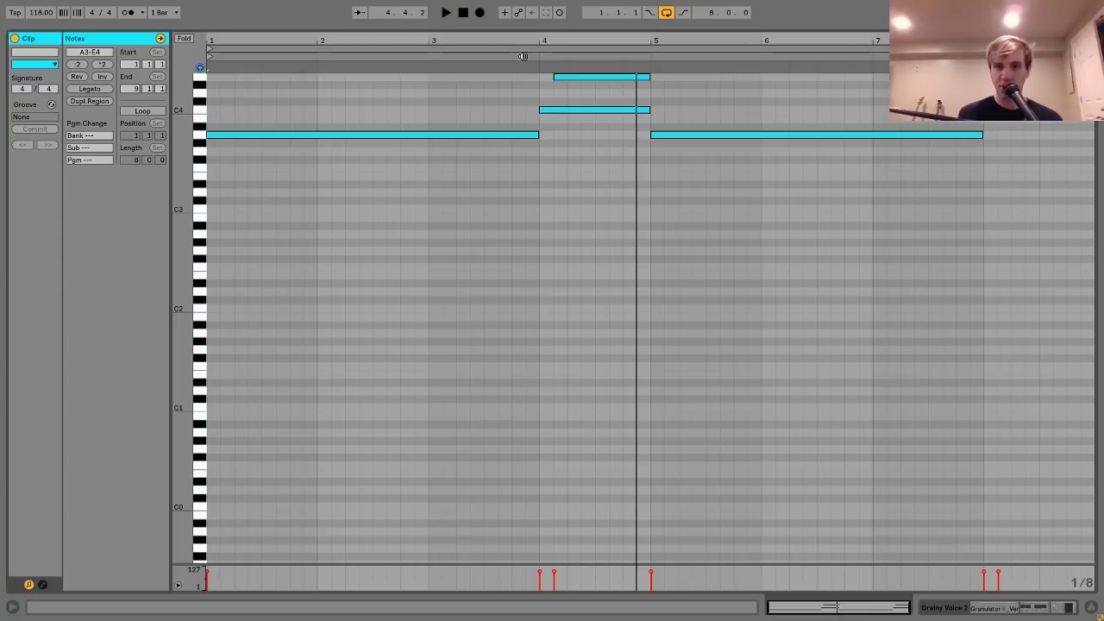
Return to the arrangement, unfold the 11 Noise track, and audition its noise texture soloed, clearing the solo when done.
left_click(986, 612)
left_click(727, 382)
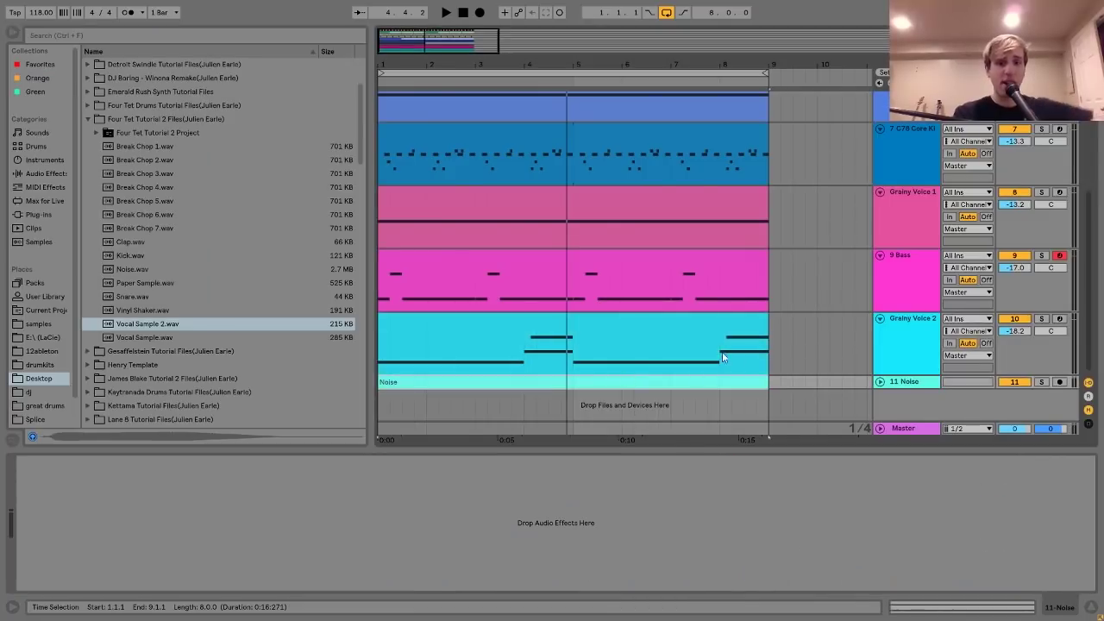
left_click(880, 382)
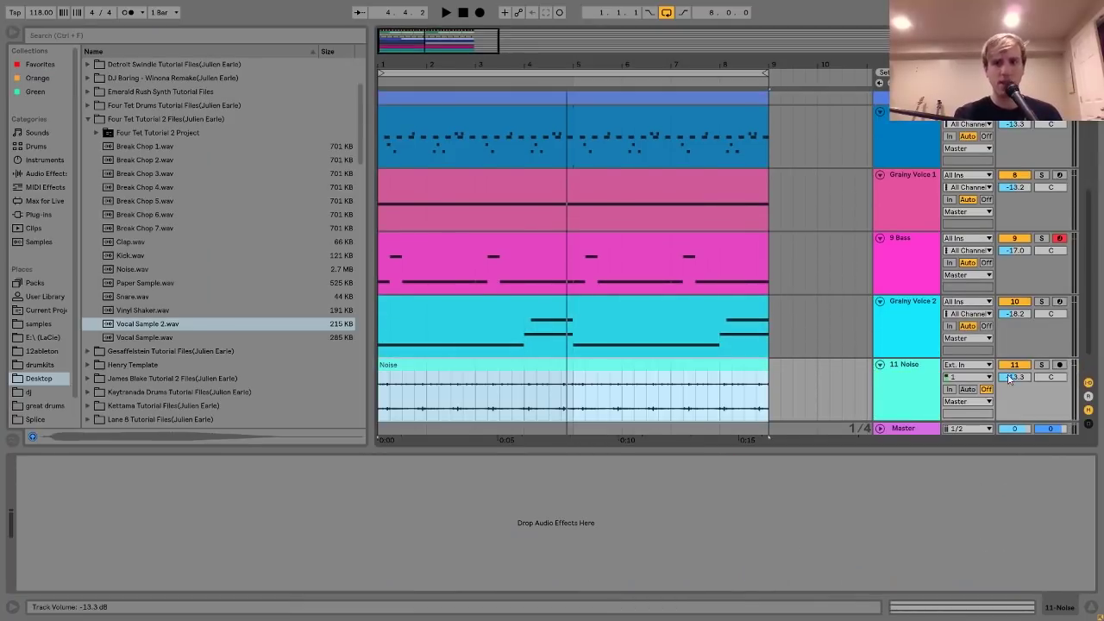
left_click(1041, 365)
key("space")
left_click(907, 375)
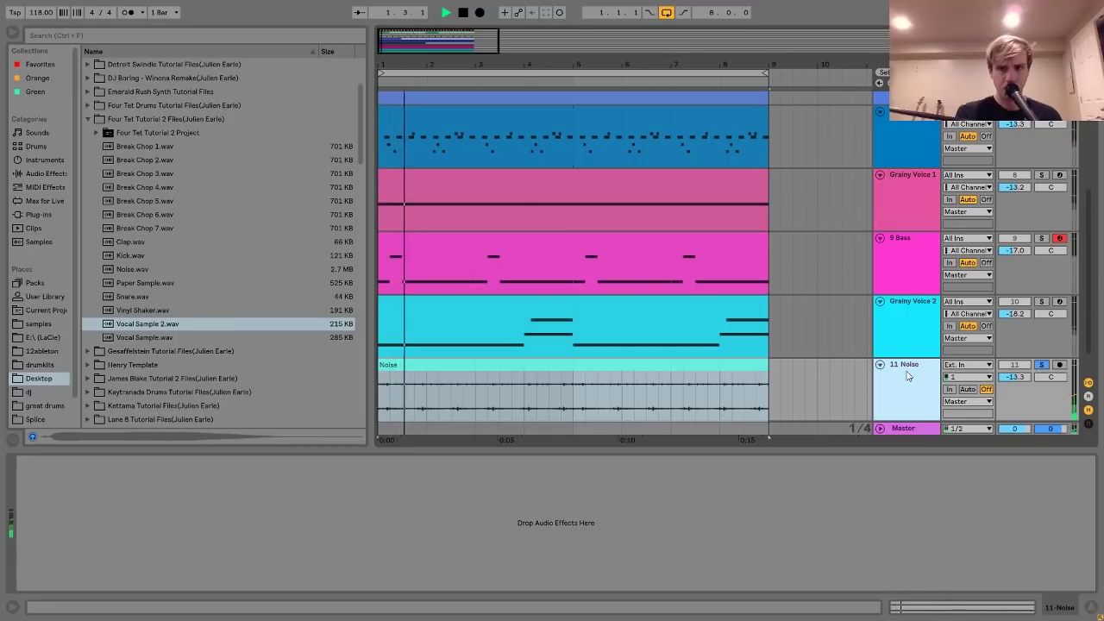
key("space")
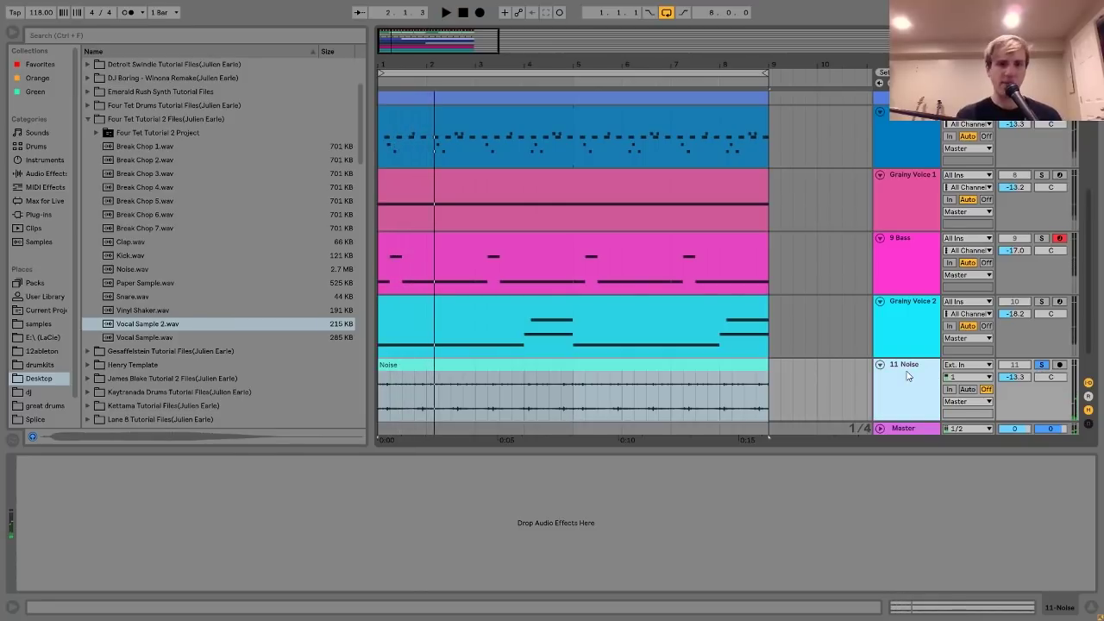
left_click(1042, 366)
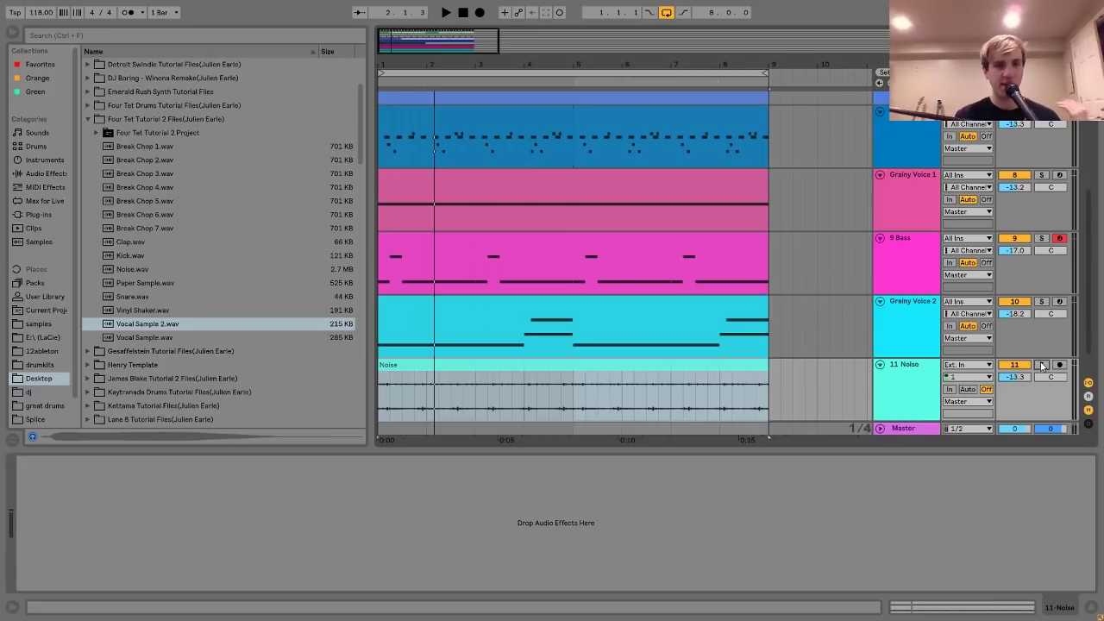
Play the full mix and switch the 11 Noise track off and back on to compare the beat without it.
key("space")
left_click(1020, 366)
left_click(1020, 366)
key("space")
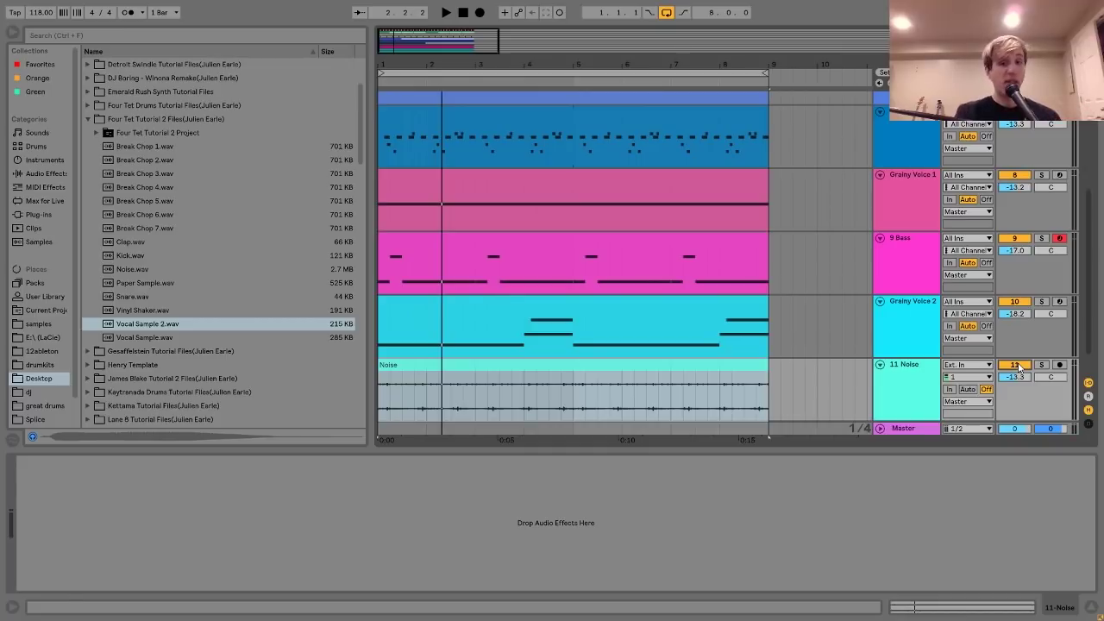
Select all tracks in the arrangement and fold them together into a compact overview.
left_click(906, 388)
key("ctrl+a")
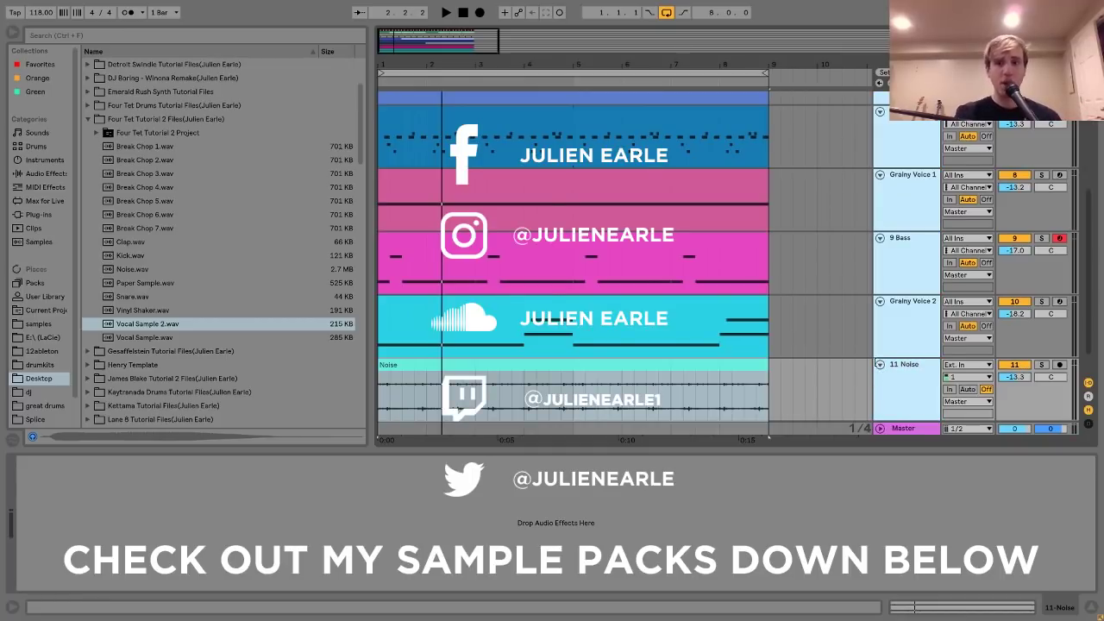
left_click(879, 364)
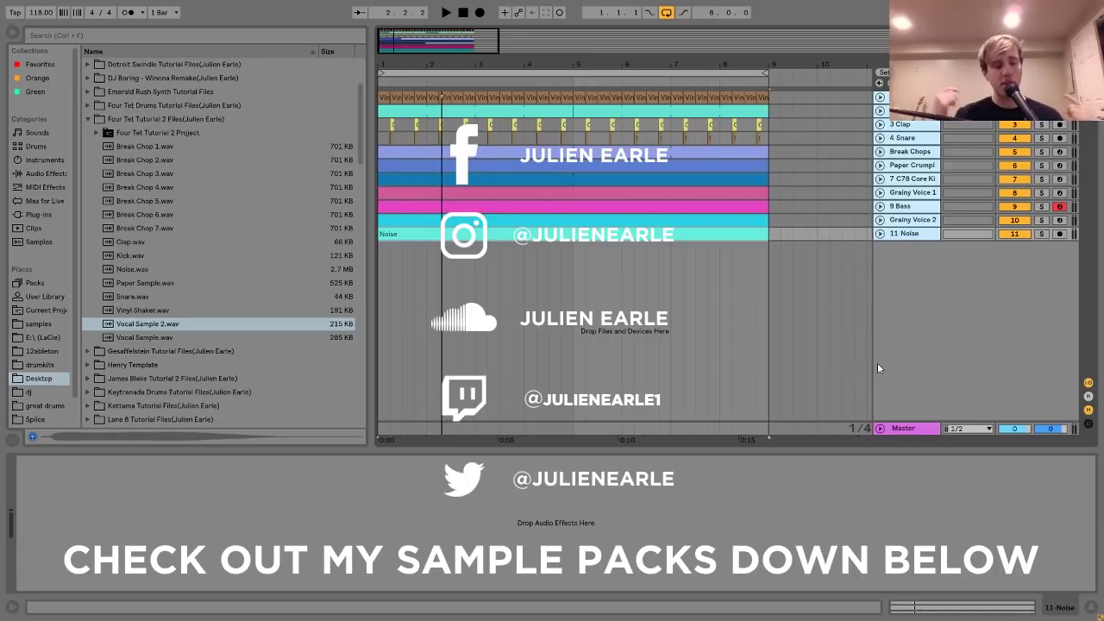